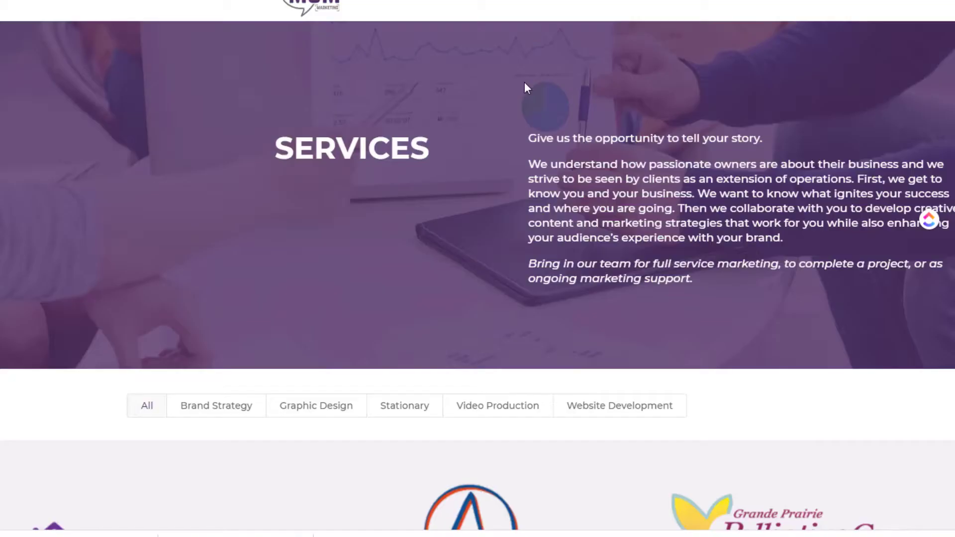
scroll(499, 213, down, 5)
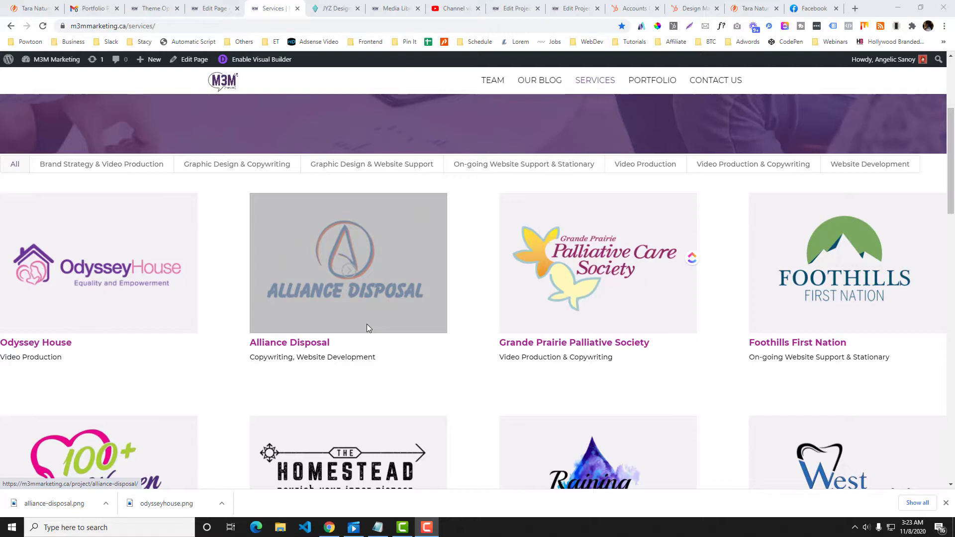
scroll(233, 297, down, 5)
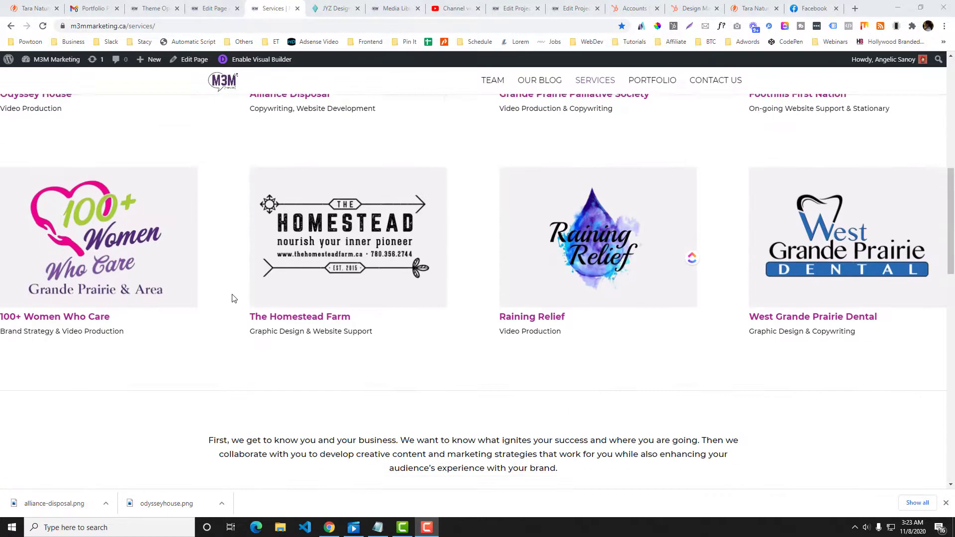
scroll(233, 297, up, 5)
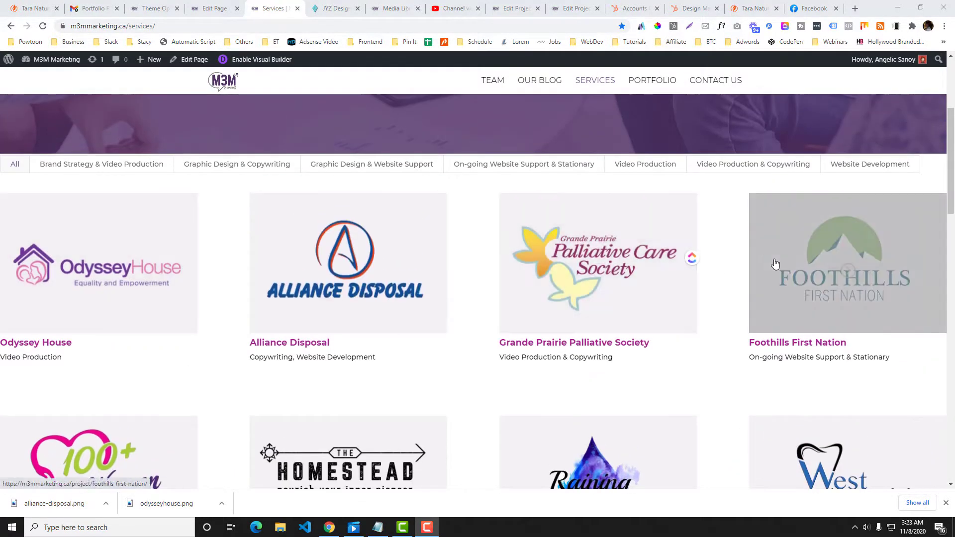
scroll(729, 305, down, 3)
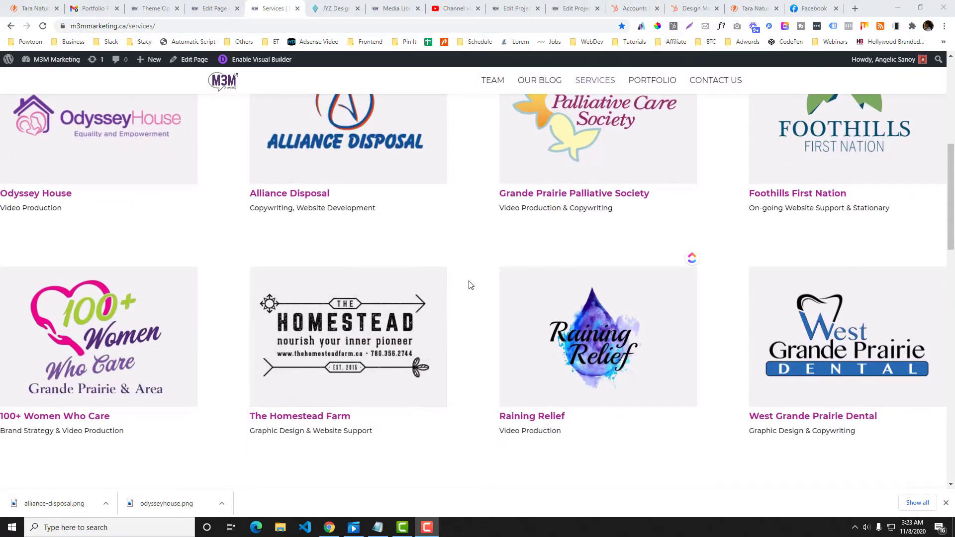
scroll(470, 285, up, 3)
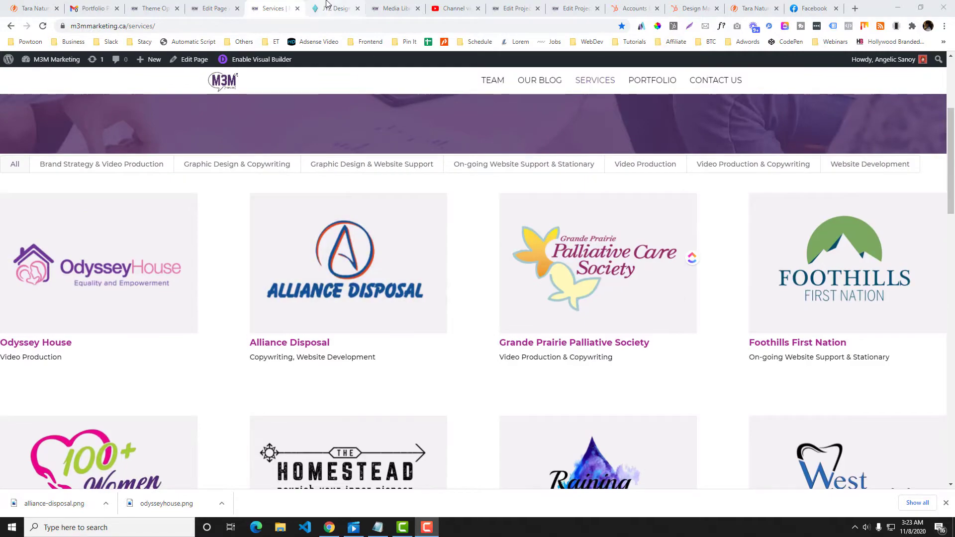
click(327, 8)
scroll(238, 209, up, 10)
scroll(132, 317, down, 2)
scroll(132, 316, down, 2)
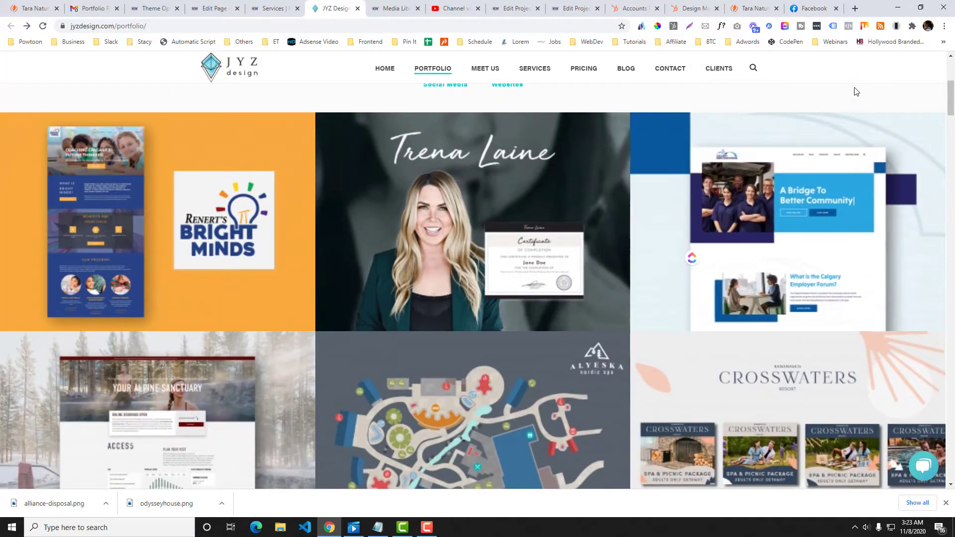
mouse_move(827, 174)
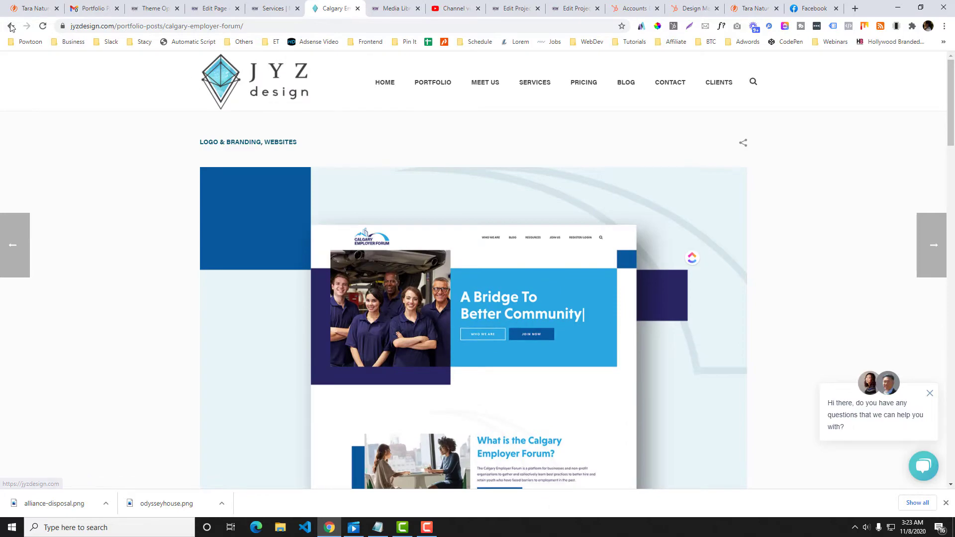
click(292, 4)
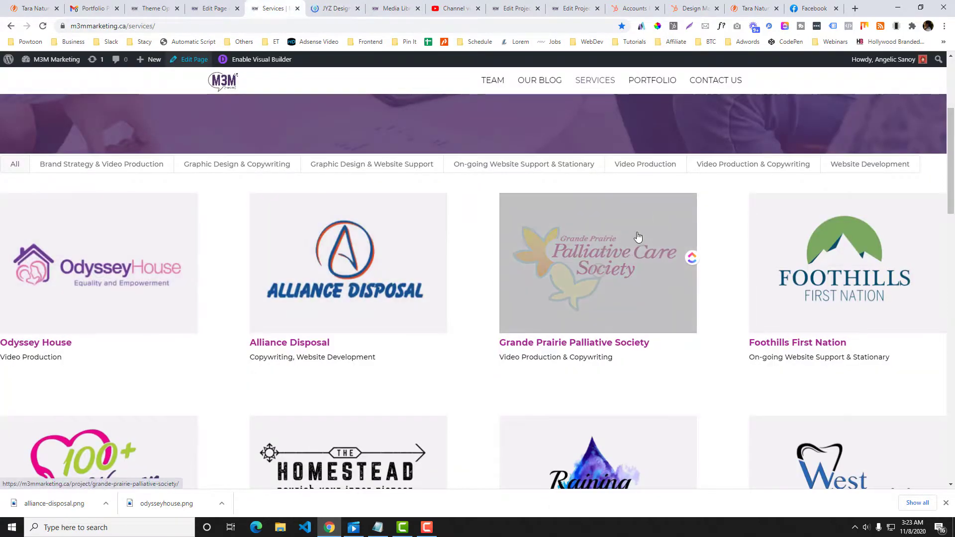
scroll(864, 254, down, 3)
scroll(768, 213, up, 3)
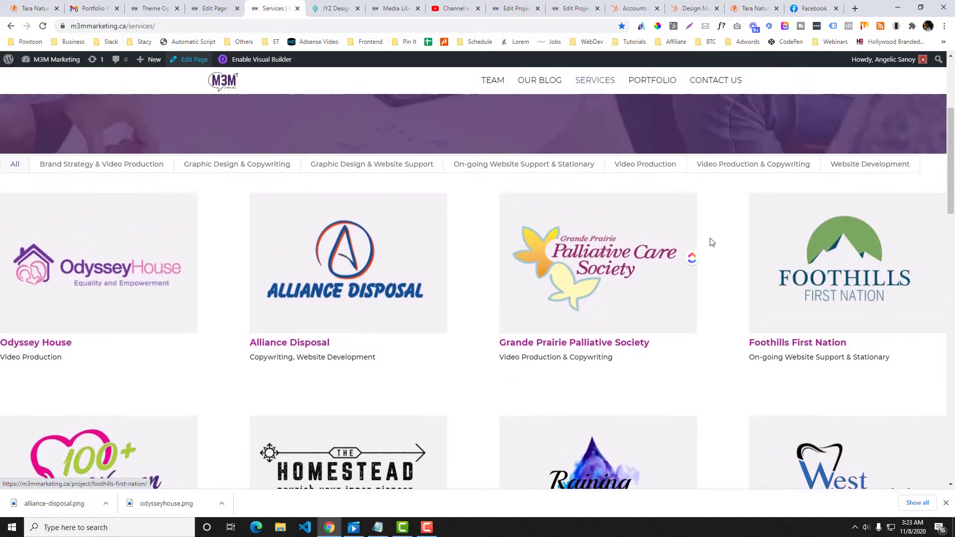
scroll(739, 218, down, 2)
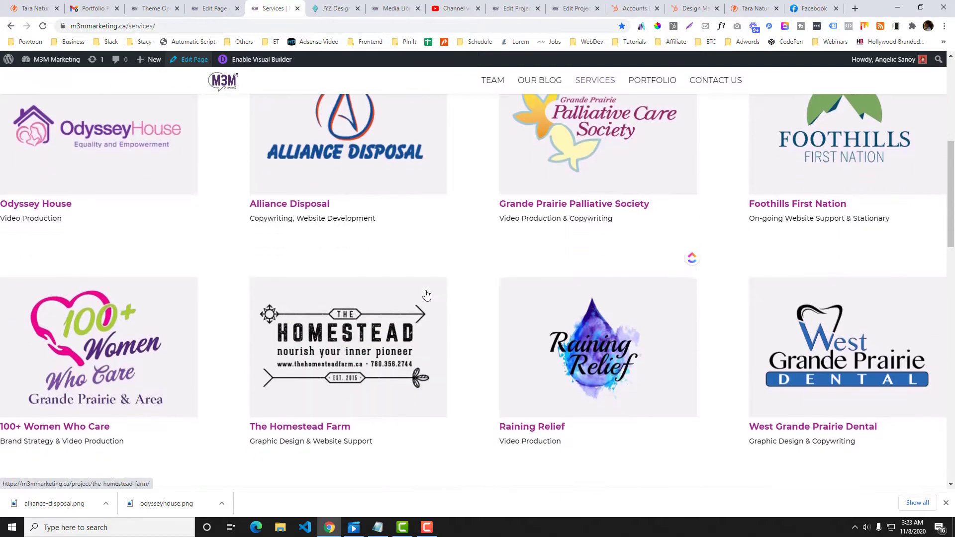
scroll(427, 293, down, 3)
scroll(427, 292, up, 2)
click(335, 9)
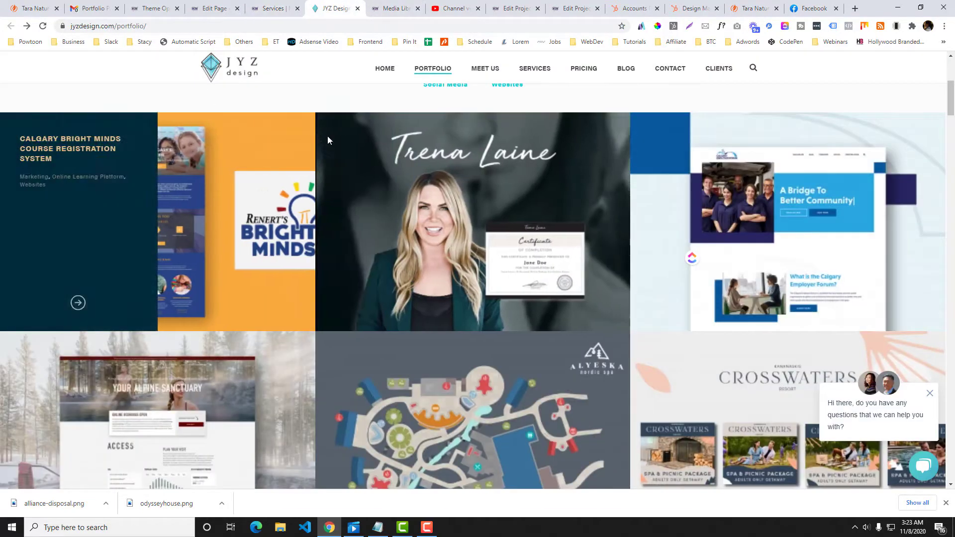
scroll(652, 240, down, 1)
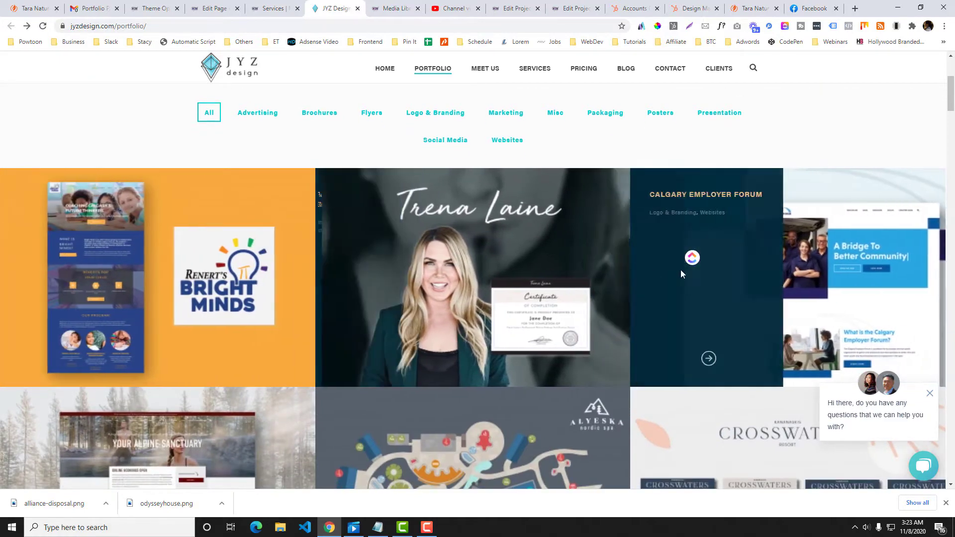
scroll(442, 242, down, 1)
scroll(460, 311, down, 8)
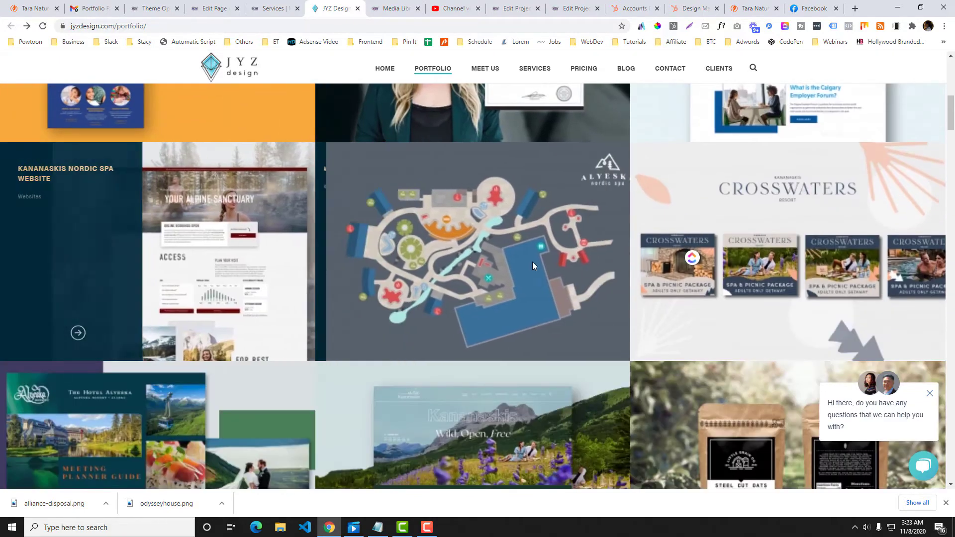
scroll(461, 312, up, 8)
click(272, 8)
scroll(395, 249, up, 3)
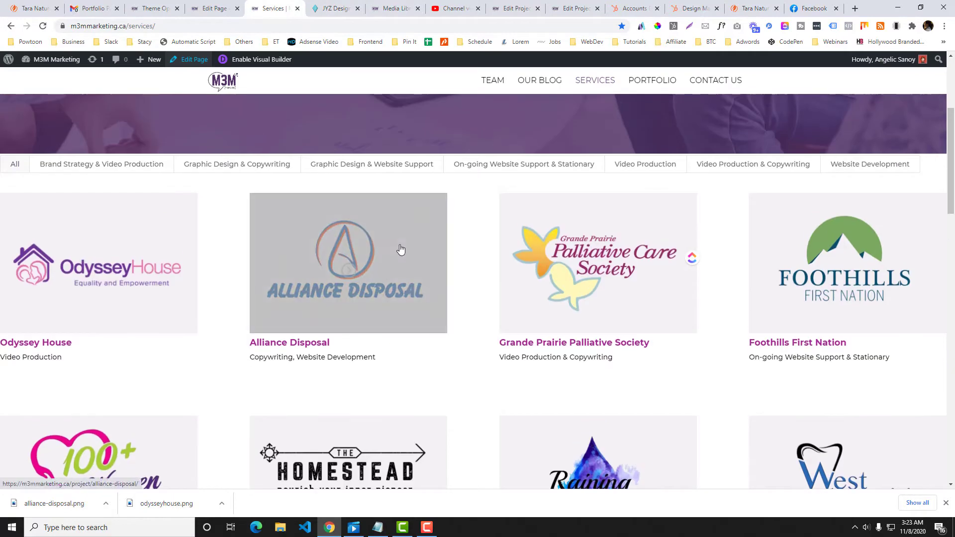
click(332, 8)
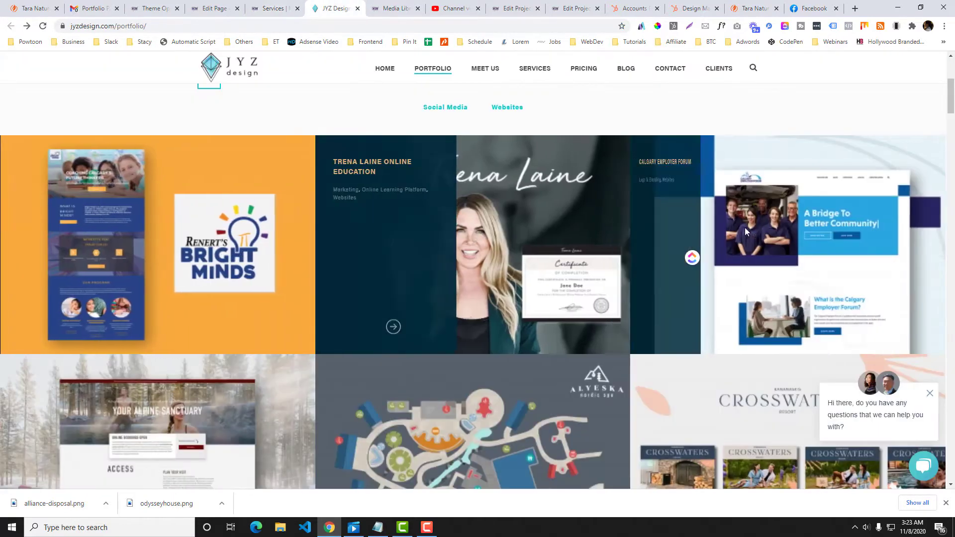
key(ctrl+shift+Tab)
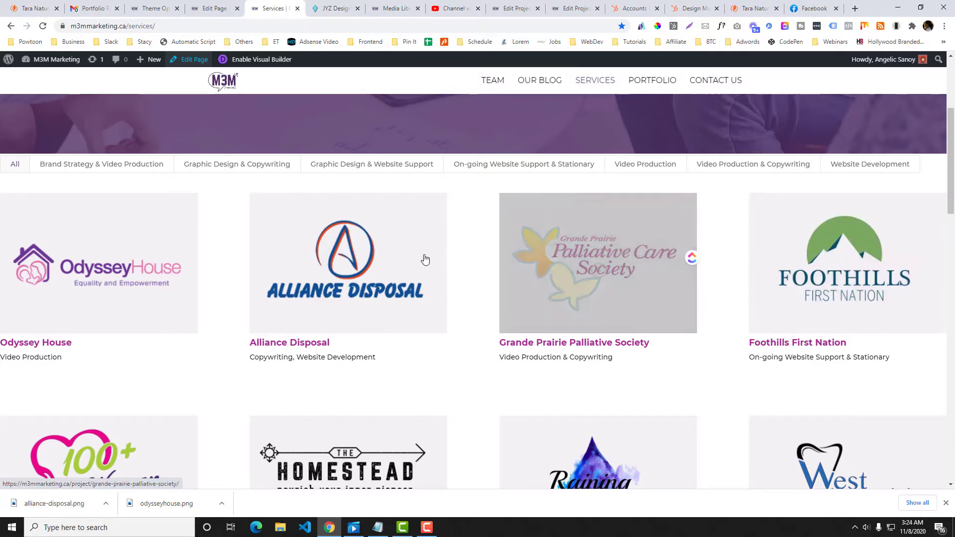
scroll(416, 283, down, 1)
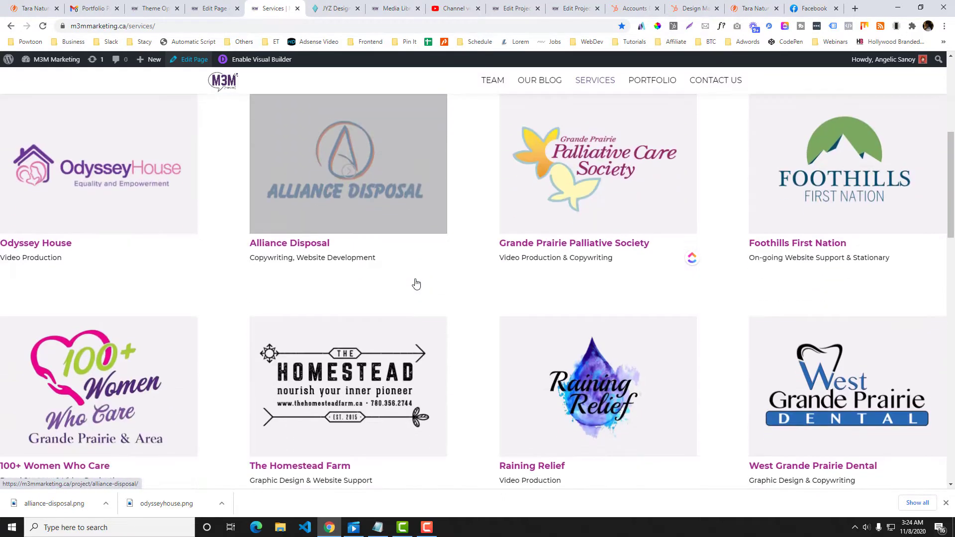
key(ctrl+Tab)
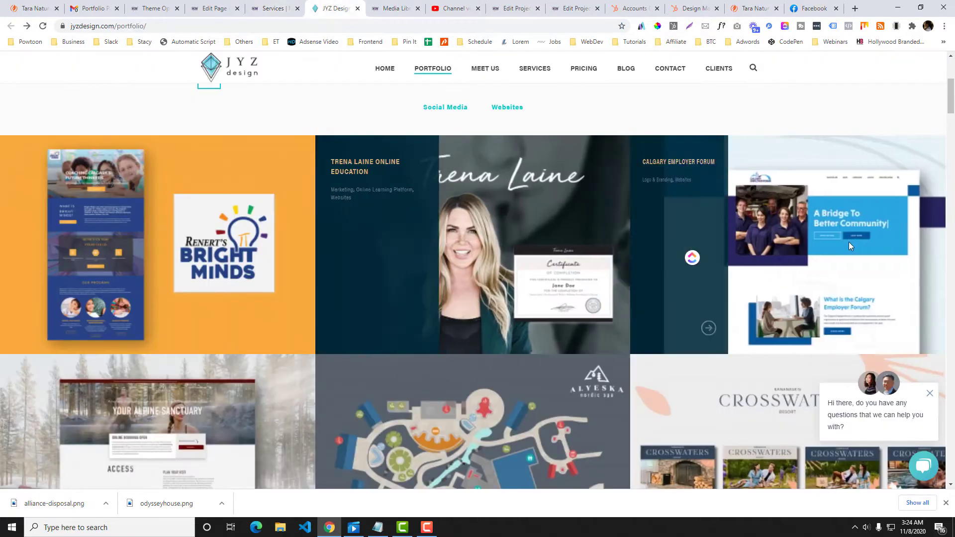
key(ctrl+shift+Tab)
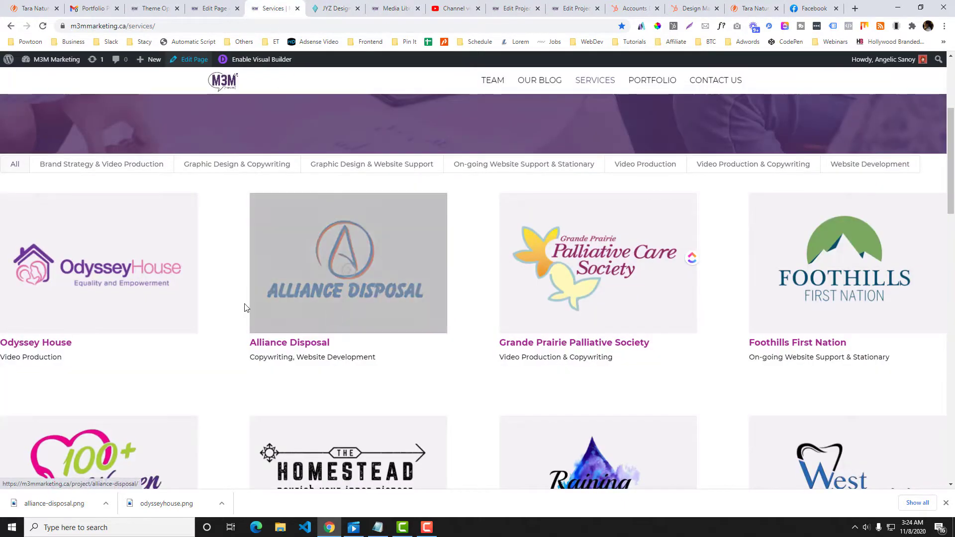
scroll(229, 303, up, 1)
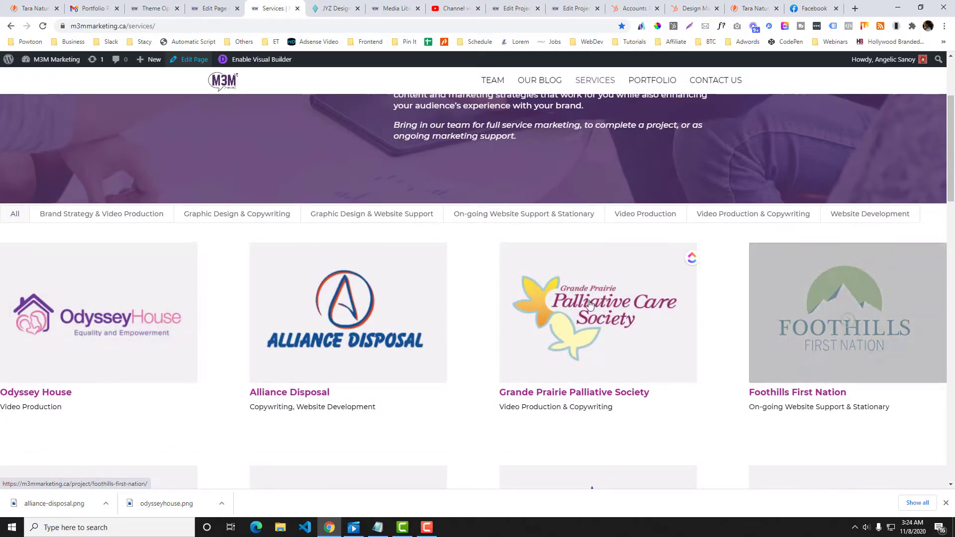
scroll(309, 180, down, 1)
- Confirm the Filterable Portfolio module's CSS ID is modified-portfolio and save the module
click(208, 6)
scroll(207, 205, down, 5)
click(160, 266)
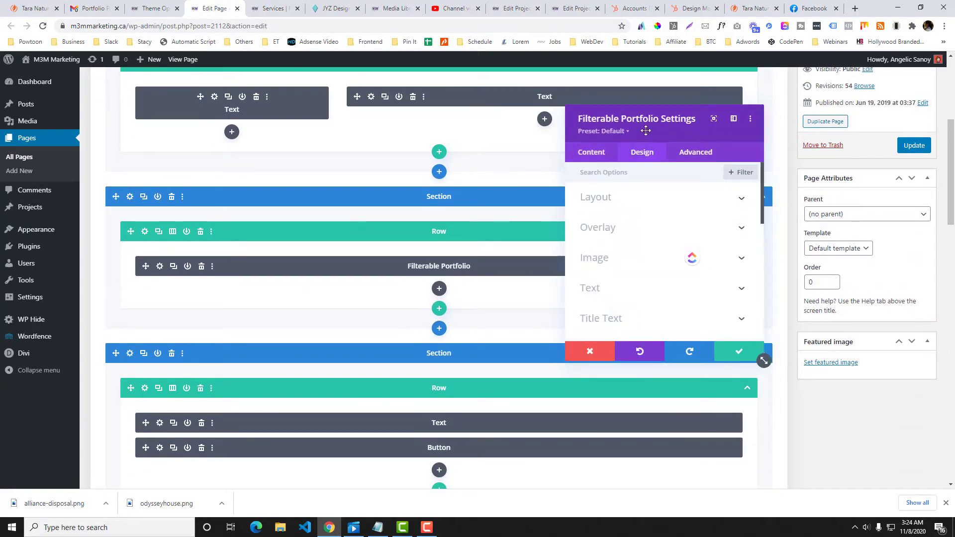
drag(646, 127, 419, 111)
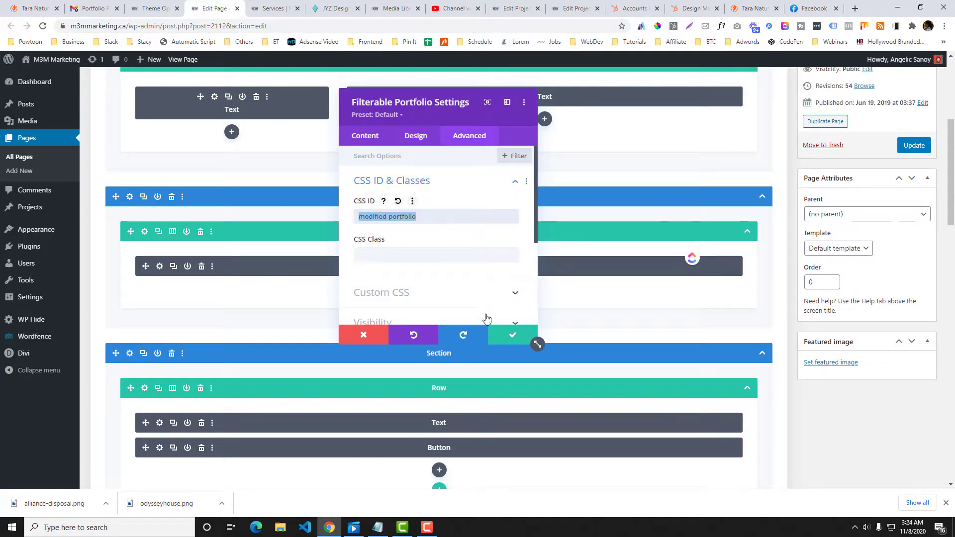
click(504, 340)
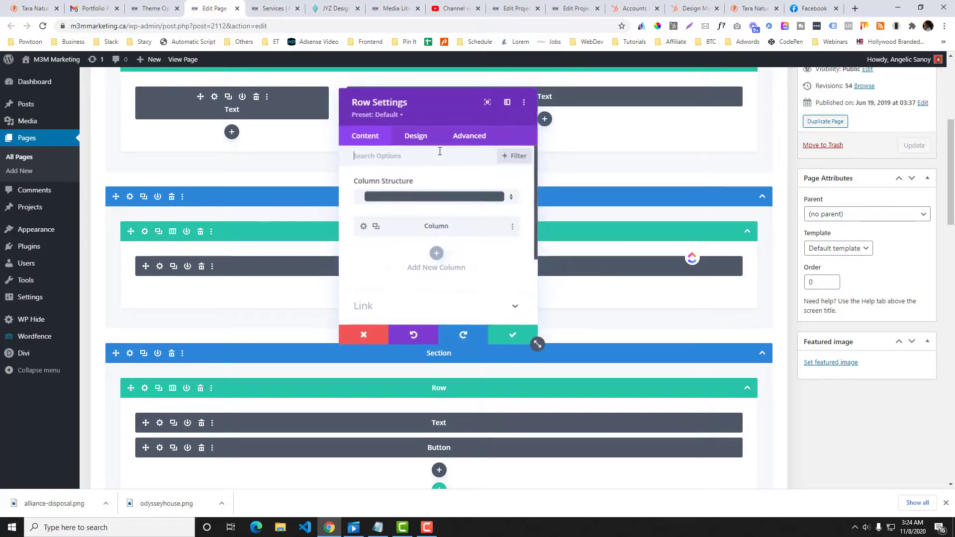
- Check the portfolio row's sizing is full width and save the row settings
click(415, 136)
click(413, 184)
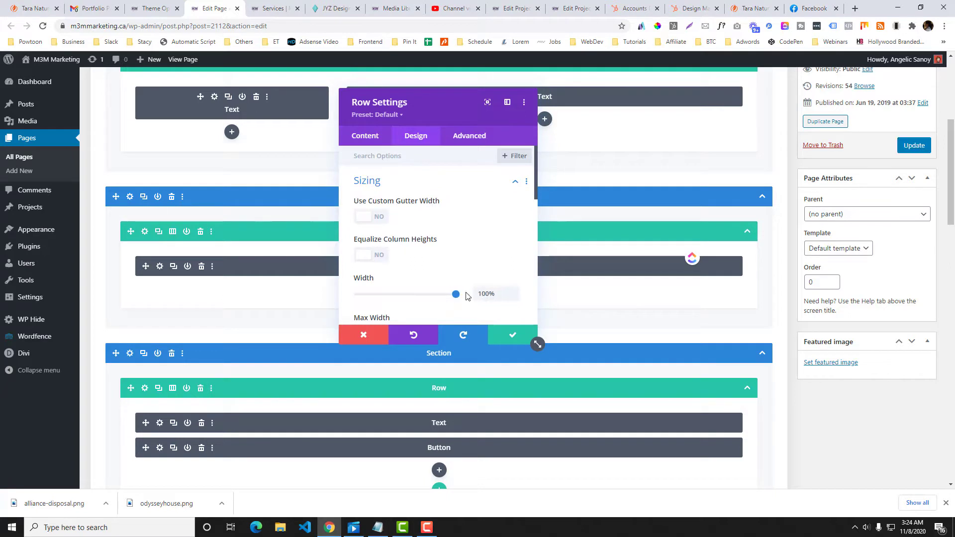
scroll(458, 279, down, 2)
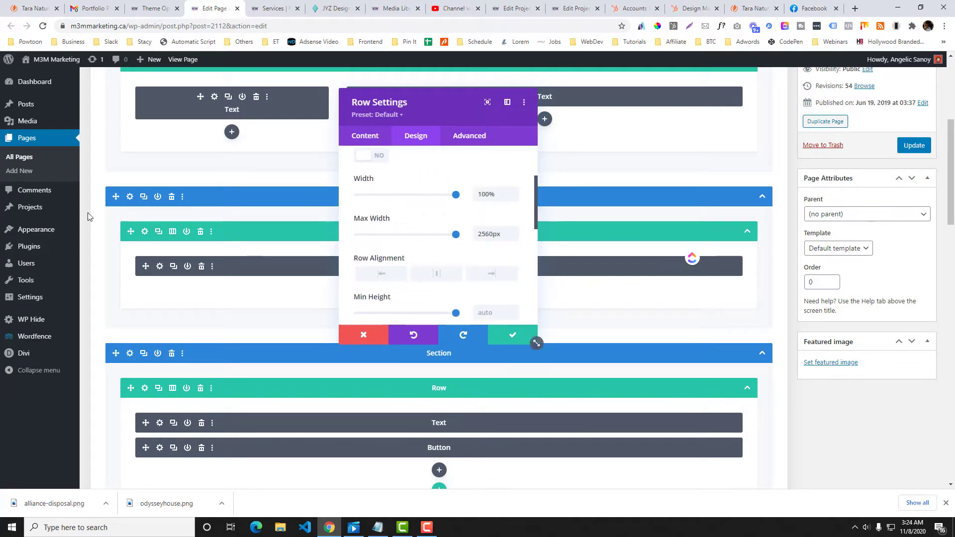
click(513, 338)
- Reload the live Services page in its browser tab
scroll(913, 199, up, 3)
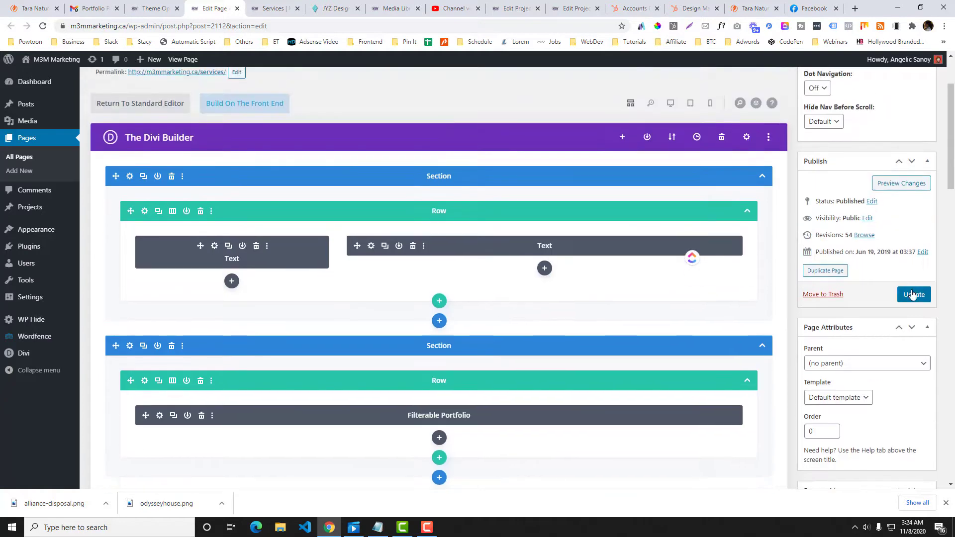
click(273, 8)
click(279, 23)
key(Return)
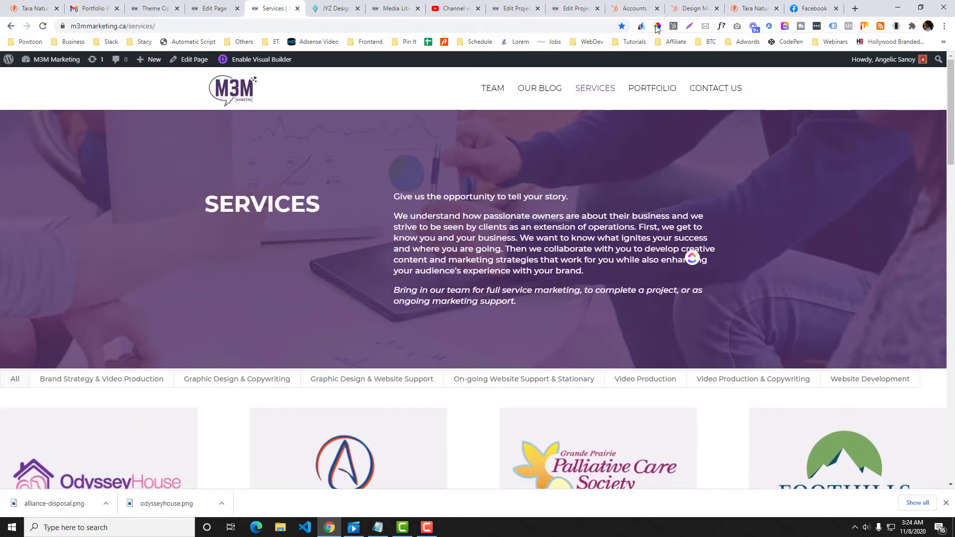
- Sample the purple #523267 from the M3M logo with the colour picker
click(657, 26)
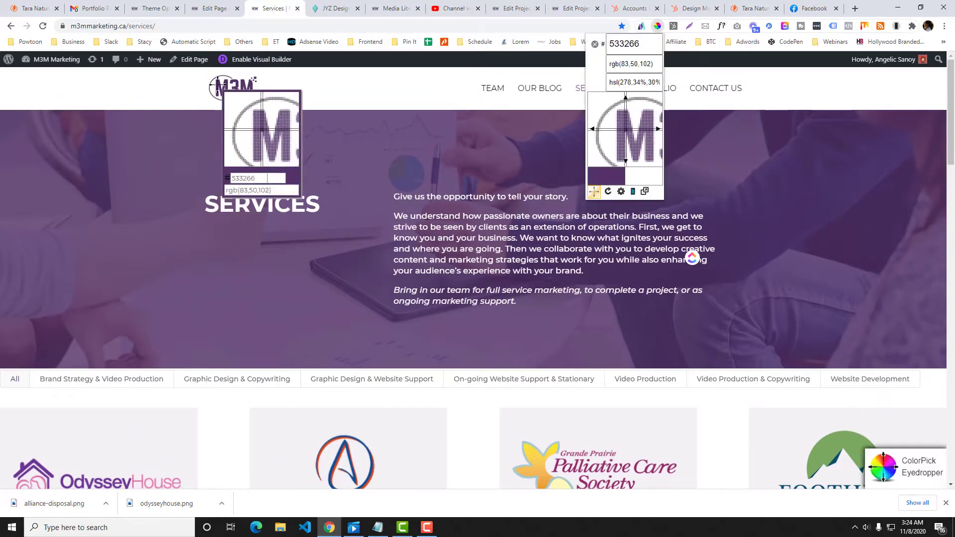
click(246, 102)
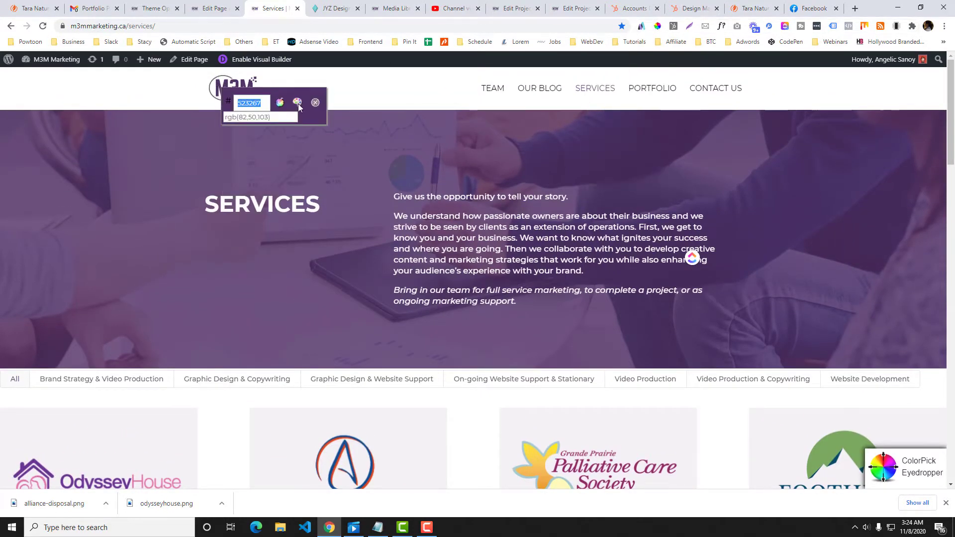
key(ctrl+shift+Tab)
- Set the Filterable Portfolio's overlay zoom icon colour to #523267
scroll(160, 253, down, 6)
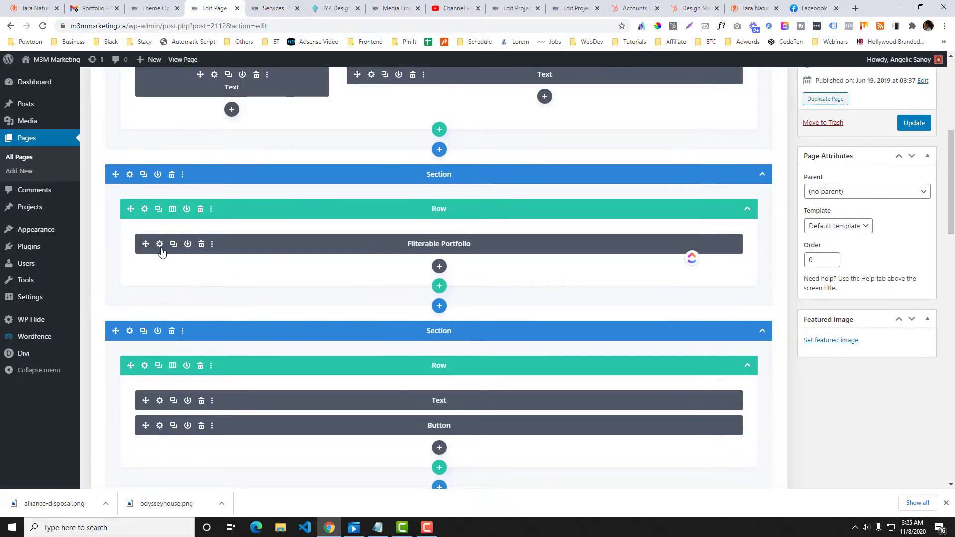
click(160, 247)
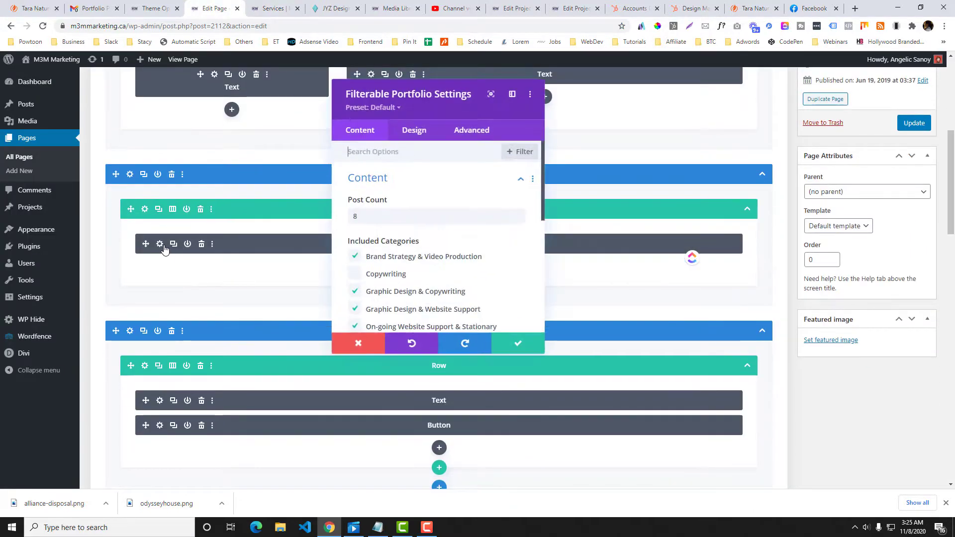
drag(413, 98, 565, 98)
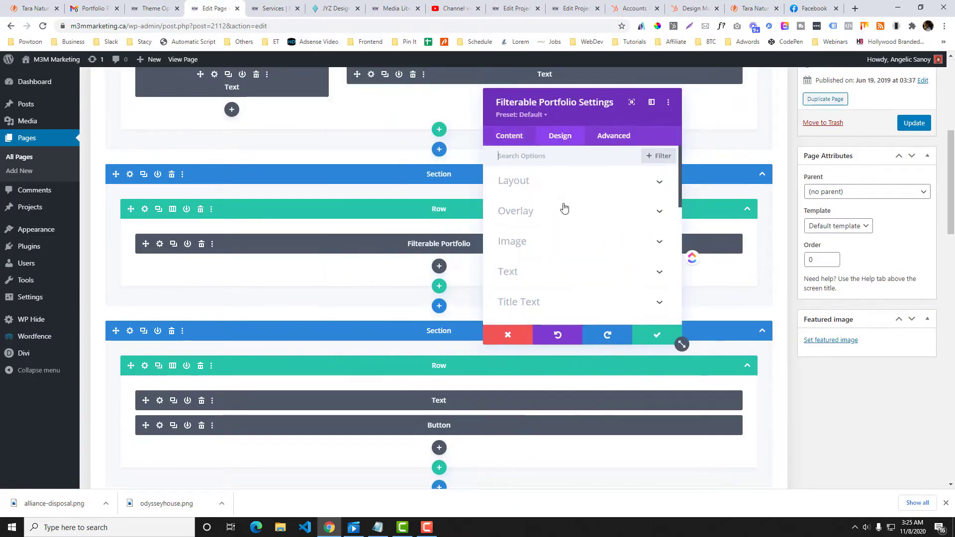
click(565, 210)
click(508, 205)
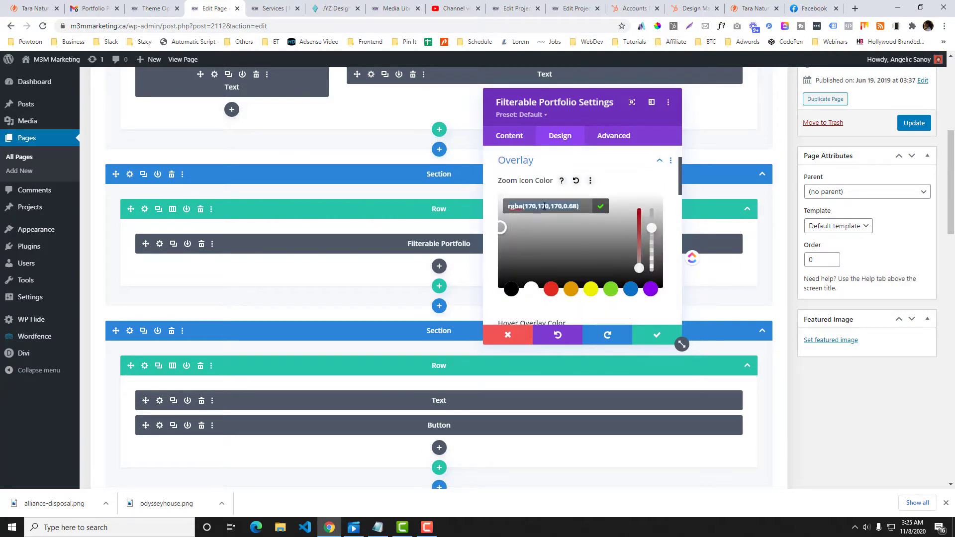
key(ctrl+a)
text(#523267)
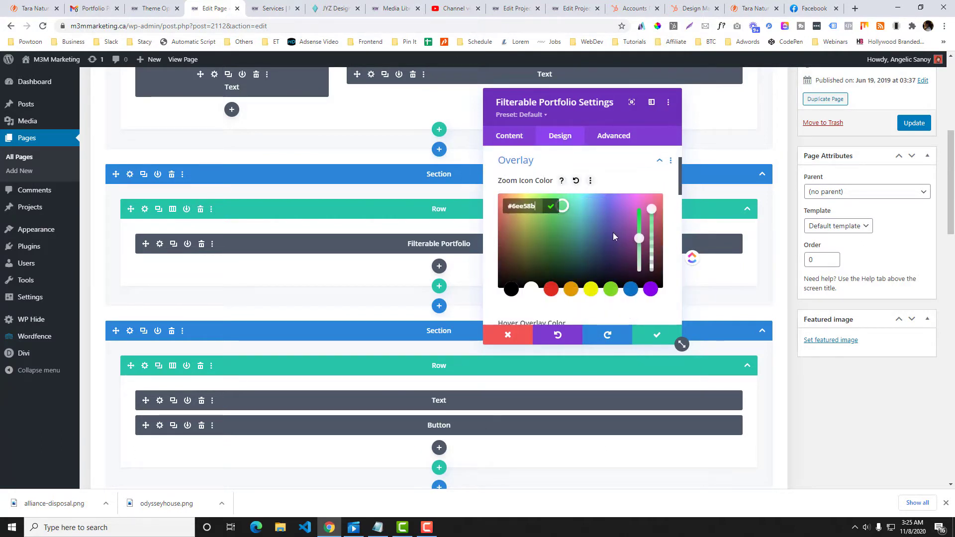
click(551, 207)
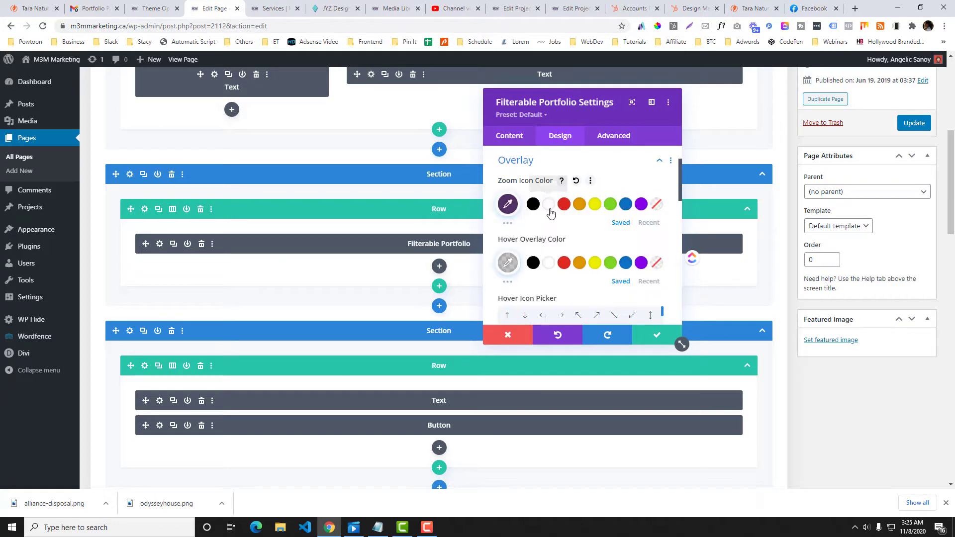
- Set the hover overlay colour to #523267 and save the portfolio settings
click(508, 265)
key(ctrl+a)
text(#523267)
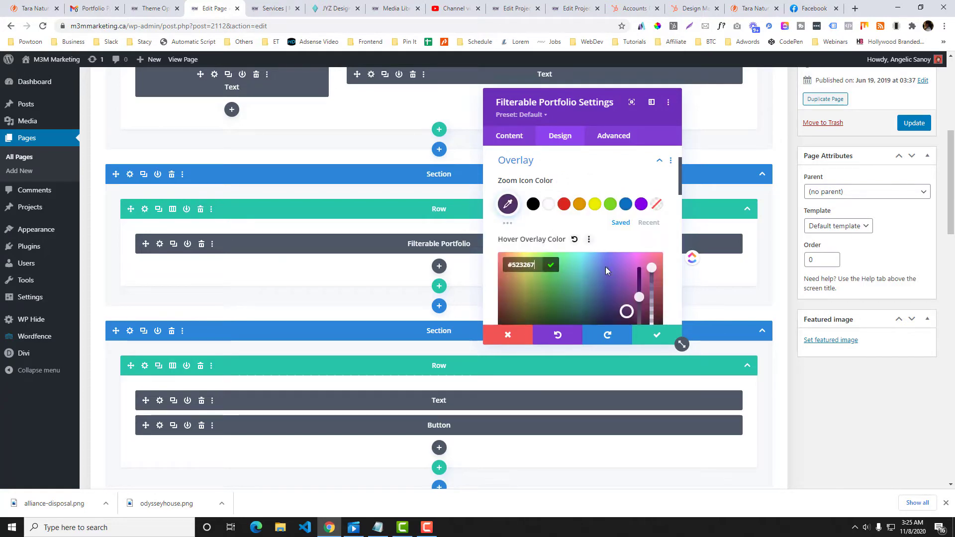
click(551, 266)
click(654, 338)
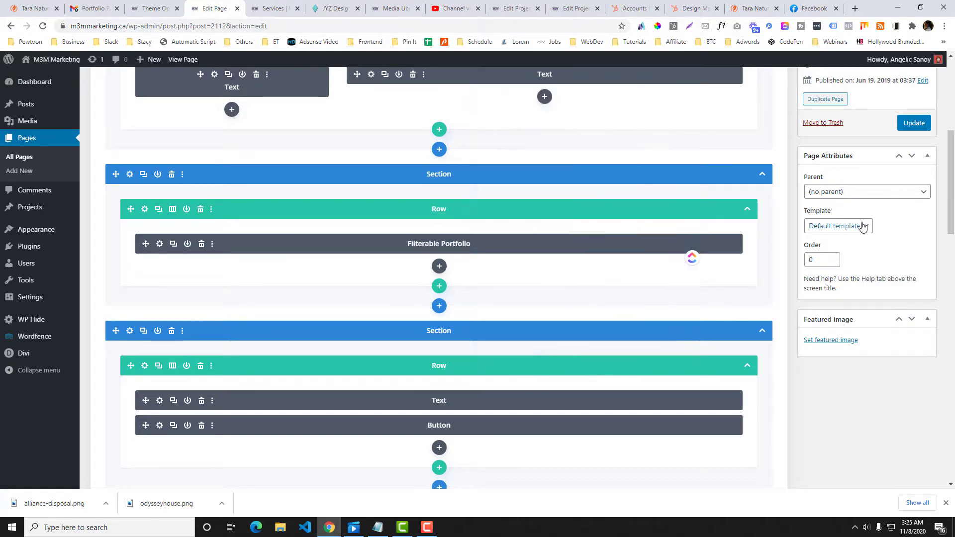
- Check the purple hover overlay on the live Services page portfolio
scroll(867, 225, up, 2)
click(266, 9)
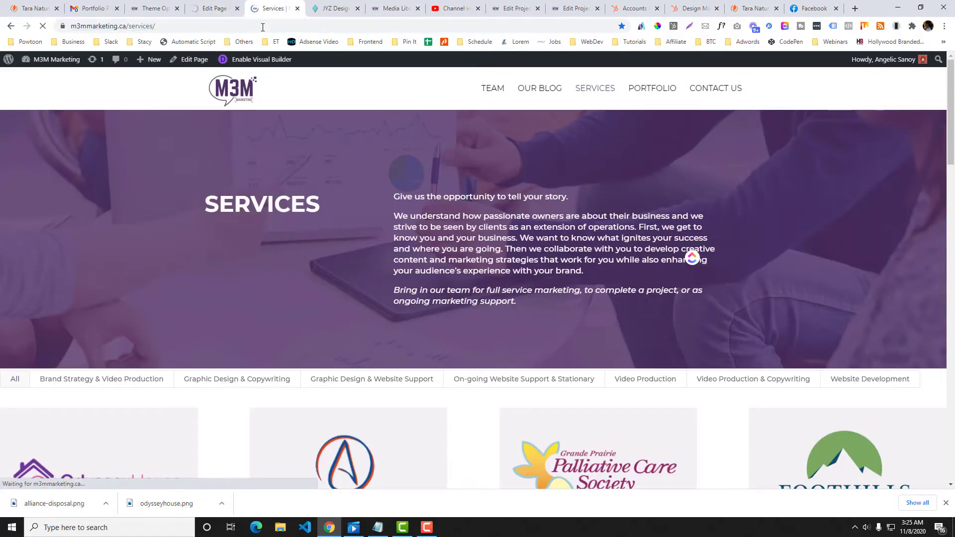
scroll(243, 254, down, 3)
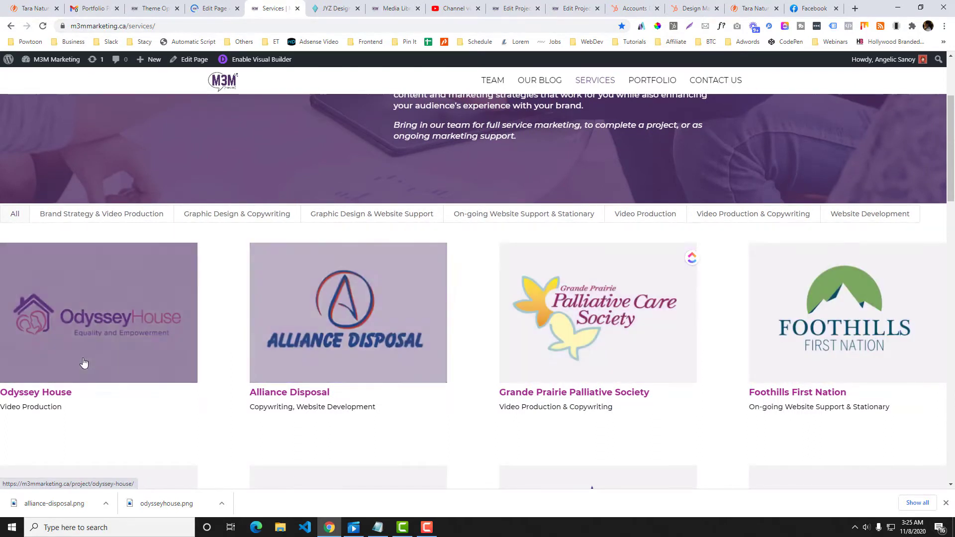
- Change the Filterable Portfolio's zoom icon colour to white and save the module
key(ctrl+shift+Tab)
scroll(180, 249, down, 6)
click(318, 238)
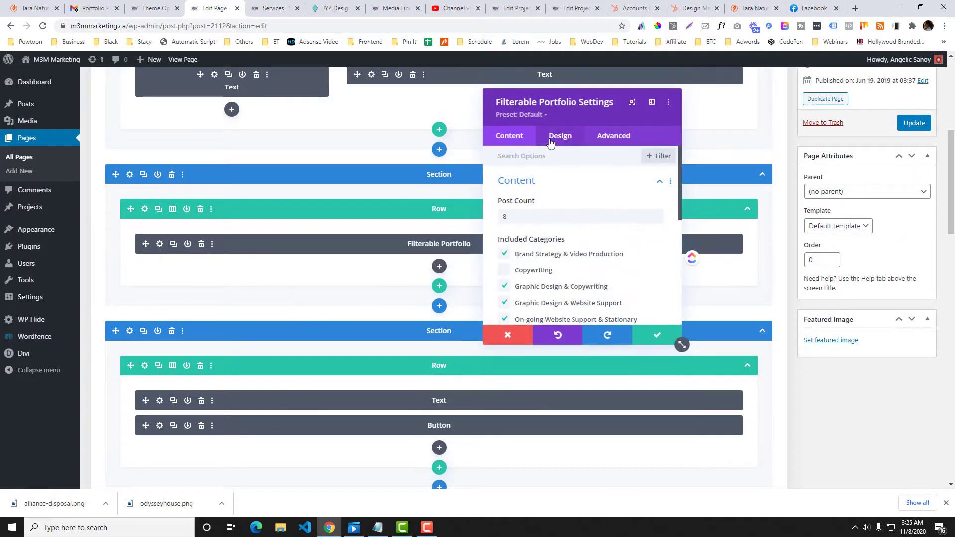
click(551, 143)
scroll(555, 223, down, 4)
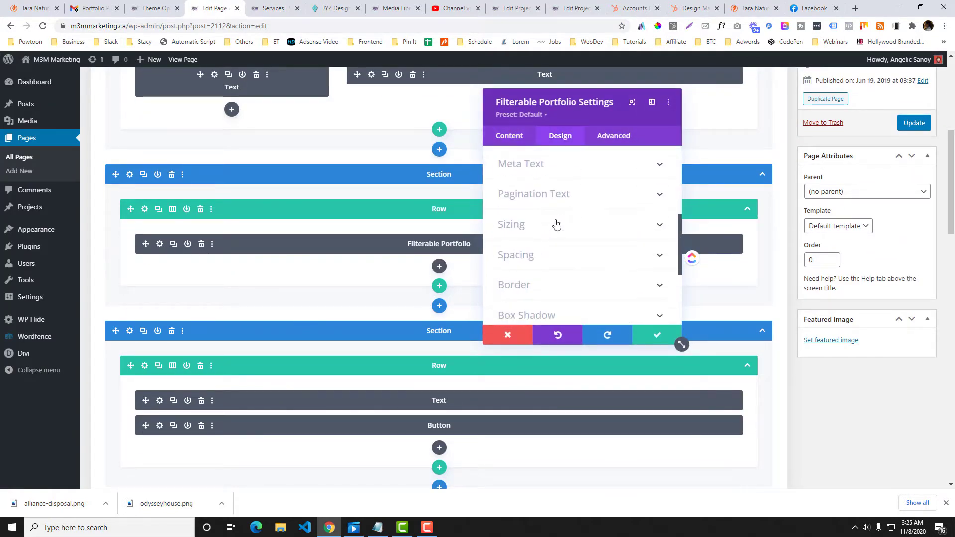
scroll(555, 224, up, 5)
click(554, 220)
scroll(551, 243, down, 2)
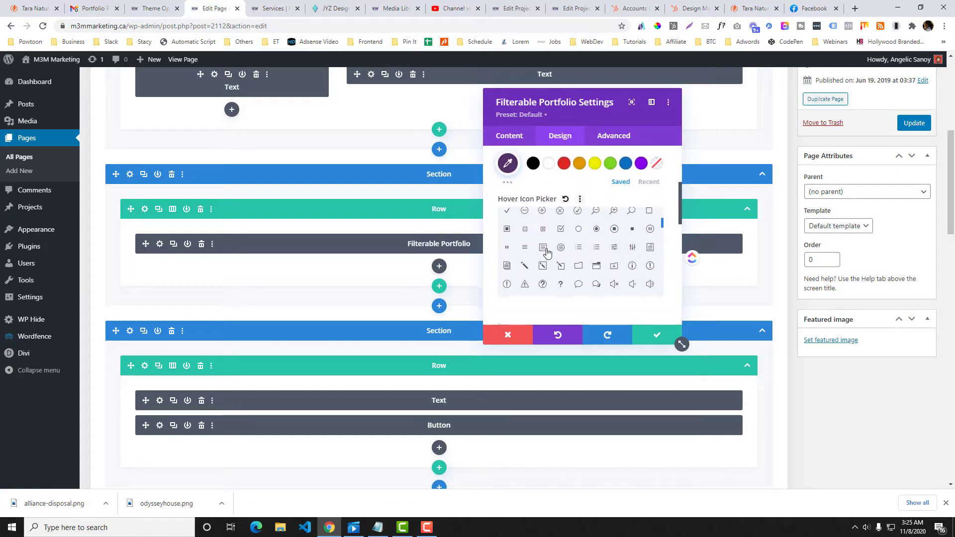
scroll(527, 268, up, 2)
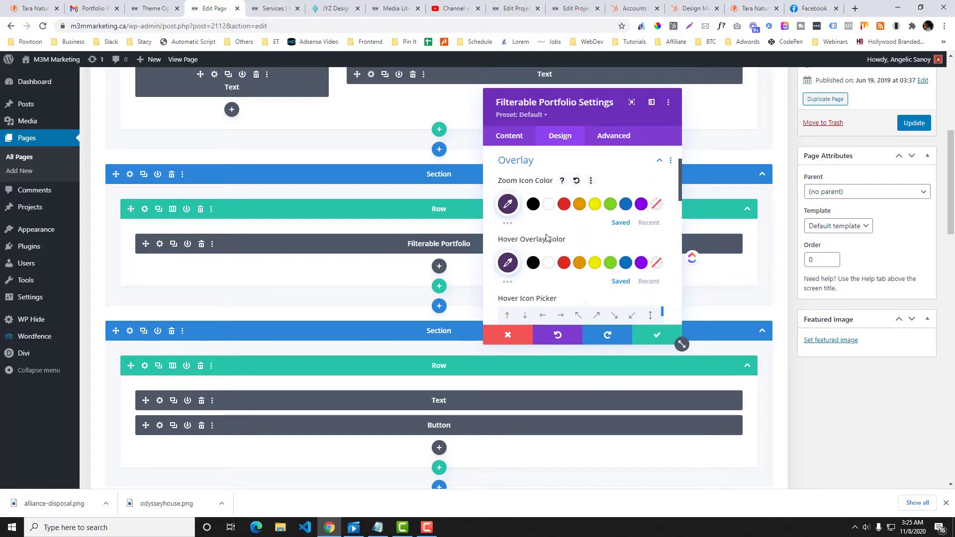
click(548, 204)
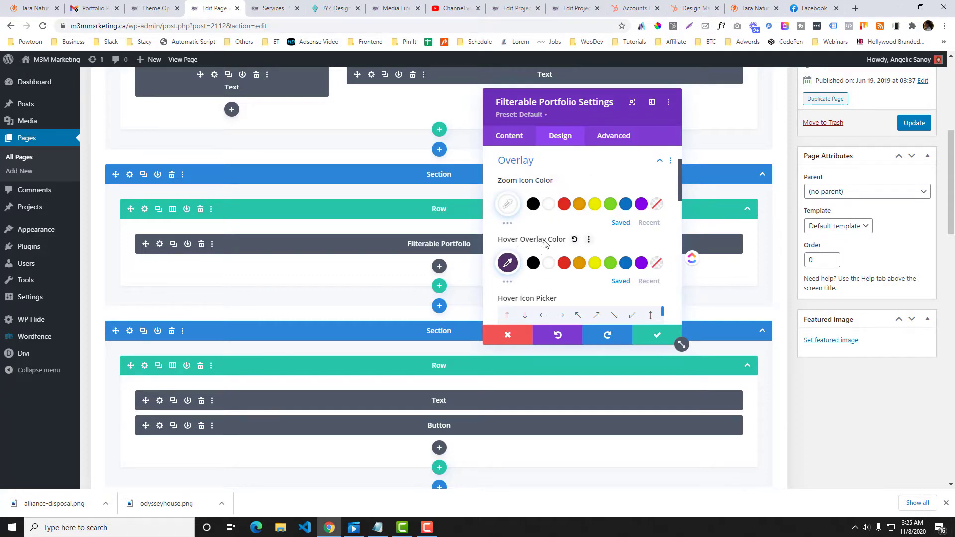
click(662, 337)
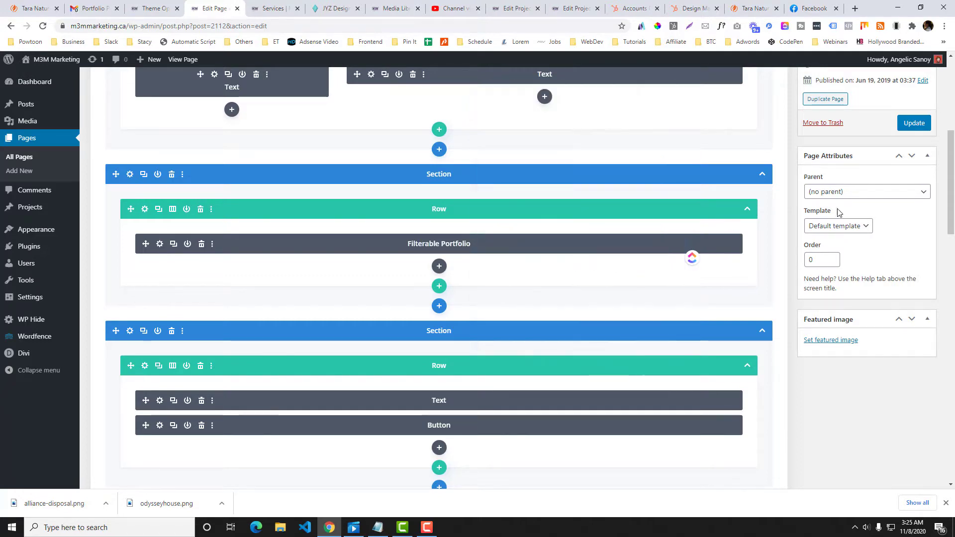
- Publish the page with Update and reload the live Services page
scroll(913, 231, up, 2)
click(913, 227)
click(274, 8)
click(272, 26)
key(Return)
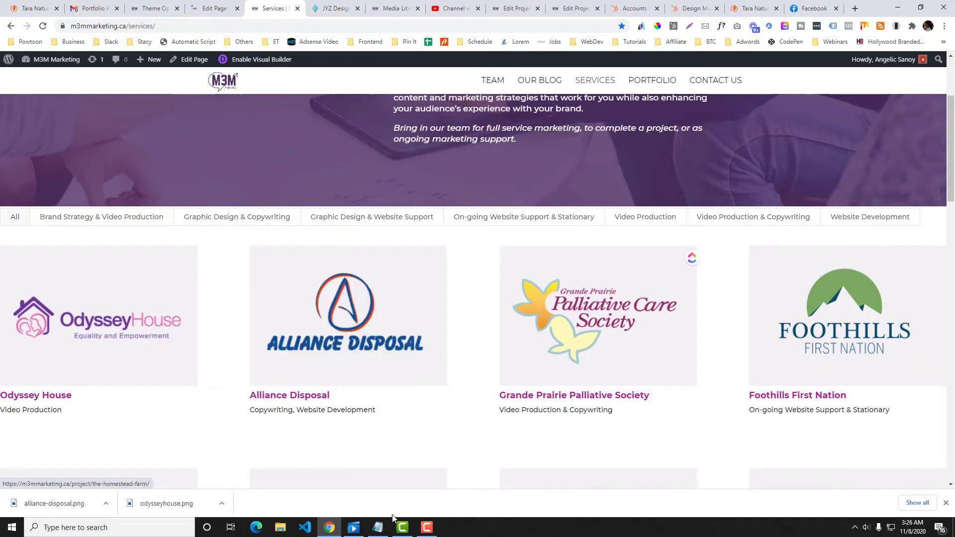
- In code2.txt, delete the commented-out red background line and copy the grid_item margin-right rule
click(378, 527)
scroll(428, 323, up, 10)
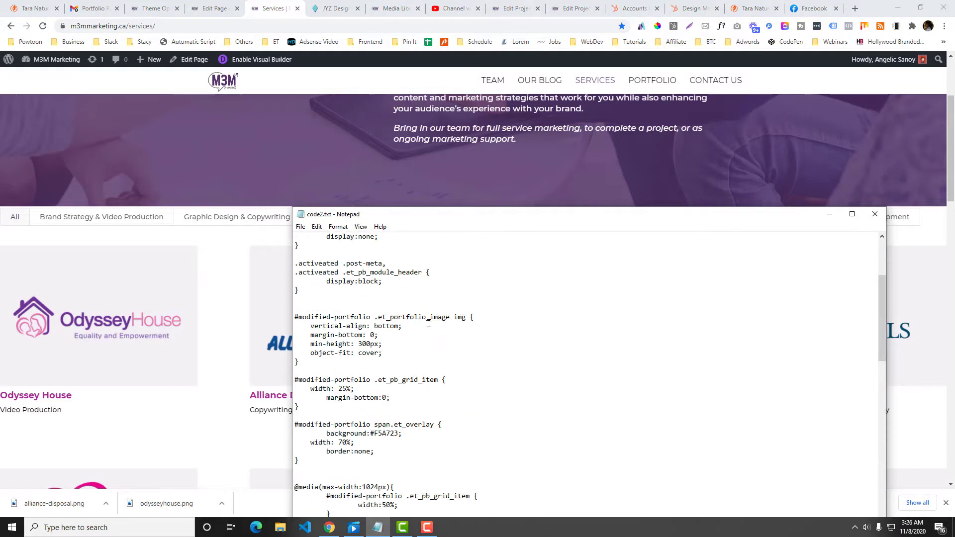
scroll(429, 323, up, 4)
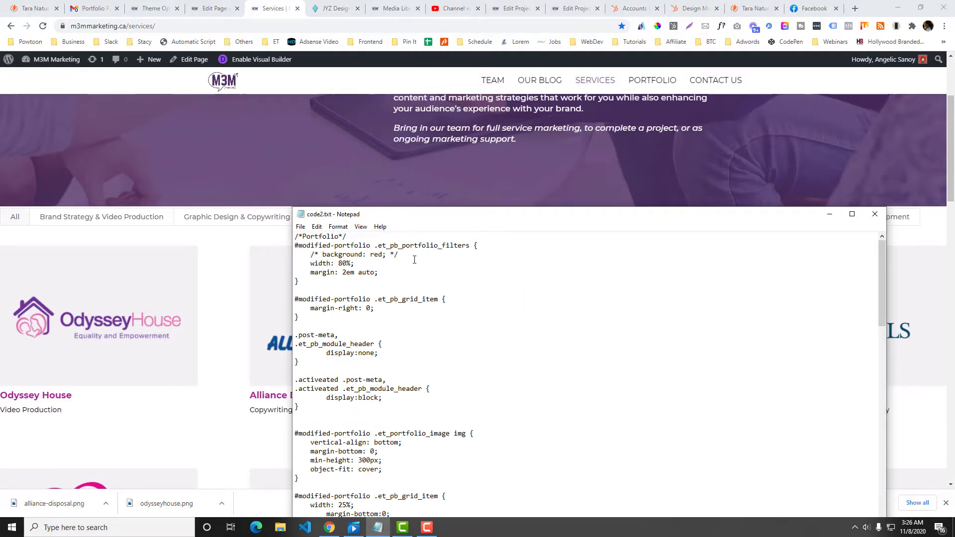
drag(414, 259, 296, 254)
key(BackSpace)
key(BackSpace)
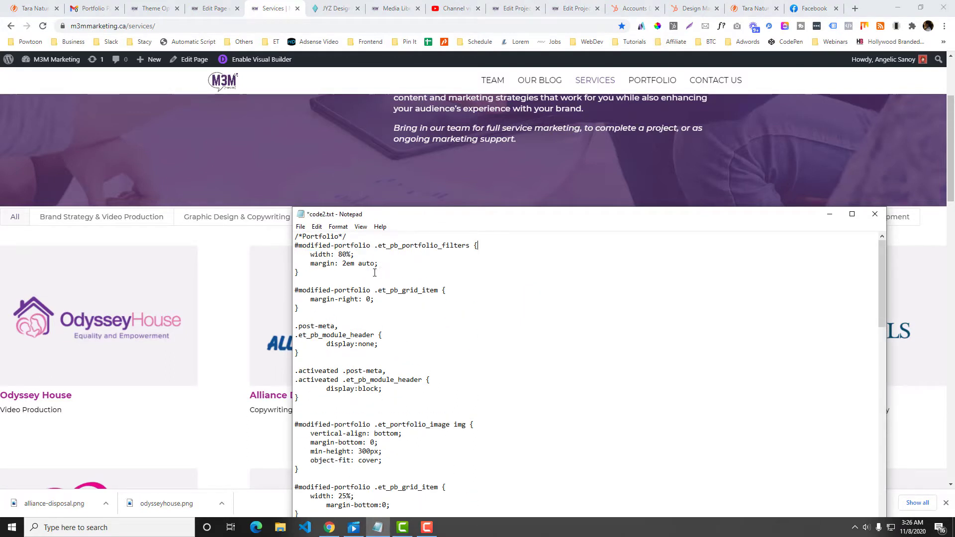
drag(326, 312, 290, 290)
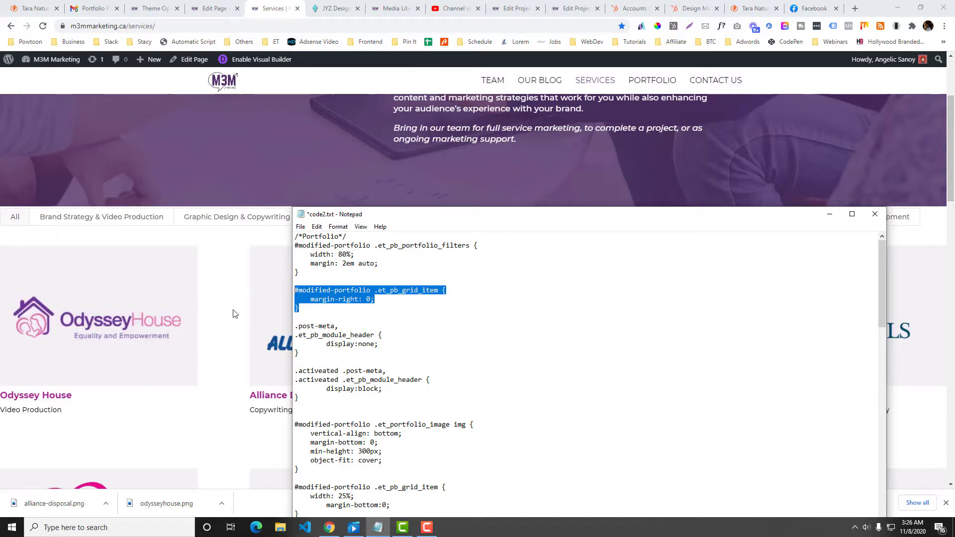
drag(300, 308, 292, 291)
key(ctrl+c)
- Paste the #modified-portfolio grid item margin-right: 0 rule atop Theme Options Custom CSS and save
click(214, 8)
click(154, 9)
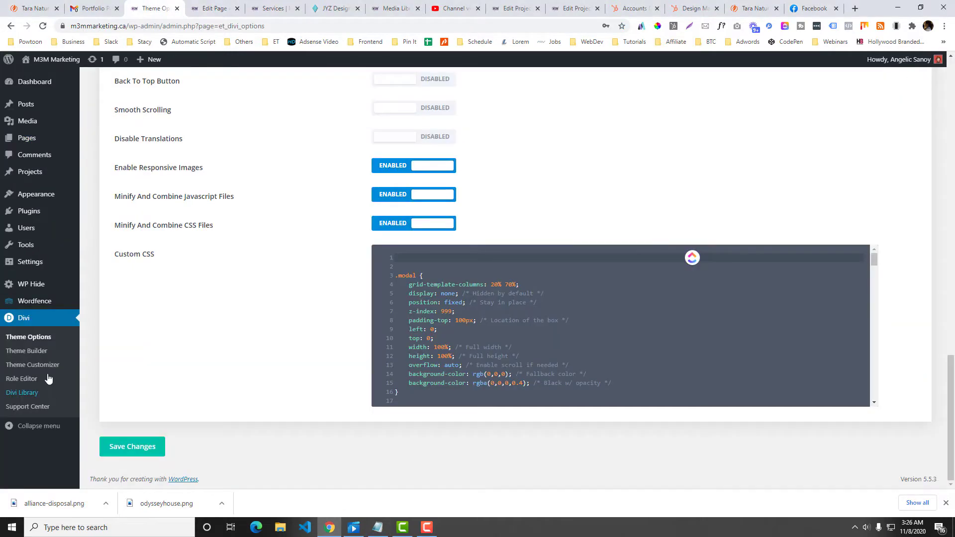
click(30, 339)
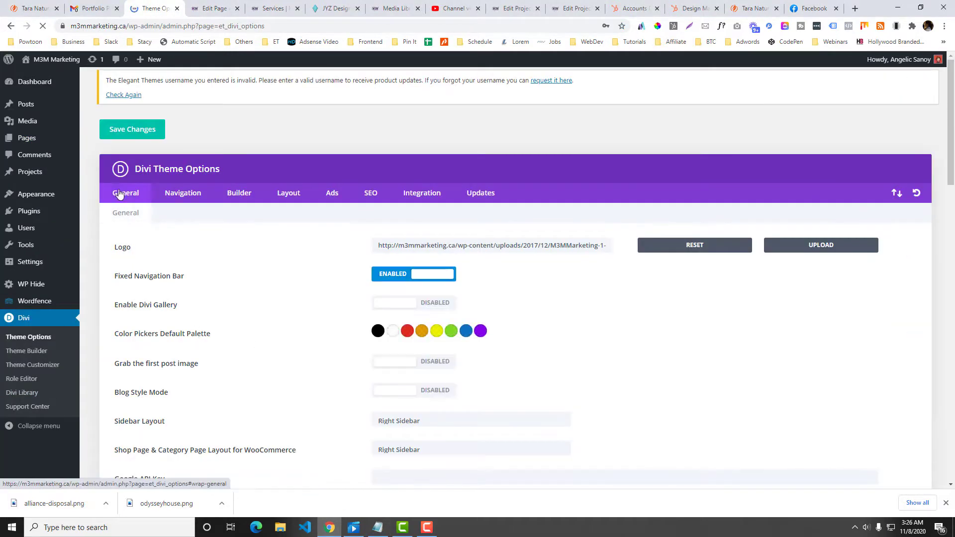
scroll(342, 294, down, 6)
scroll(343, 296, down, 15)
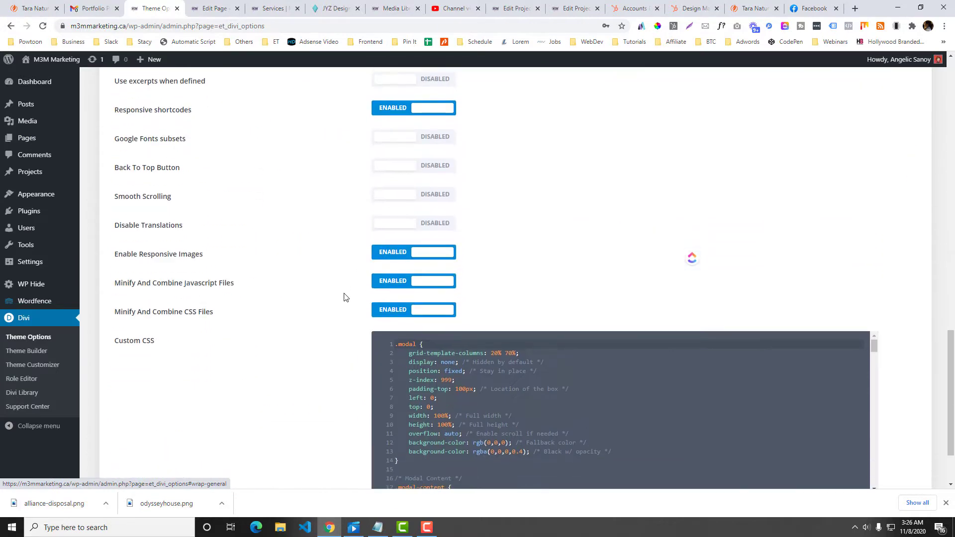
key(Return)
key(Up)
key(ctrl+v)
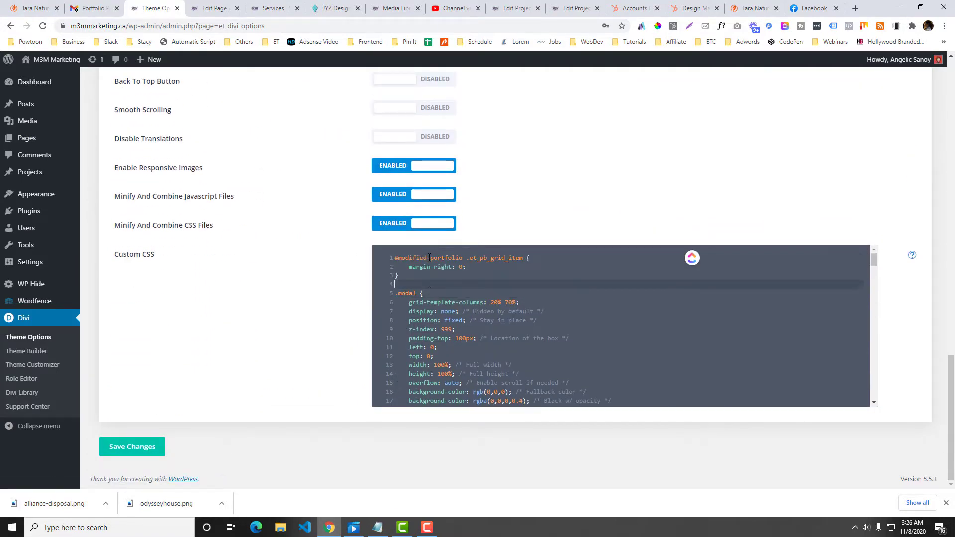
click(148, 448)
- Reload the Services page to confirm the logo tiles now sit flush without gaps
click(463, 257)
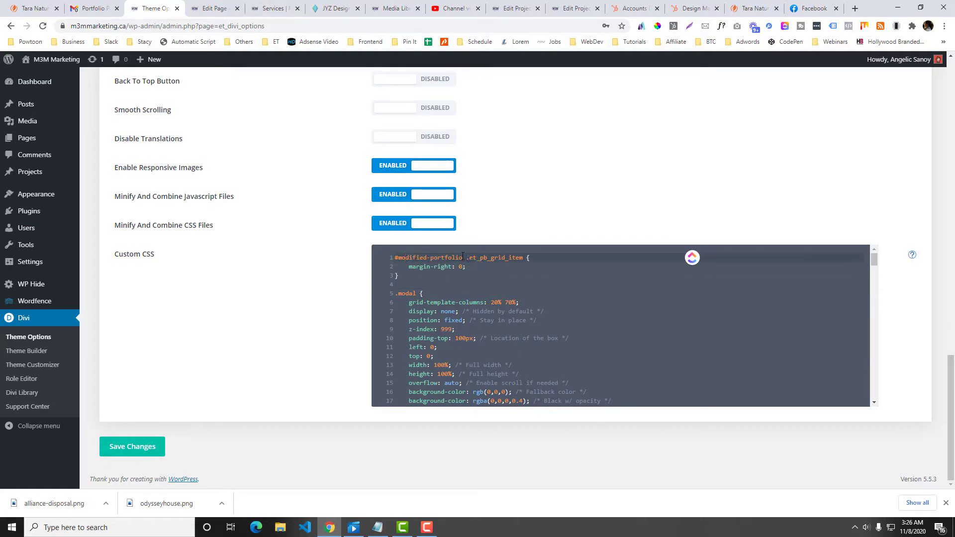
drag(463, 257, 401, 254)
click(214, 9)
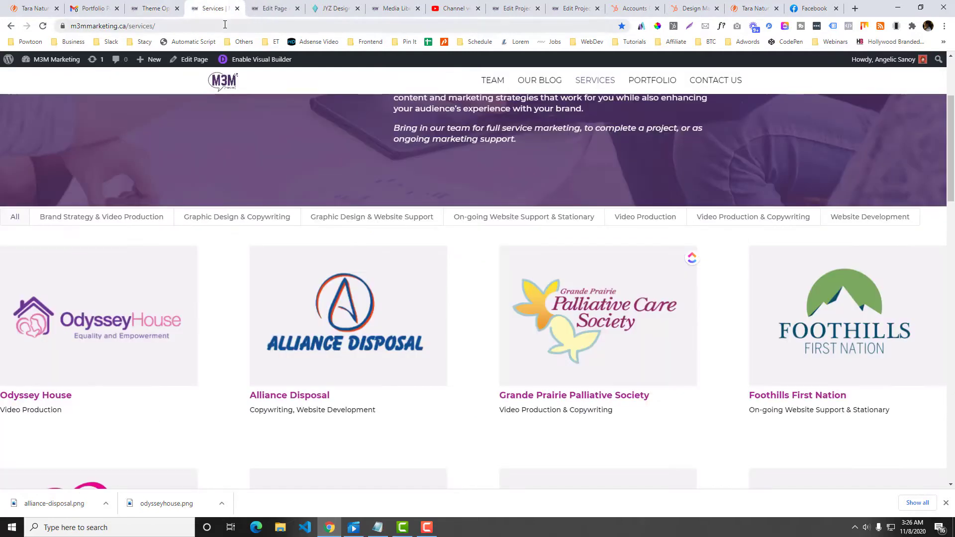
click(226, 25)
key(Return)
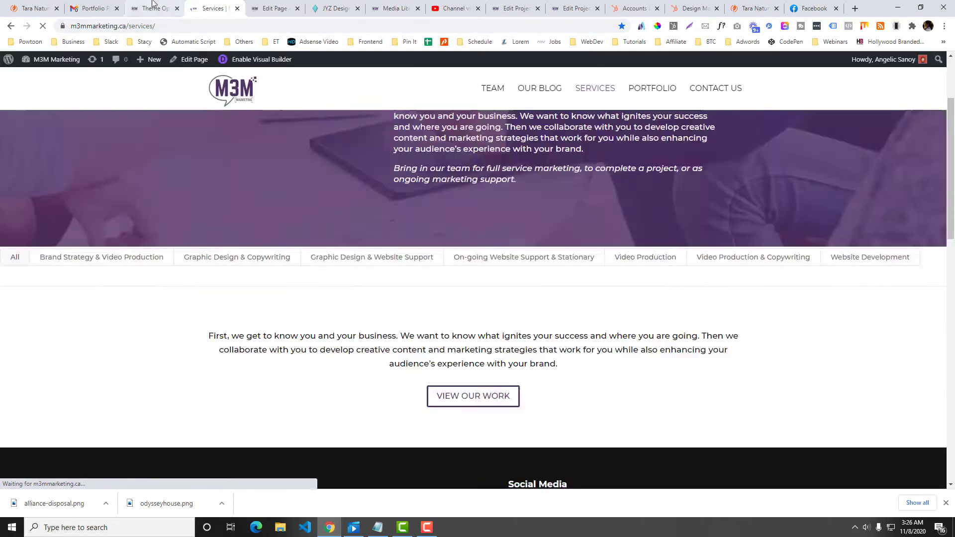
click(151, 8)
click(214, 8)
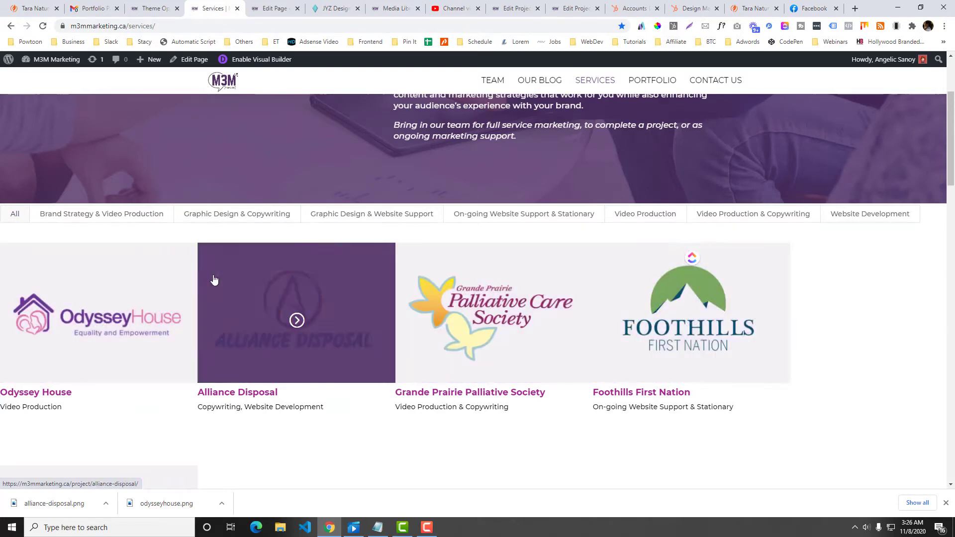
click(378, 527)
click(323, 310)
- In code2.txt, copy the Portfolio comment together with the filter-bar rule
drag(324, 309, 291, 245)
key(Delete)
key(ctrl+z)
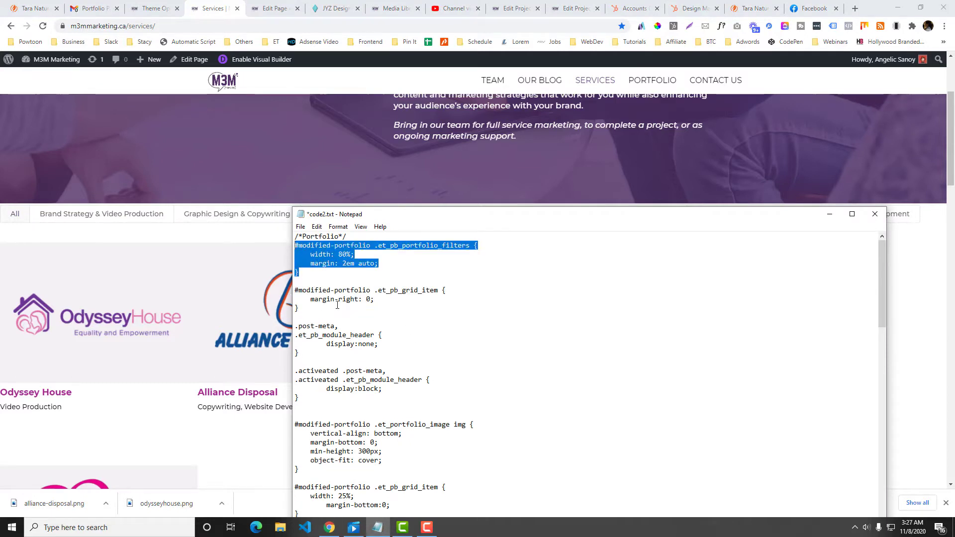
drag(317, 276, 291, 239)
key(ctrl+c)
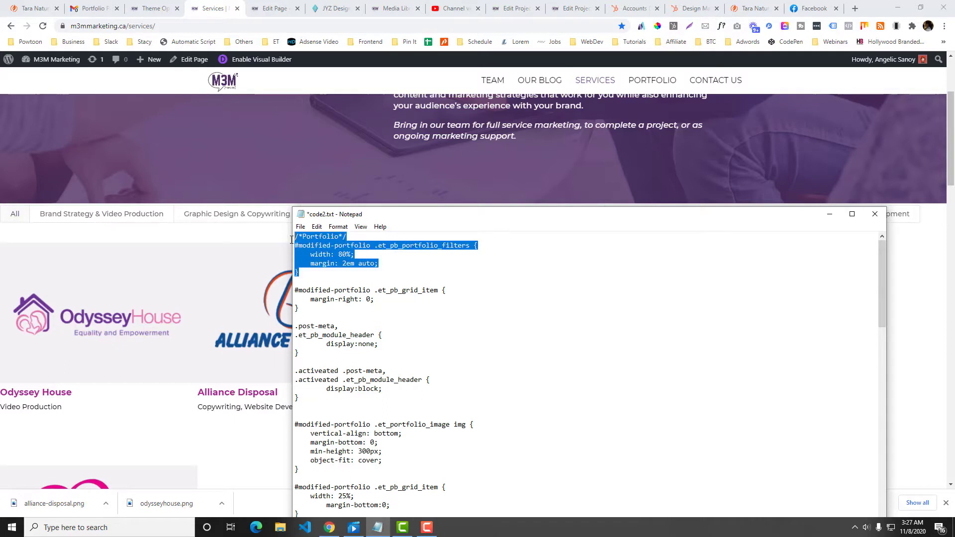
- Paste the Portfolio comment and filters rule atop Custom CSS, add an end comment, and save
click(119, 230)
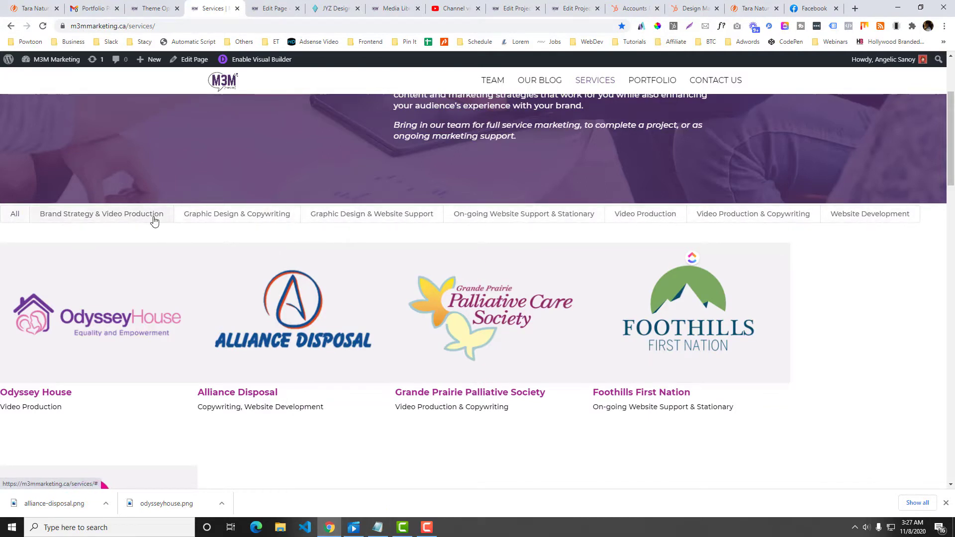
key(ctrl+Page_Up)
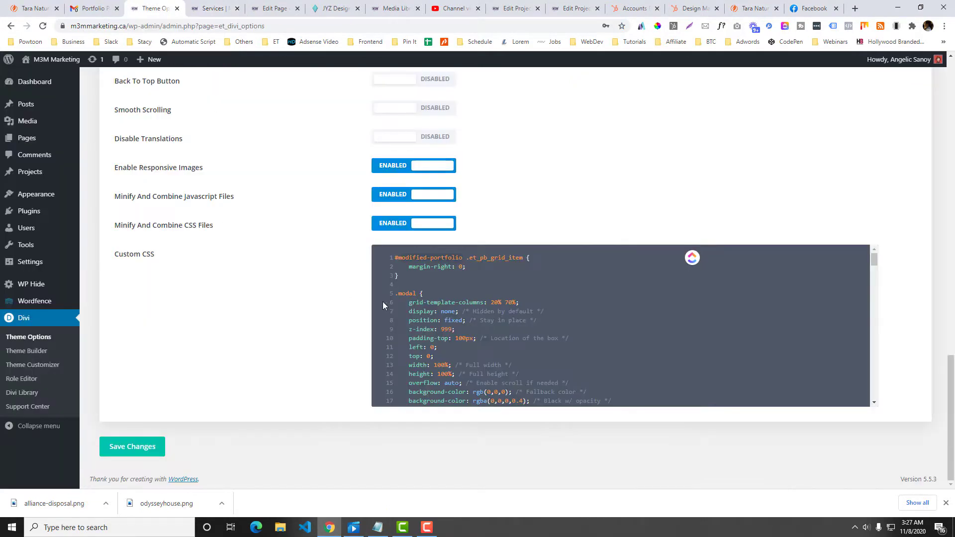
key(Return)
key(Up)
key(ctrl+v)
key(Return)
click(409, 329)
key(Return)
key(Return)
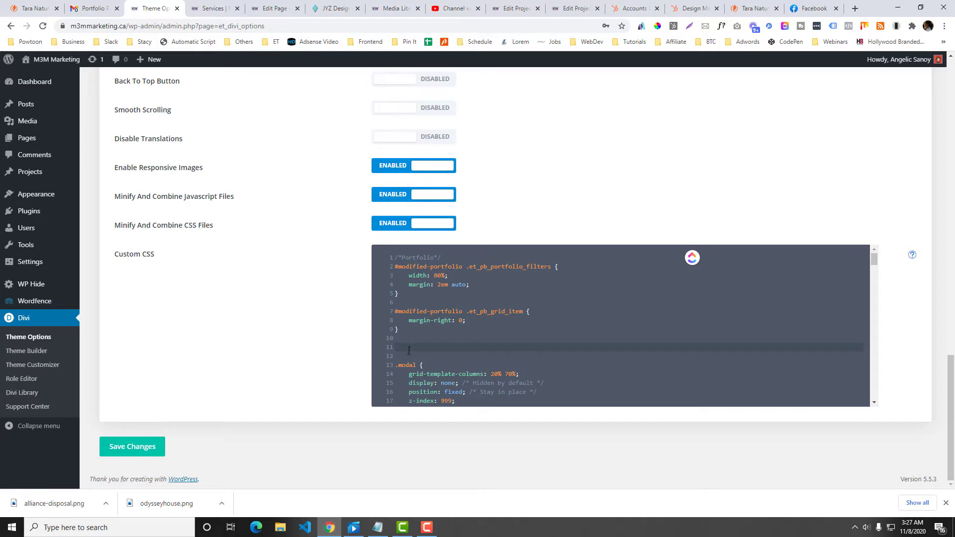
text(/*Portfolio*/)
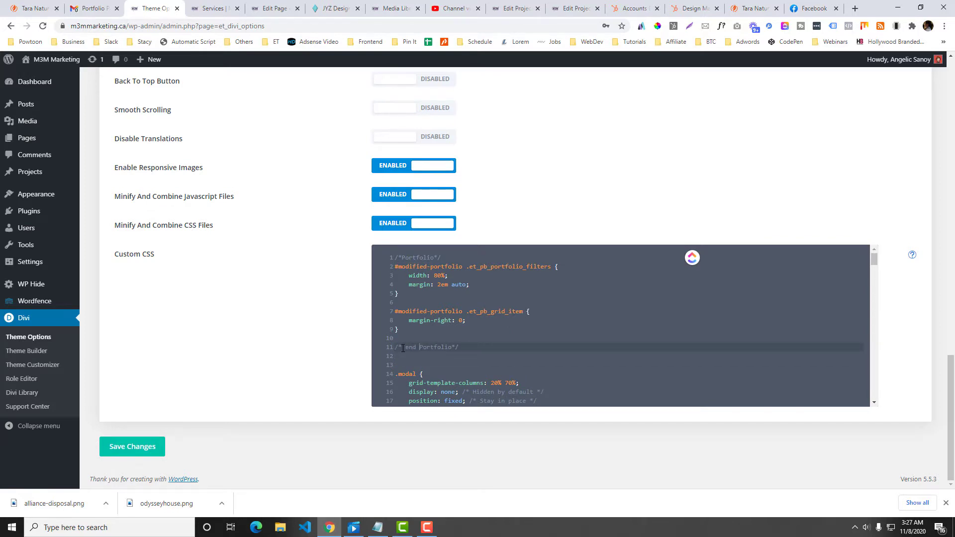
click(118, 450)
- Reload Services to see the centred 80%-width filters, comparing with the JYZ Design portfolio
click(214, 8)
click(210, 25)
key(Return)
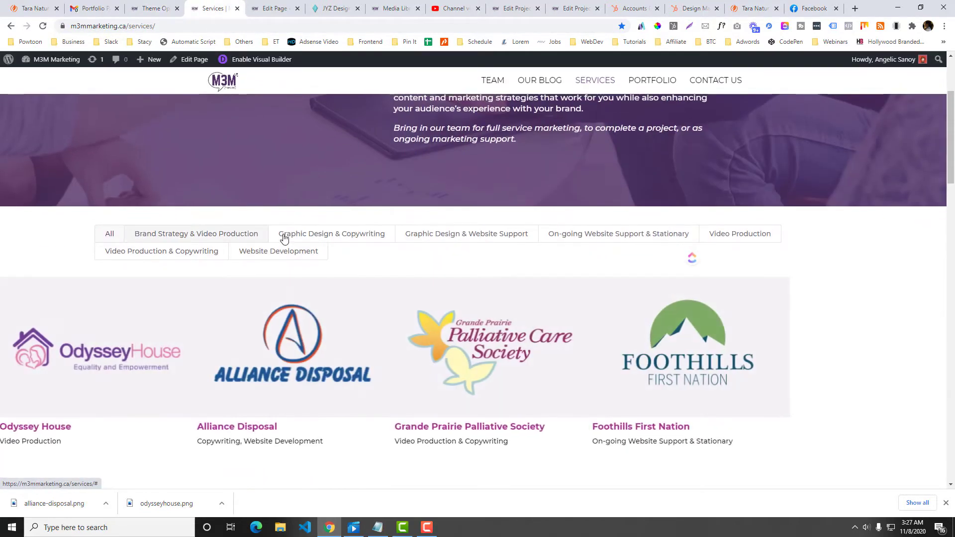
click(349, 8)
scroll(326, 269, up, 5)
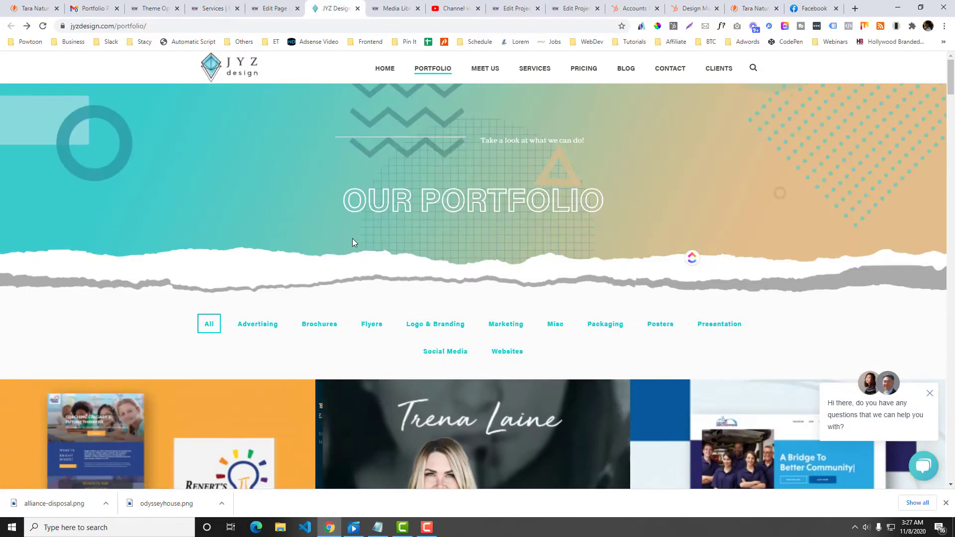
key(ctrl+shift+Tab)
key(ctrl+shift+Tab)
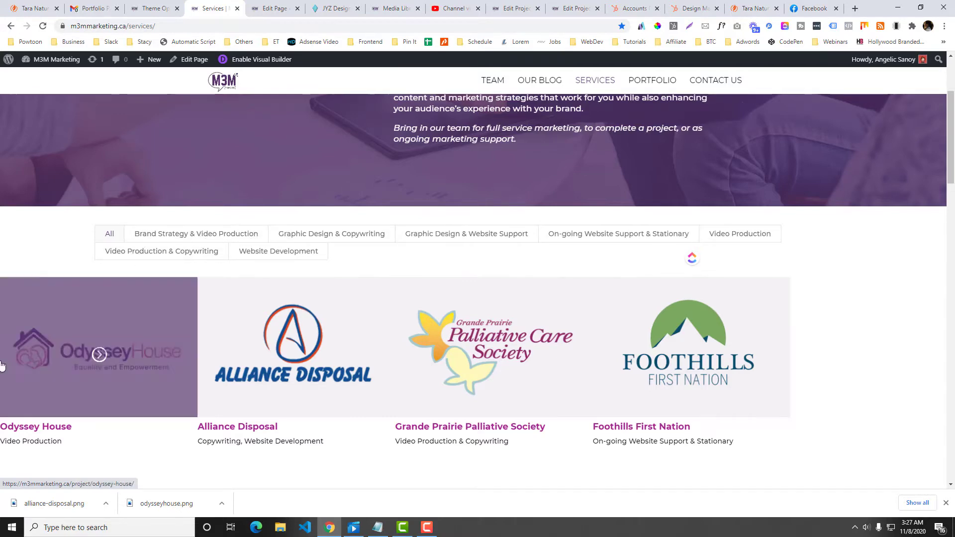
- In code2.txt, move the post-meta and title-showing CSS blocks to the end of the file
scroll(384, 360, down, 2)
click(386, 530)
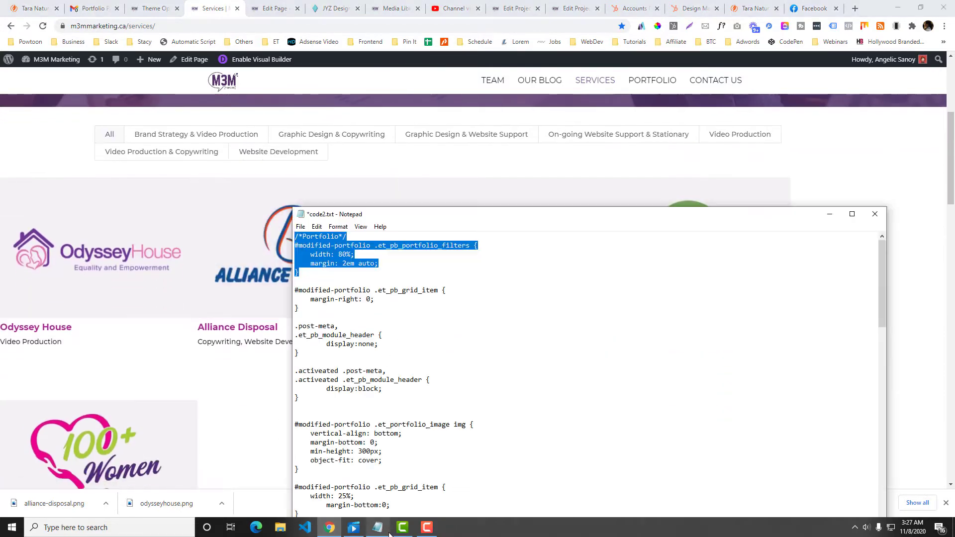
click(340, 332)
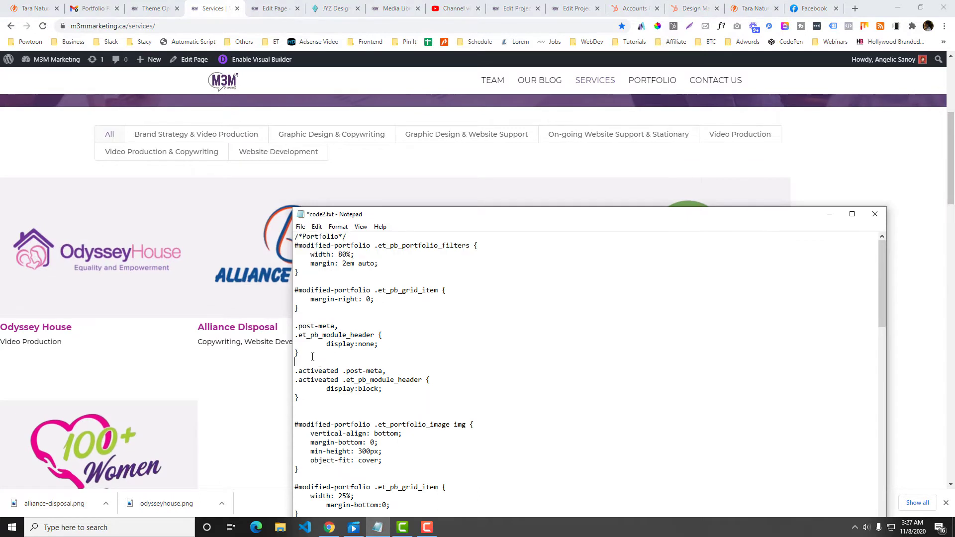
key(shift+Up)
key(shift+Up)
key(shift+Up)
key(shift+Up)
scroll(368, 326, down, 1)
scroll(368, 326, up, 1)
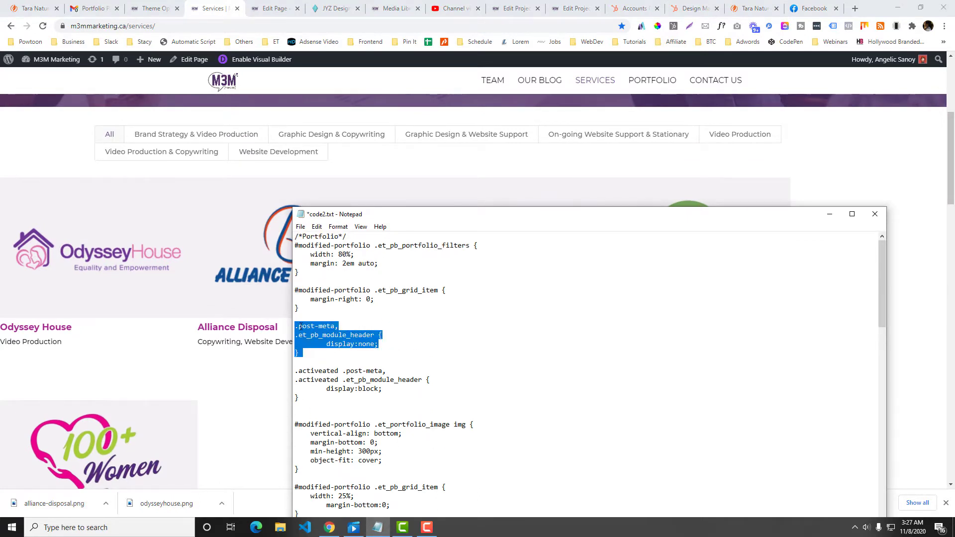
drag(297, 327, 317, 397)
key(ctrl+c)
key(Delete)
scroll(323, 383, down, 7)
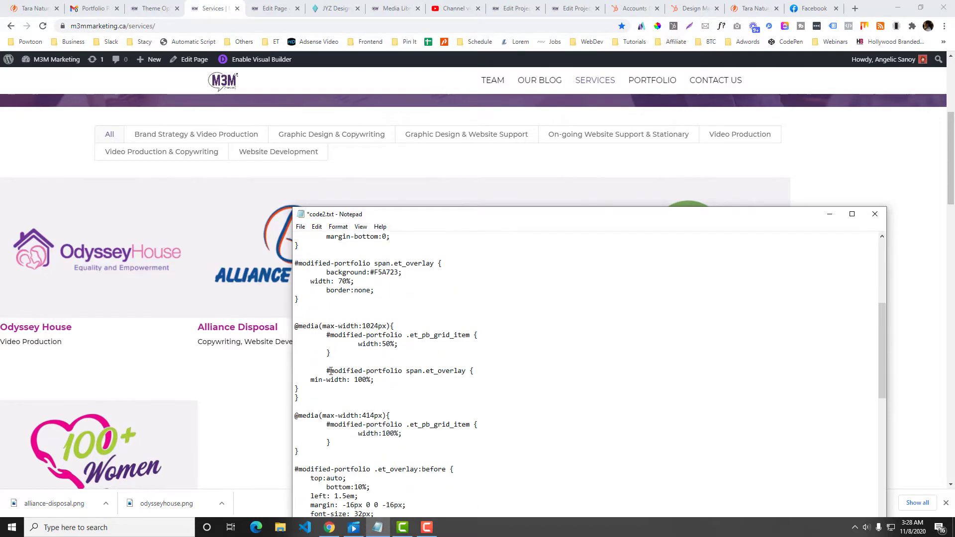
scroll(328, 376, down, 12)
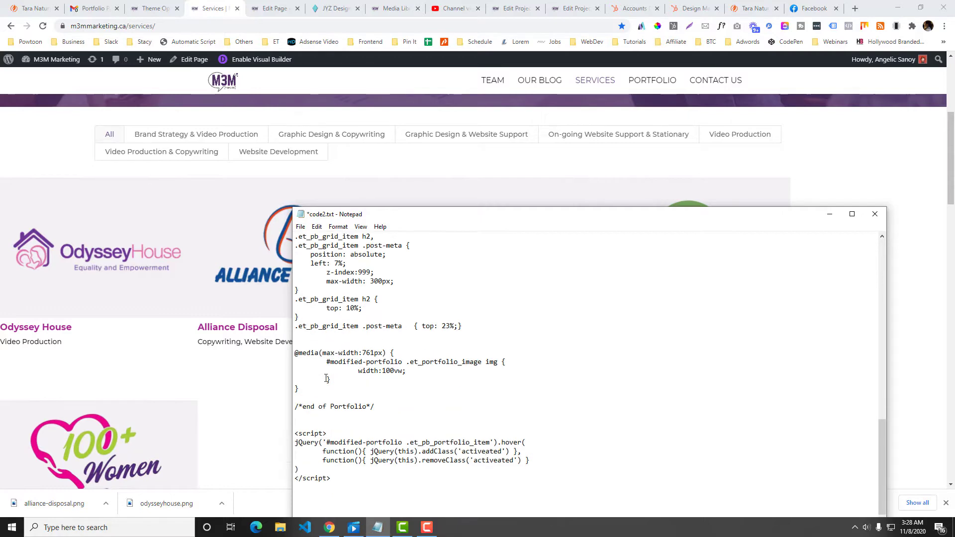
key(Return)
key(Return)
key(Return)
key(ctrl+v)
scroll(373, 366, up, 5)
scroll(373, 366, up, 12)
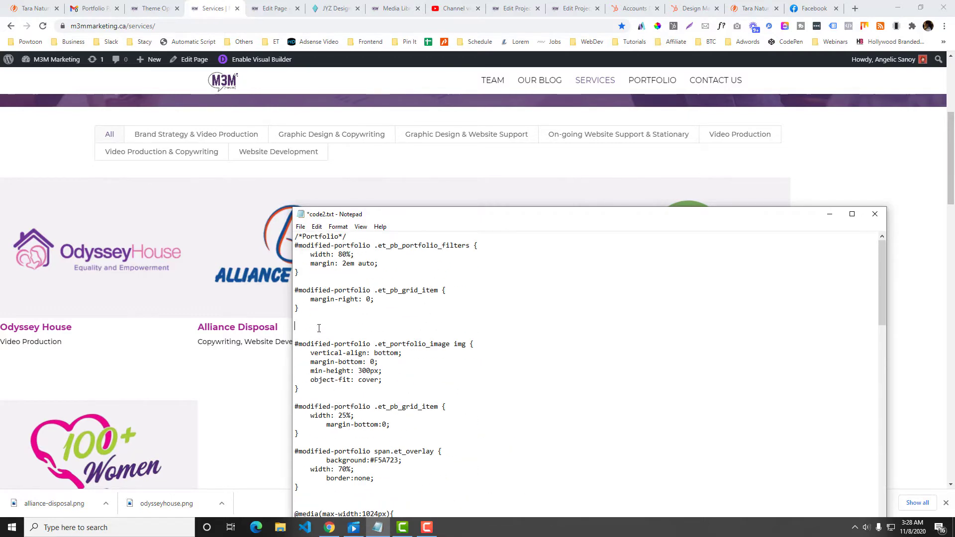
key(Delete)
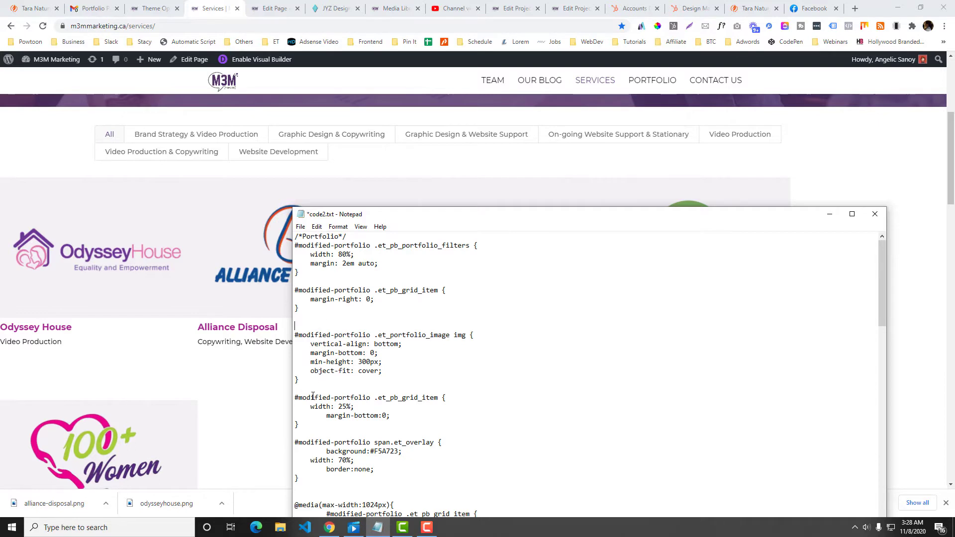
- Paste the .et_portfolio_image img rule (min-height 300px, object-fit: cover) into Custom CSS and save
drag(312, 381, 291, 338)
key(ctrl+c)
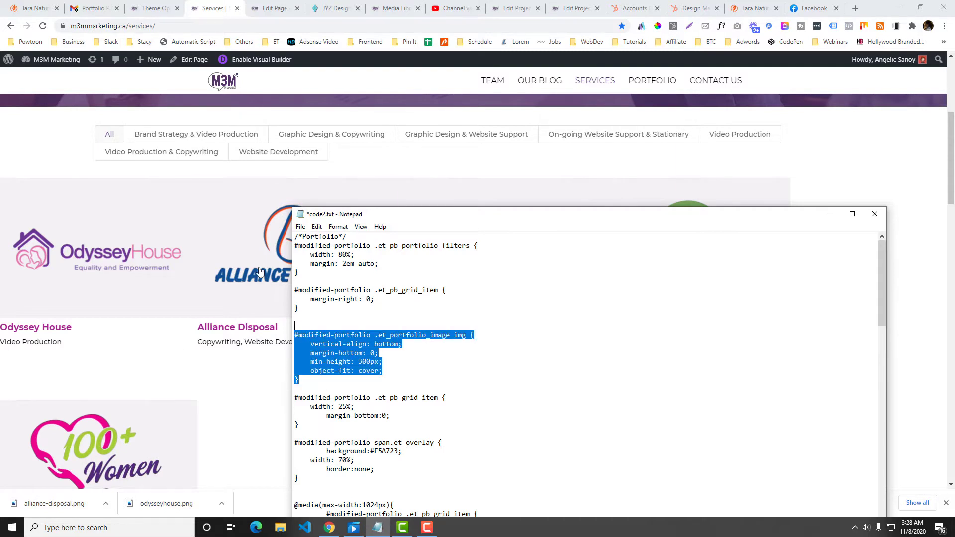
click(163, 8)
click(411, 335)
key(Return)
key(ctrl+v)
key(Return)
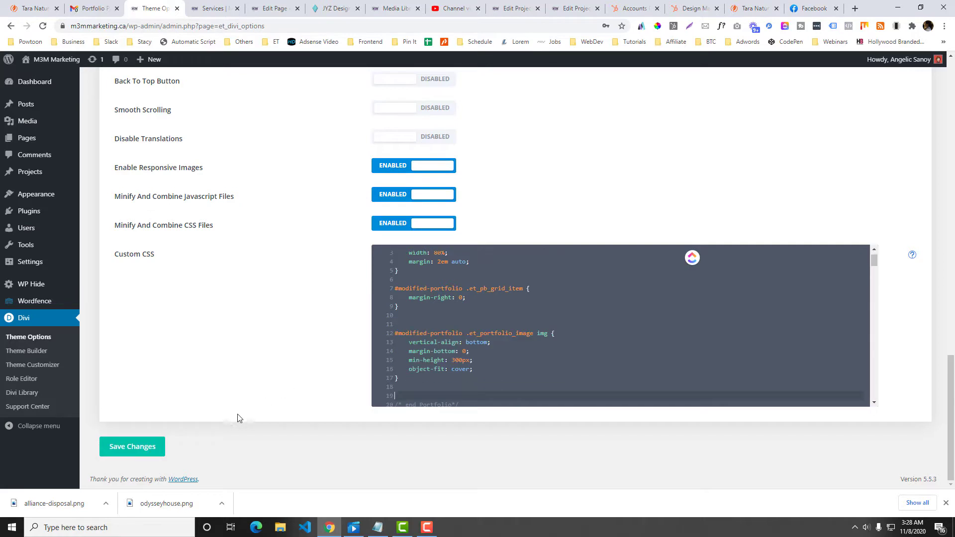
click(149, 449)
- Reload the live Services page to see the evenly filled logo tiles
click(214, 8)
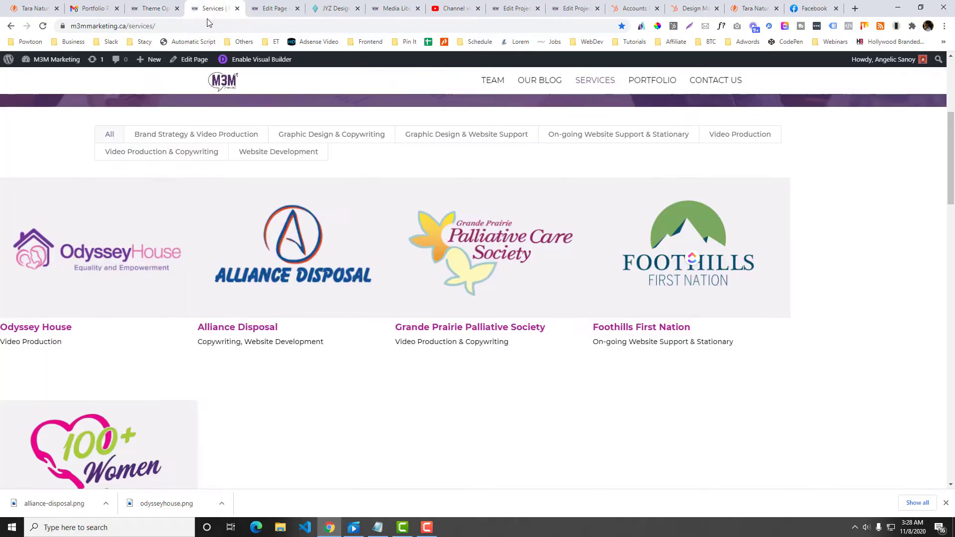
click(207, 26)
key(Return)
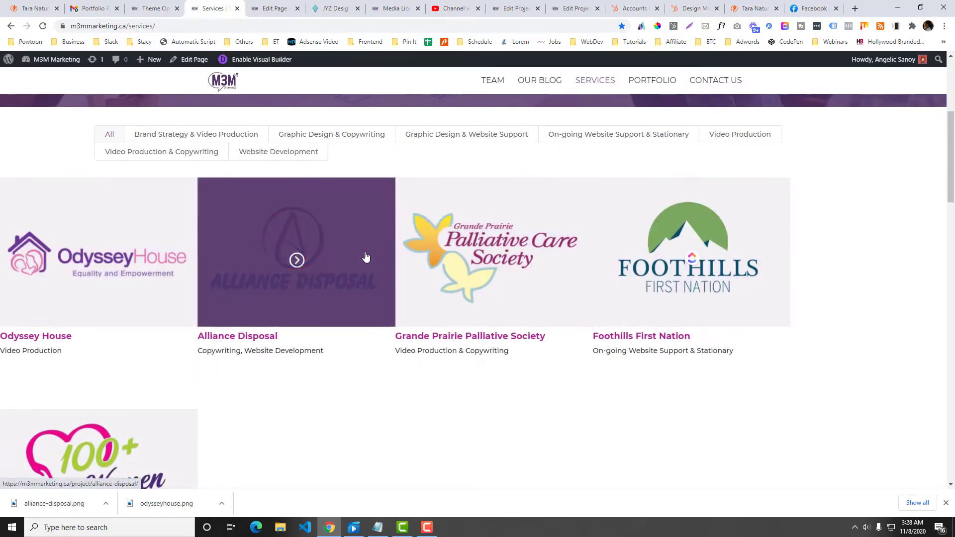
click(378, 527)
- Remove the indent before margin-bottom in the grid item rule in the CSS notes
scroll(323, 358, down, 2)
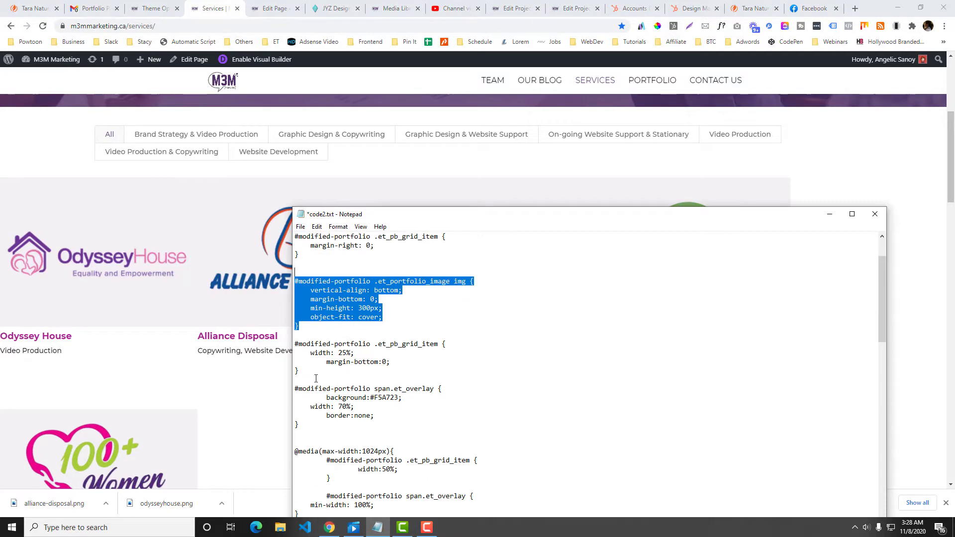
click(294, 347)
double_click(326, 362)
click(325, 362)
key(BackSpace)
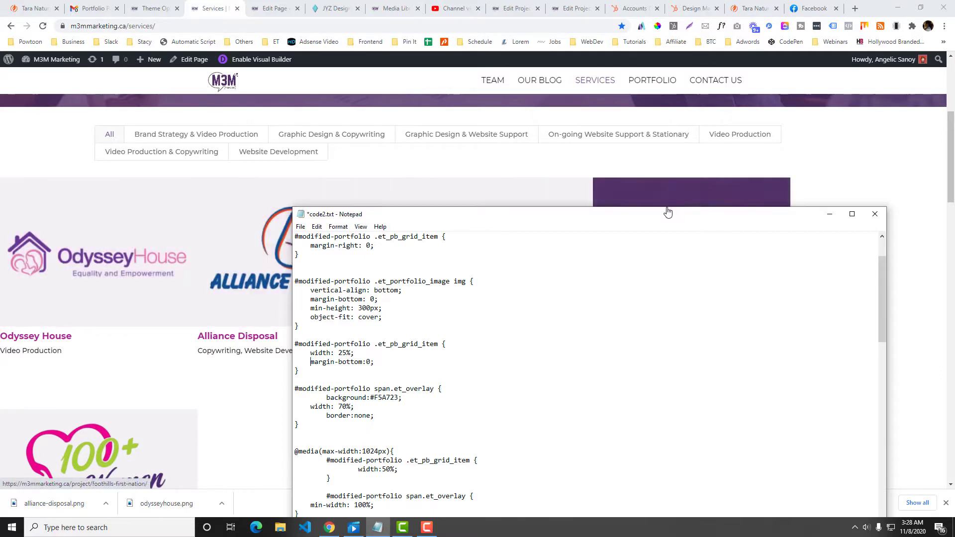
- Paste the .et_pb_grid_item width 25% rule after the image rule in Divi Custom CSS and save
drag(659, 219, 631, 296)
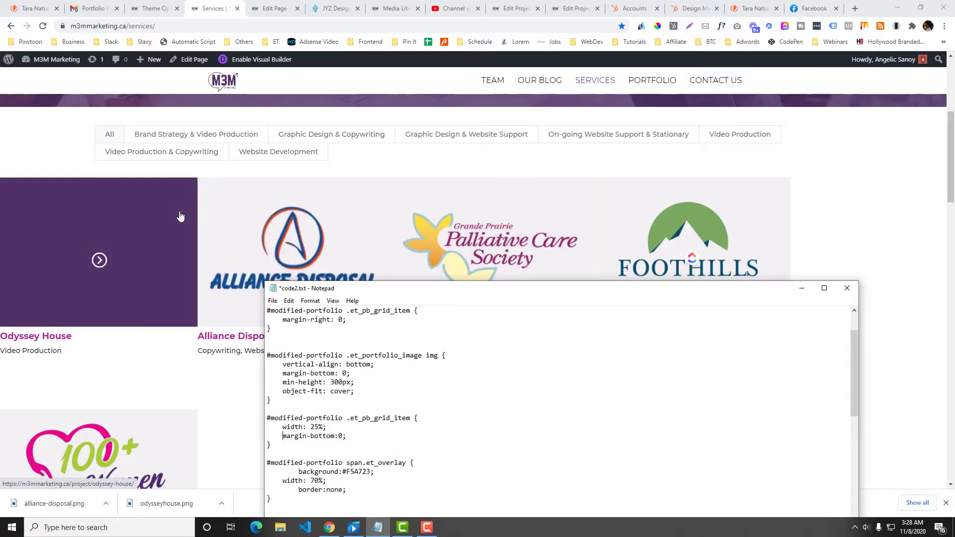
drag(272, 445, 264, 422)
key(ctrl+c)
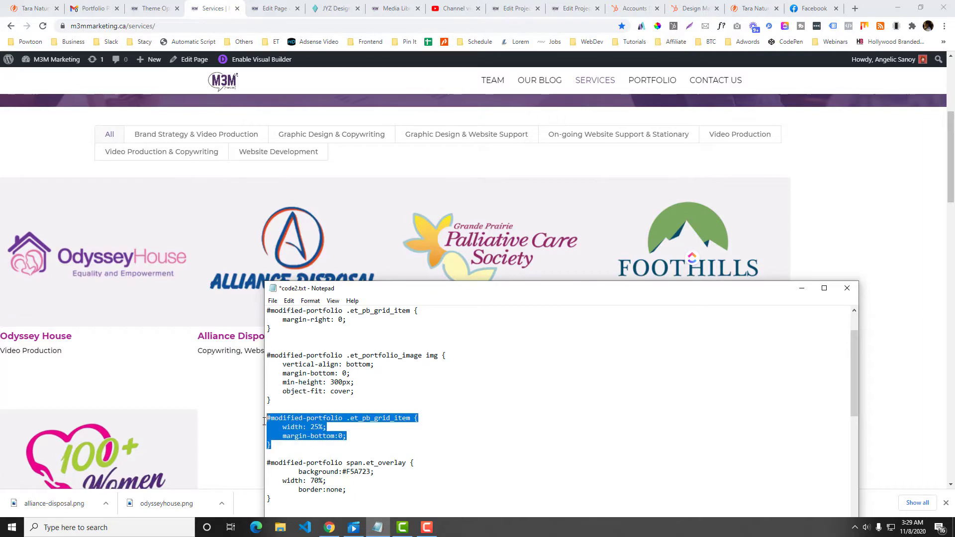
click(152, 8)
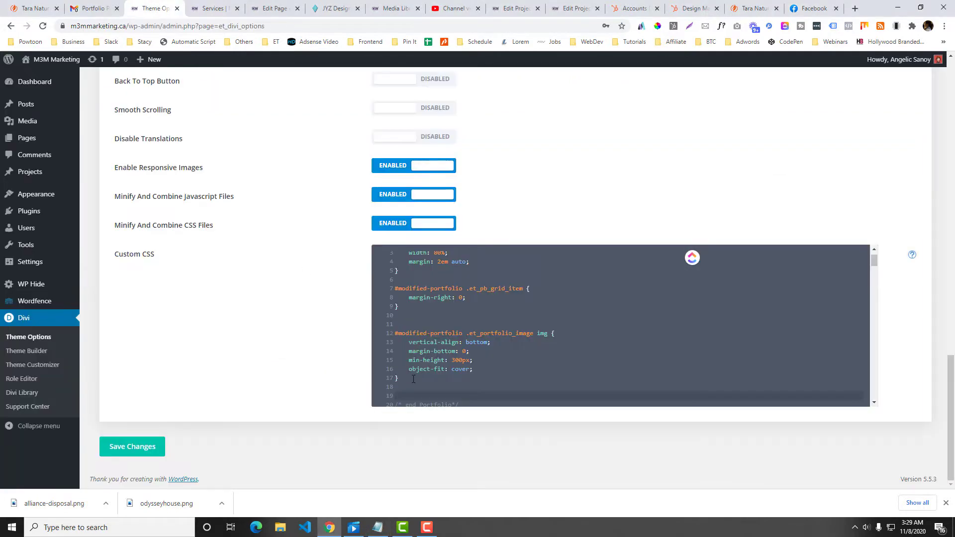
click(412, 380)
key(ctrl+v)
click(139, 459)
- Reload the Services page and compare its four-column portfolio with the JYZ Design portfolio
click(208, 10)
click(222, 26)
key(Return)
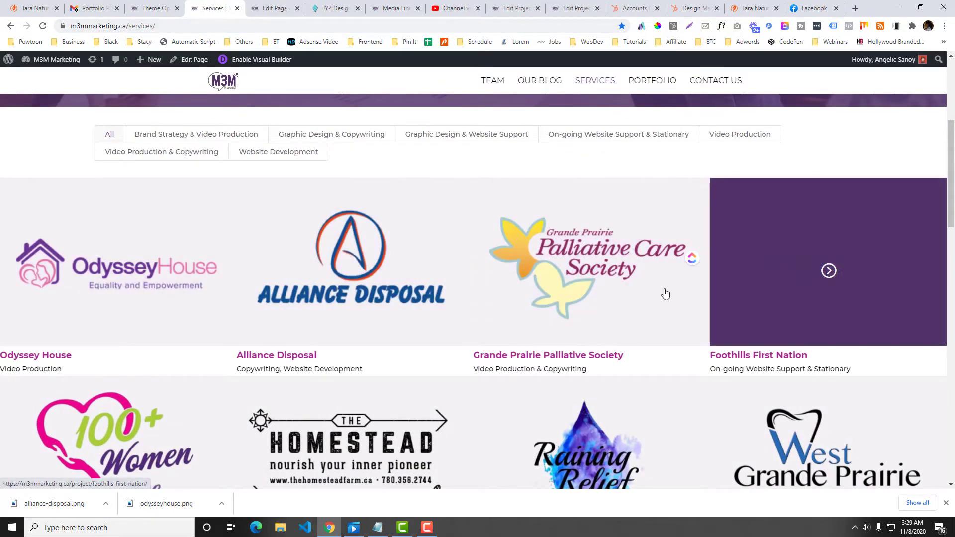
scroll(647, 279, down, 2)
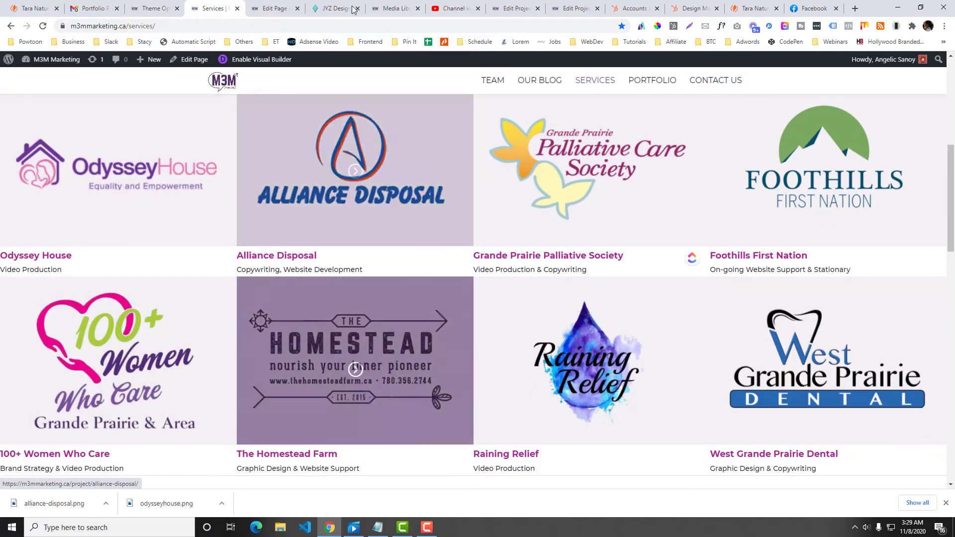
key(ctrl+Tab)
scroll(177, 339, down, 3)
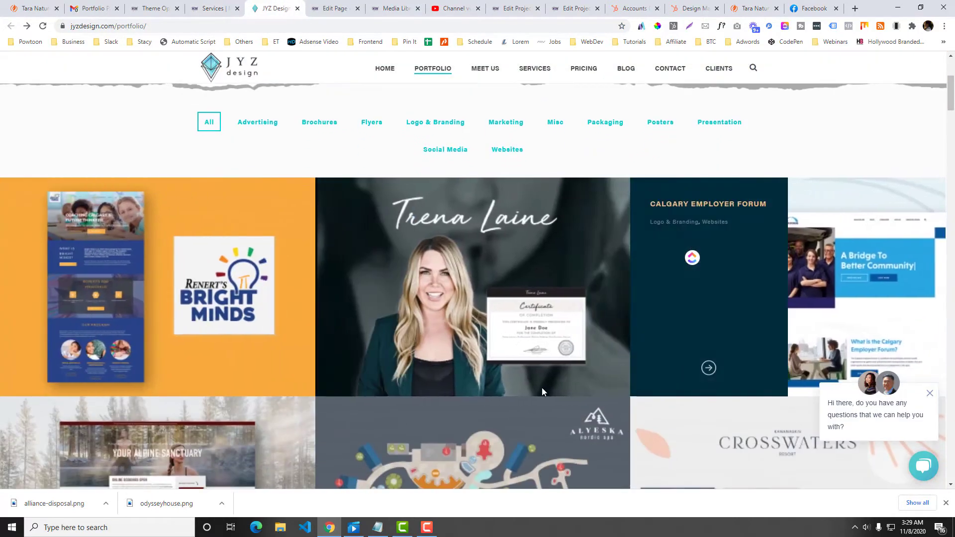
scroll(539, 389, down, 4)
key(ctrl+shift+Tab)
scroll(428, 345, up, 1)
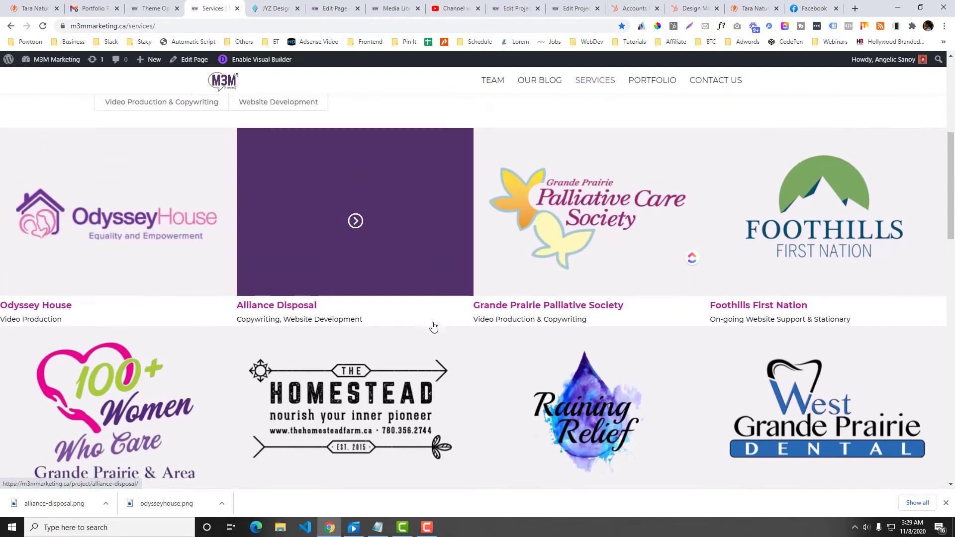
key(alt+Tab)
- Restore the background:#F5A723 line in code2.txt and indent it with two spaces
scroll(406, 401, down, 2)
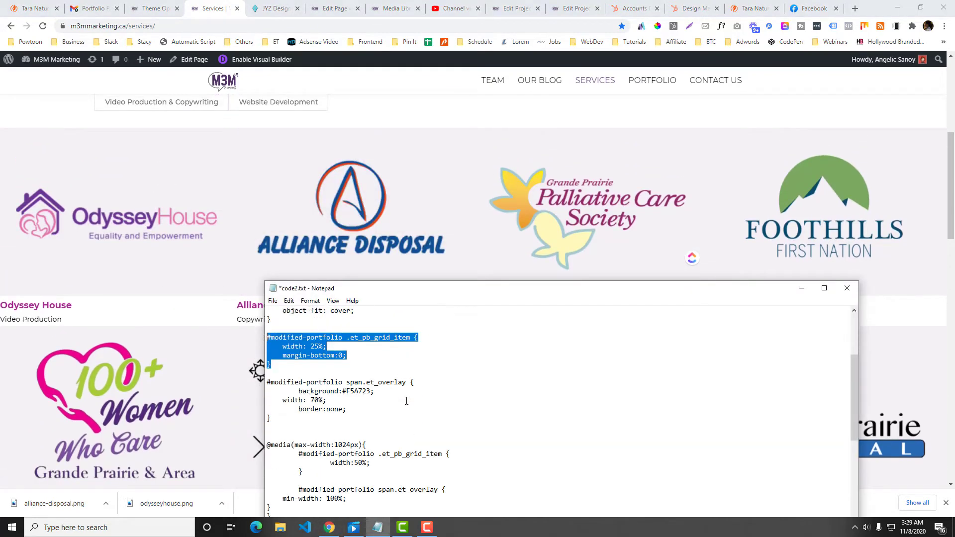
click(300, 391)
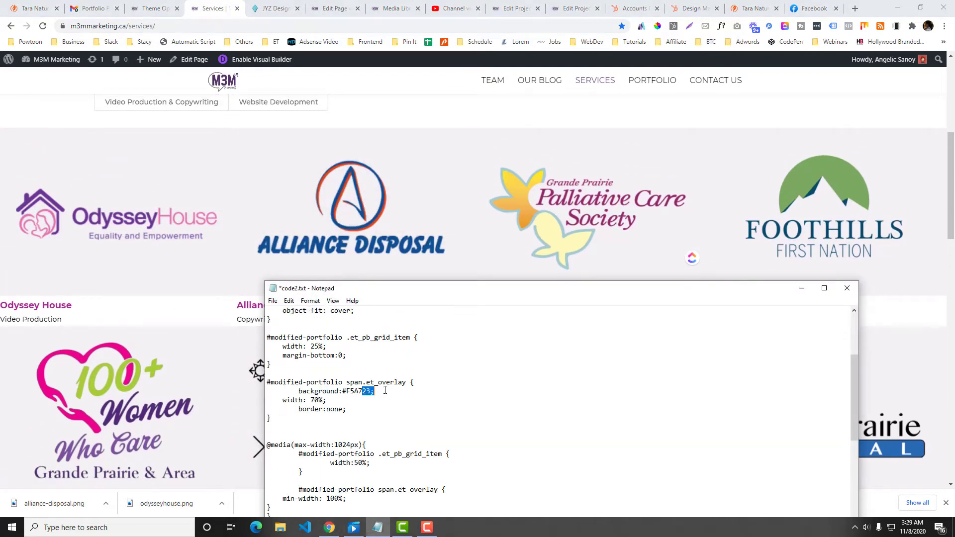
drag(404, 393, 267, 392)
key(BackSpace)
key(ctrl+z)
key(BackSpace)
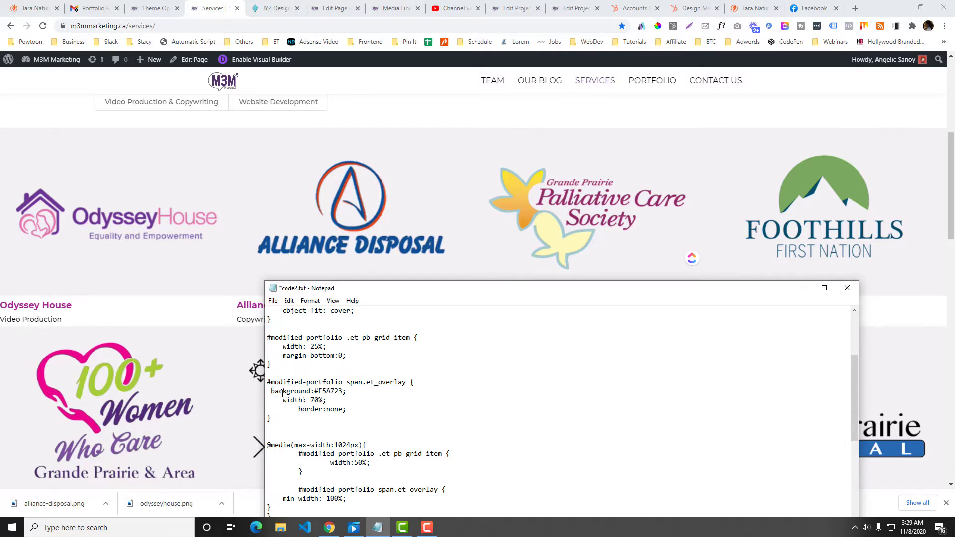
- Select the whole span.et_overlay rule to check it, then review the rest of the notes
drag(267, 382, 414, 382)
click(267, 382)
drag(267, 382, 271, 418)
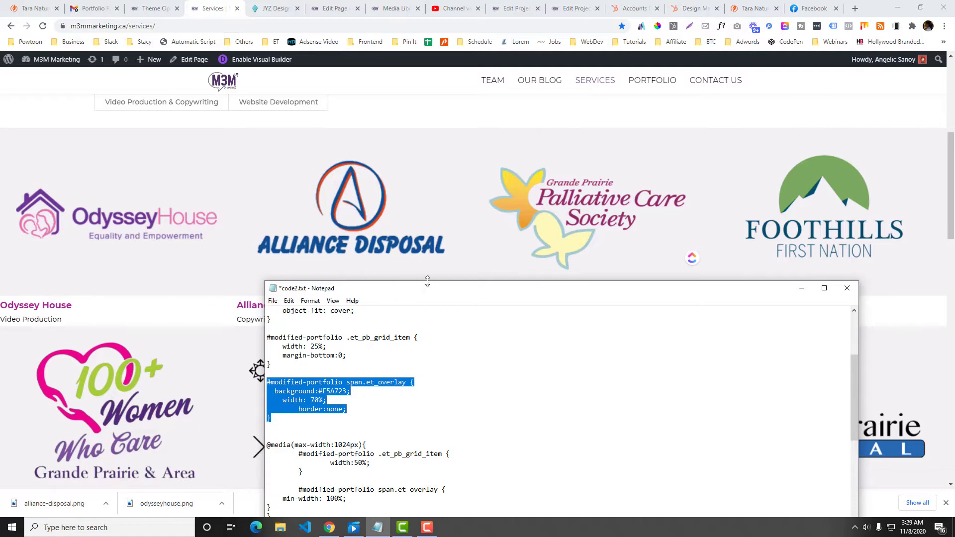
click(287, 427)
scroll(287, 428, down, 3)
scroll(289, 426, down, 4)
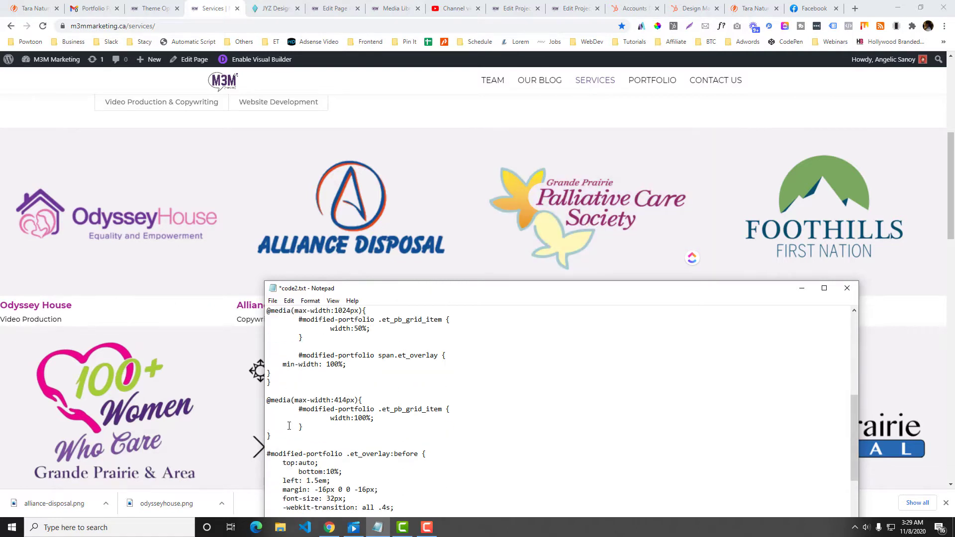
scroll(289, 426, up, 5)
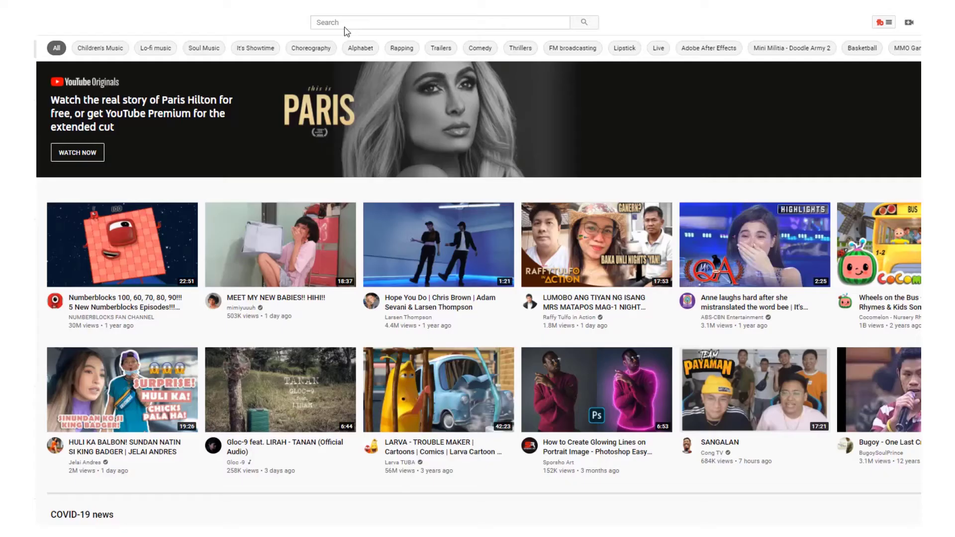
- Search YouTube for 'bookwormhead'
click(347, 26)
text(bookwormhead)
key(Return)
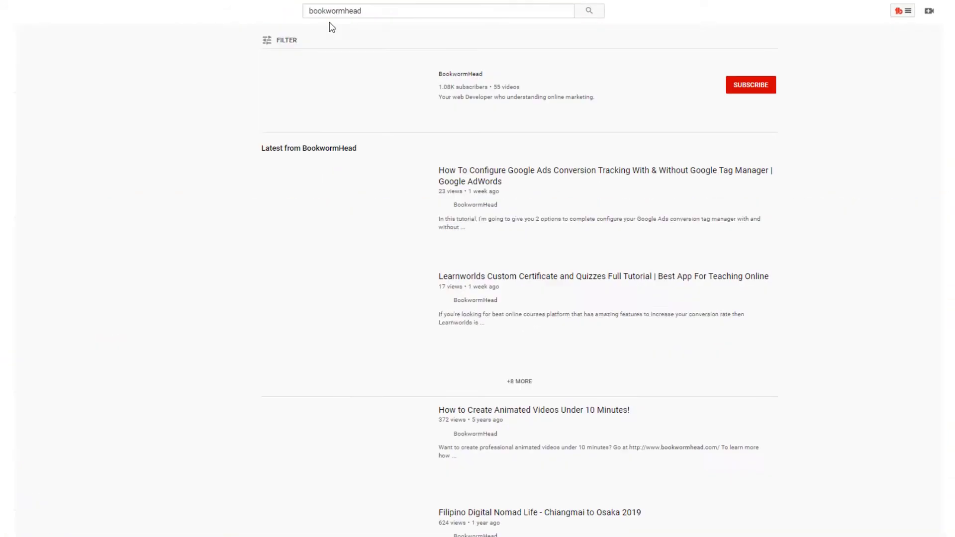
- Subscribe to BookwormHead, like its video, and turn on notifications for all uploads
click(667, 63)
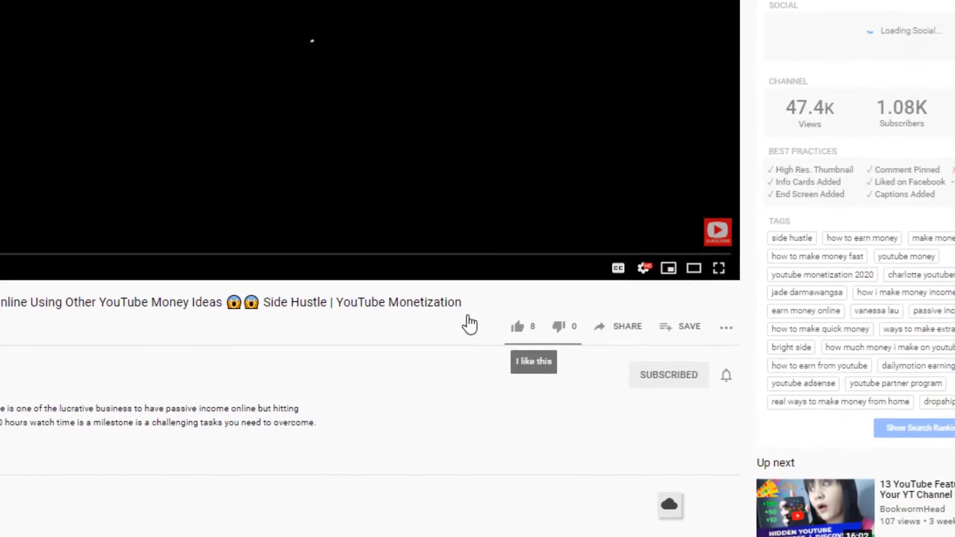
click(517, 325)
click(728, 374)
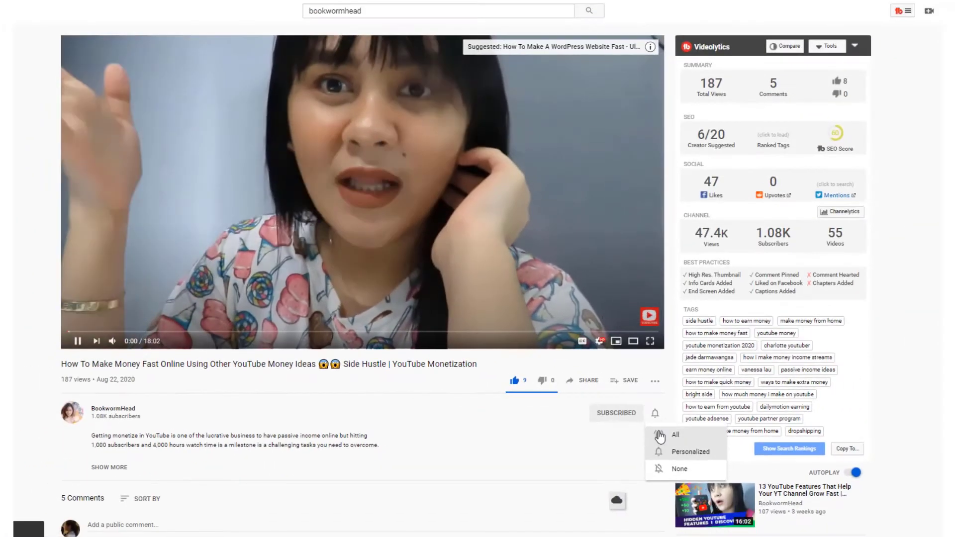
click(661, 437)
scroll(485, 434, down, 2)
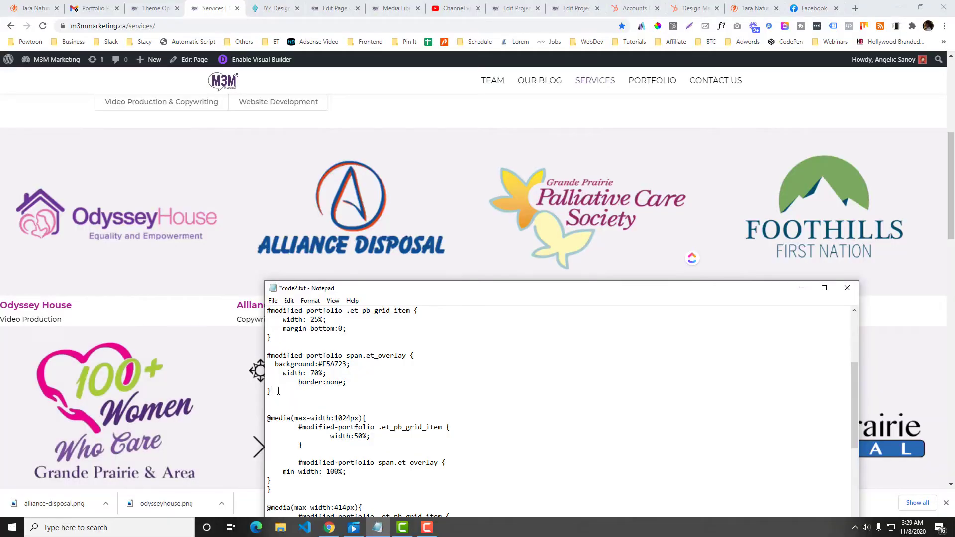
- Paste the span.et_overlay rule below the grid item rule in Custom CSS, save, and reload Services
shift+click(266, 357)
key(ctrl+c)
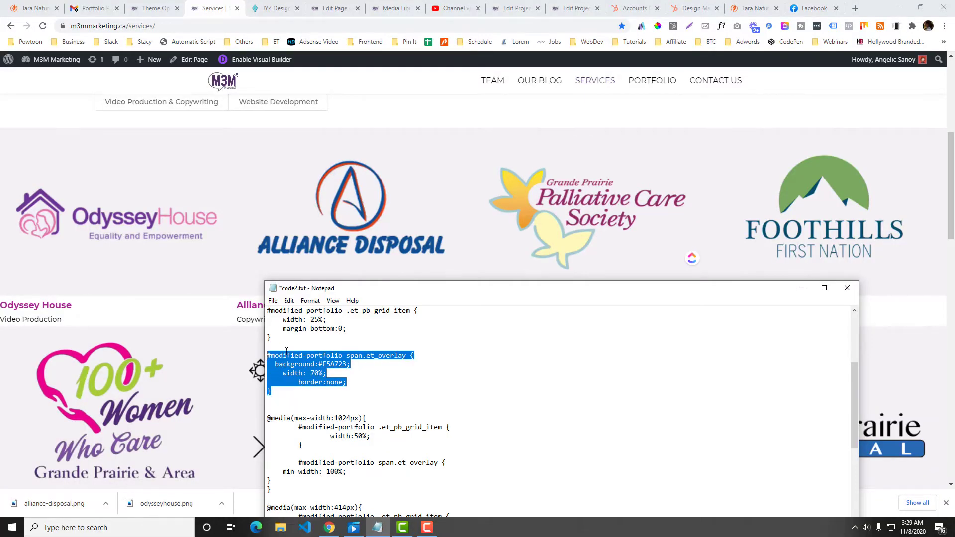
click(154, 8)
click(474, 270)
scroll(422, 321, down, 5)
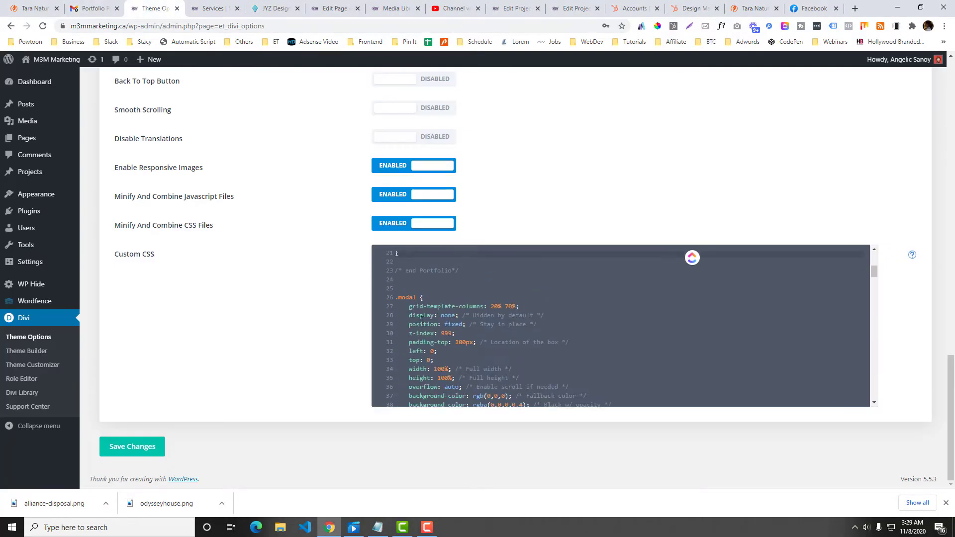
scroll(422, 321, up, 2)
key(Return)
key(Return)
key(ctrl+v)
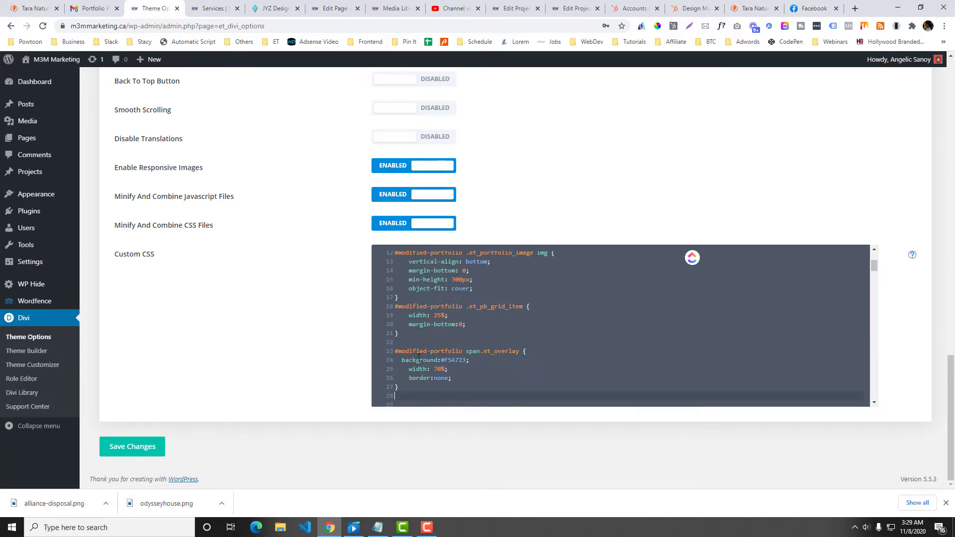
click(142, 457)
click(214, 8)
click(201, 26)
key(Return)
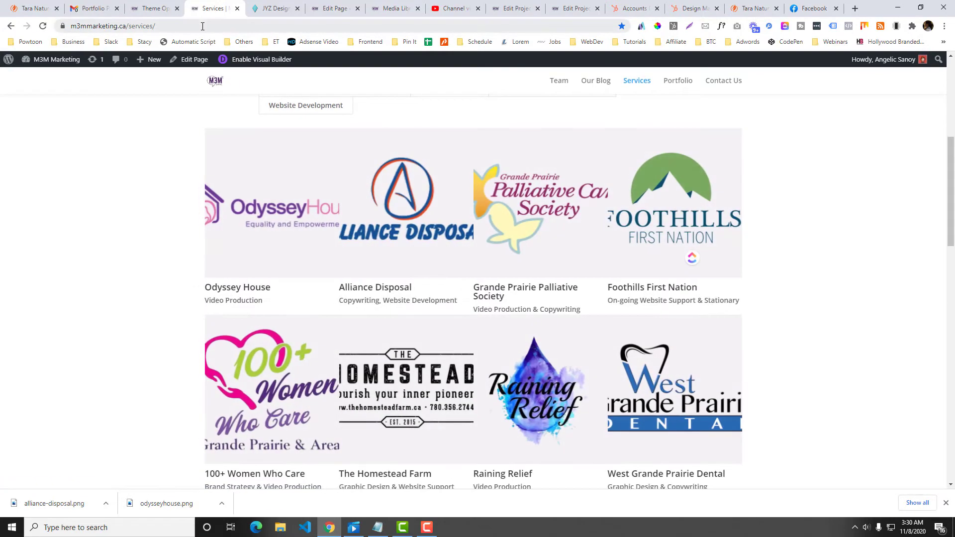
- Delete the background colour line from the overlay rule, save, and reload Services
click(152, 8)
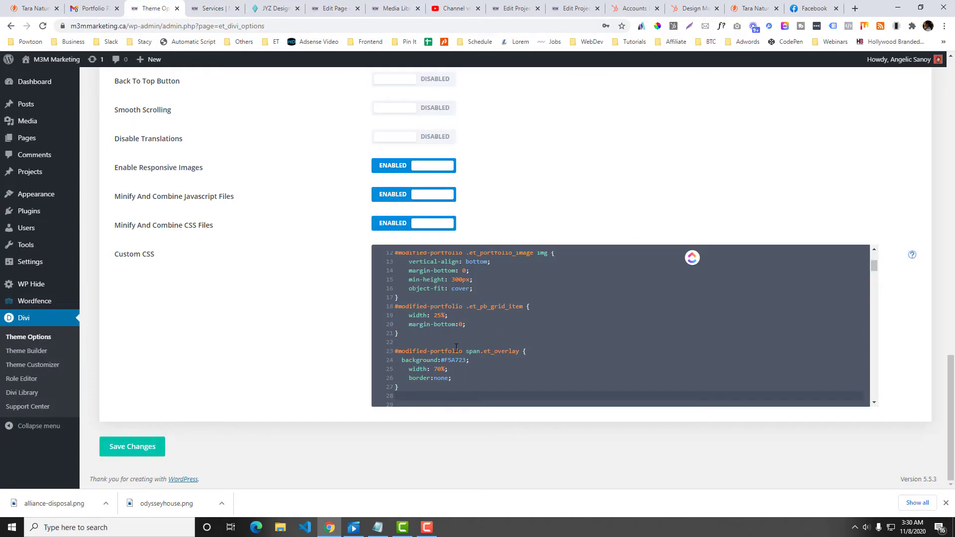
click(410, 364)
key(Home)
key(shift+End)
key(BackSpace)
key(BackSpace)
key(BackSpace)
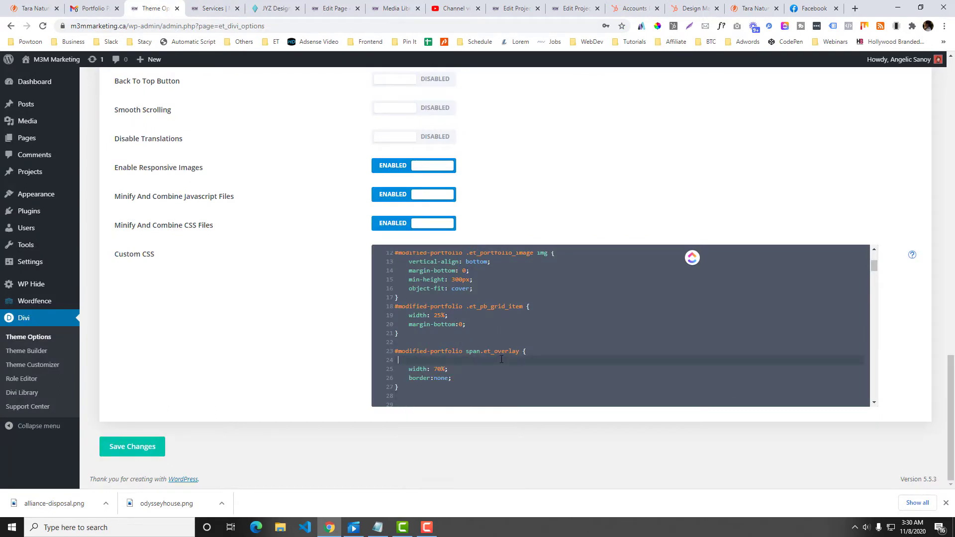
click(132, 446)
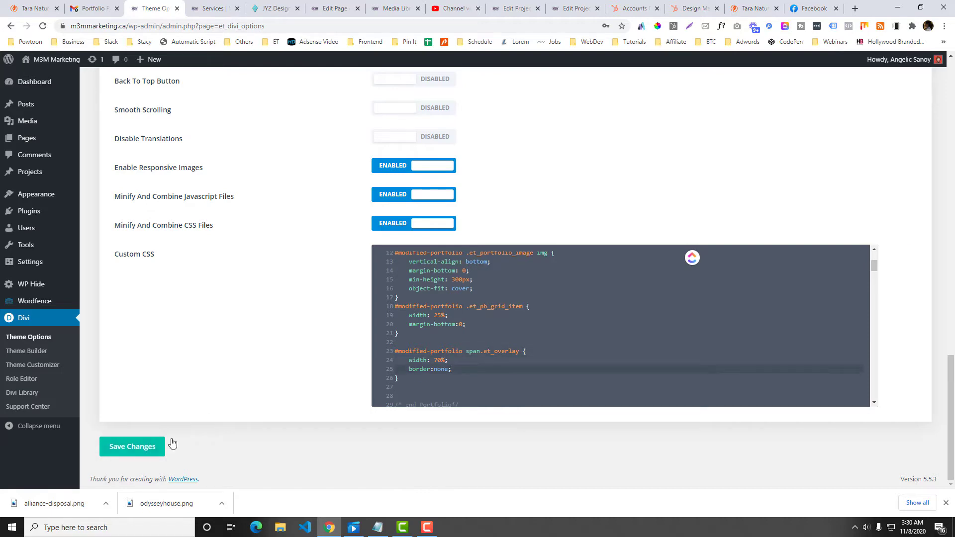
click(236, 5)
click(232, 26)
key(Return)
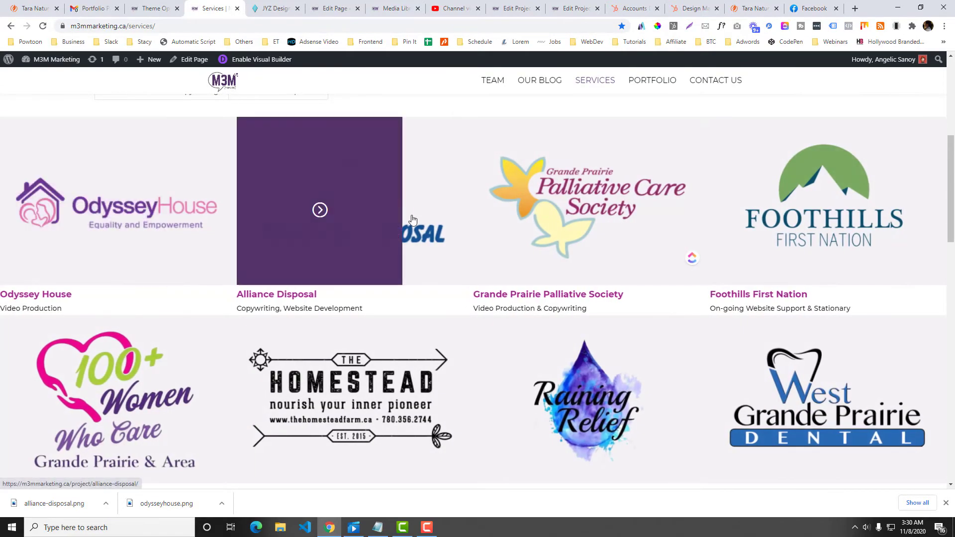
- Save the custom CSS without the overlay rule and check the Services page
key(ctrl+shift+Tab)
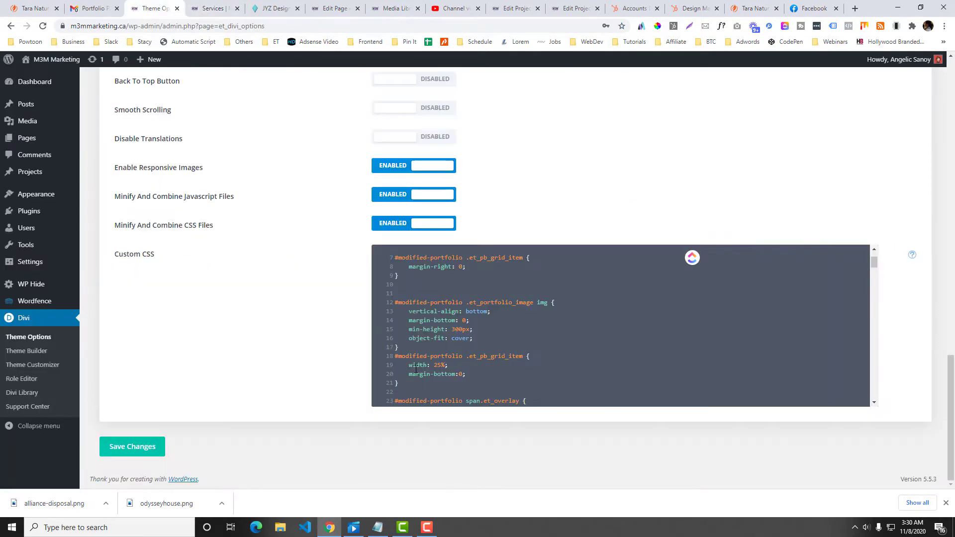
scroll(438, 361, down, 2)
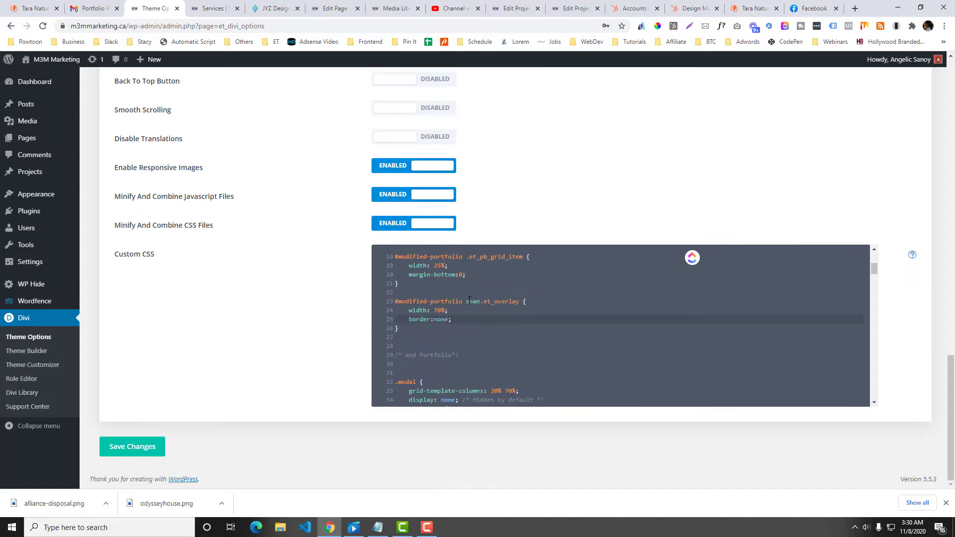
click(155, 449)
key(ctrl+Tab)
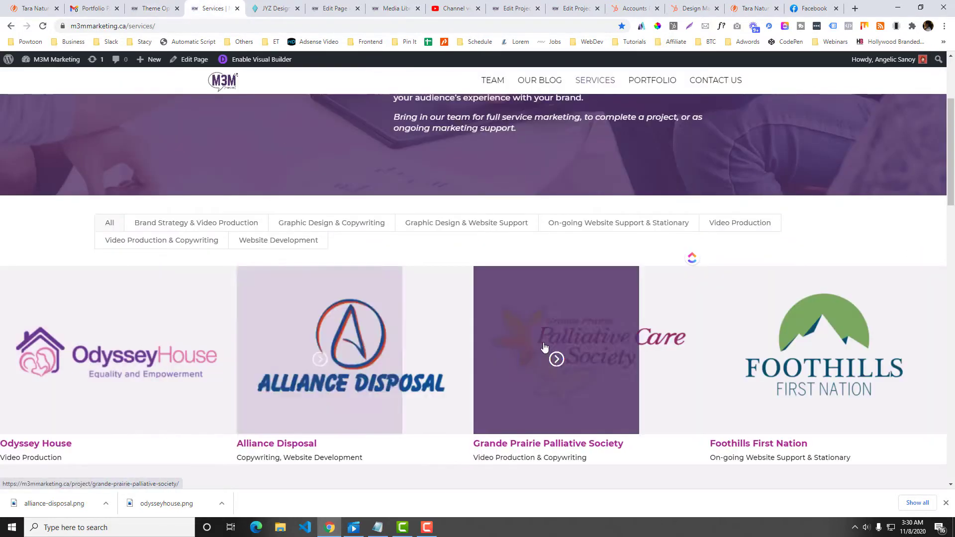
- Toggle a comment marker on the width line, save, and reload Services
key(ctrl+shift+Tab)
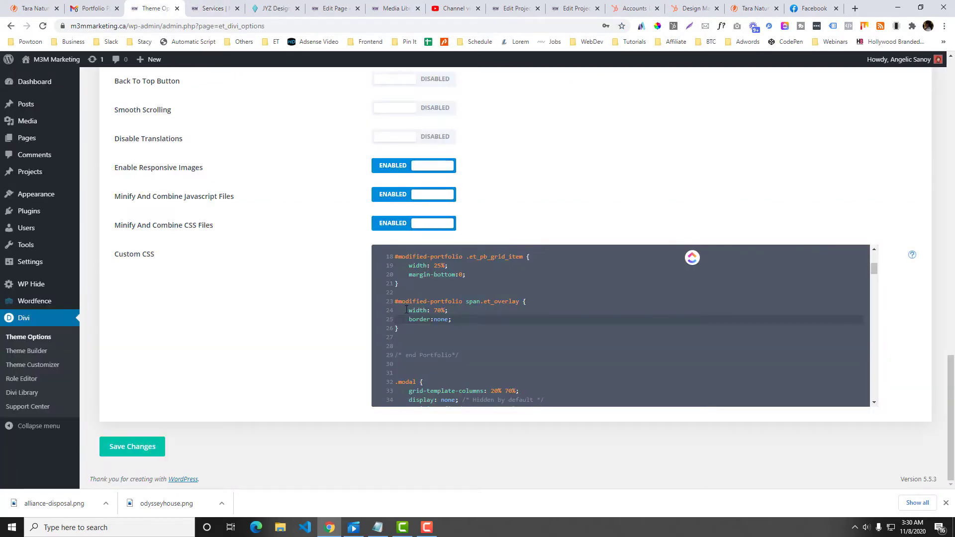
click(436, 310)
text(//)
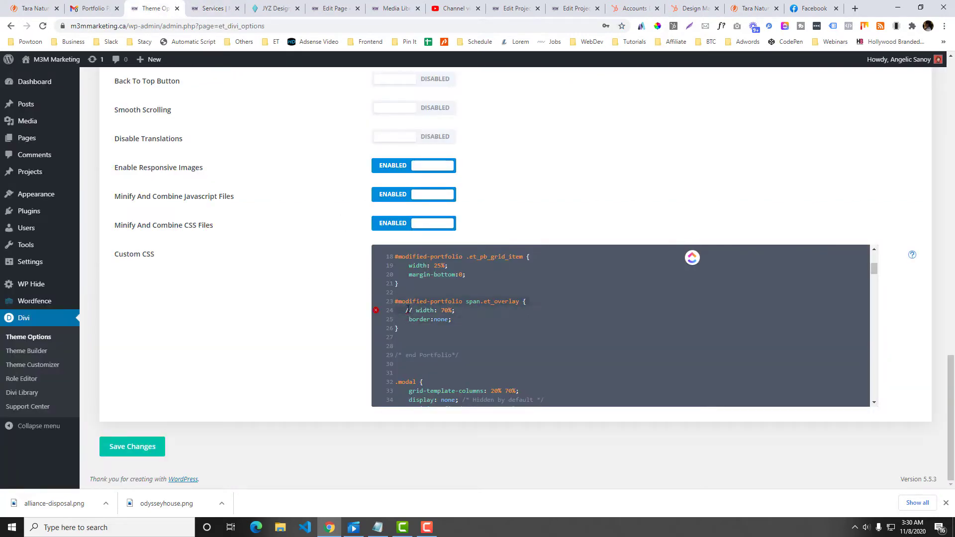
key(BackSpace)
key(BackSpace)
key(BackSpace)
key(BackSpace)
key(BackSpace)
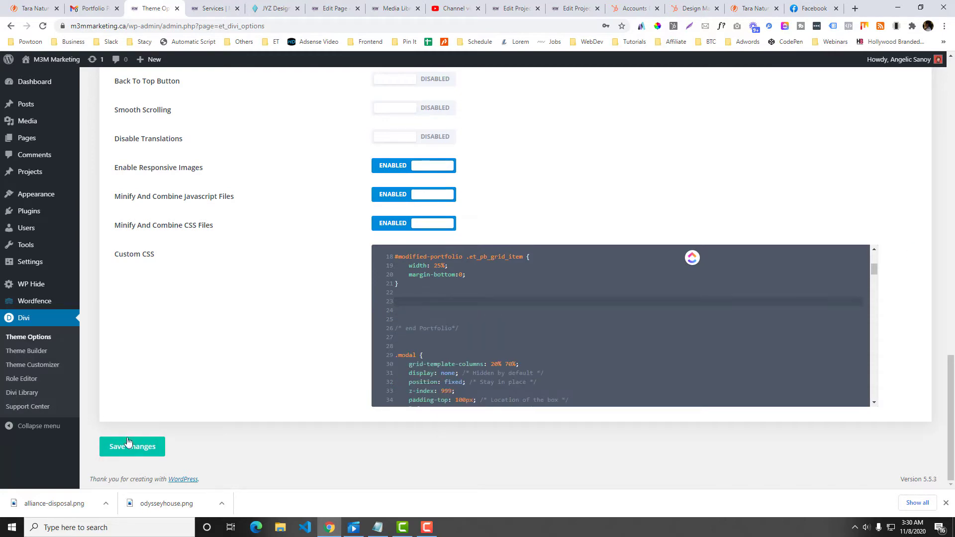
click(131, 442)
click(227, 7)
click(227, 24)
key(Return)
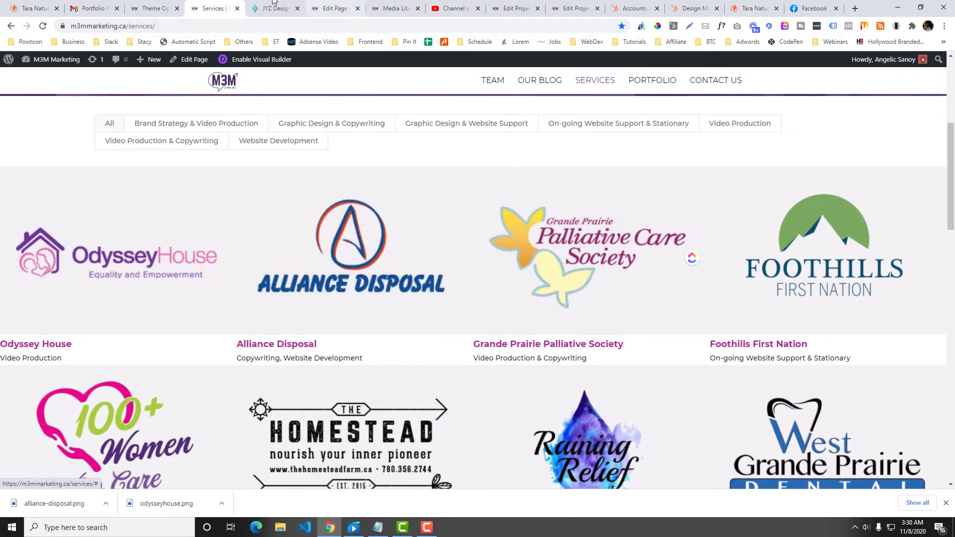
- Compare the Services portfolio with the JYZ Design portfolio
click(275, 8)
scroll(286, 256, up, 4)
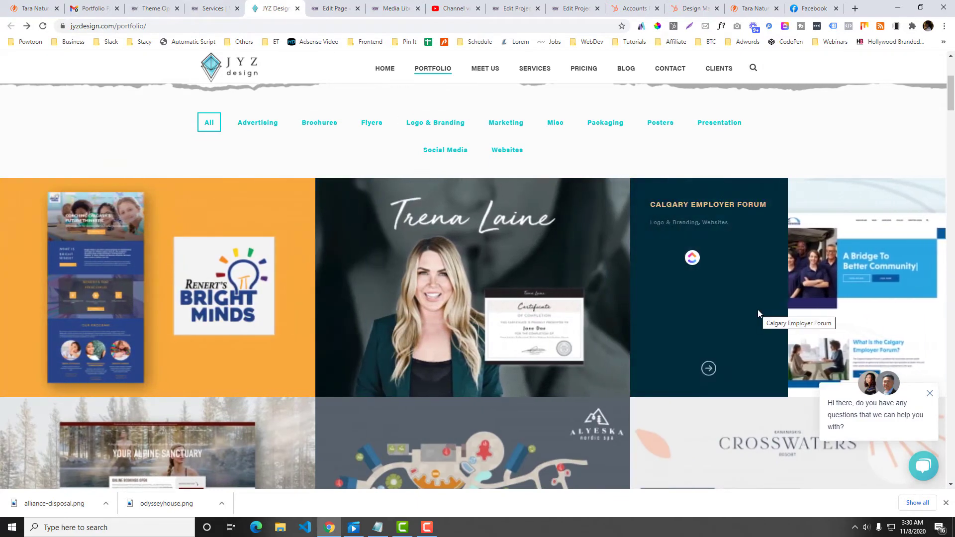
key(ctrl+shift+Tab)
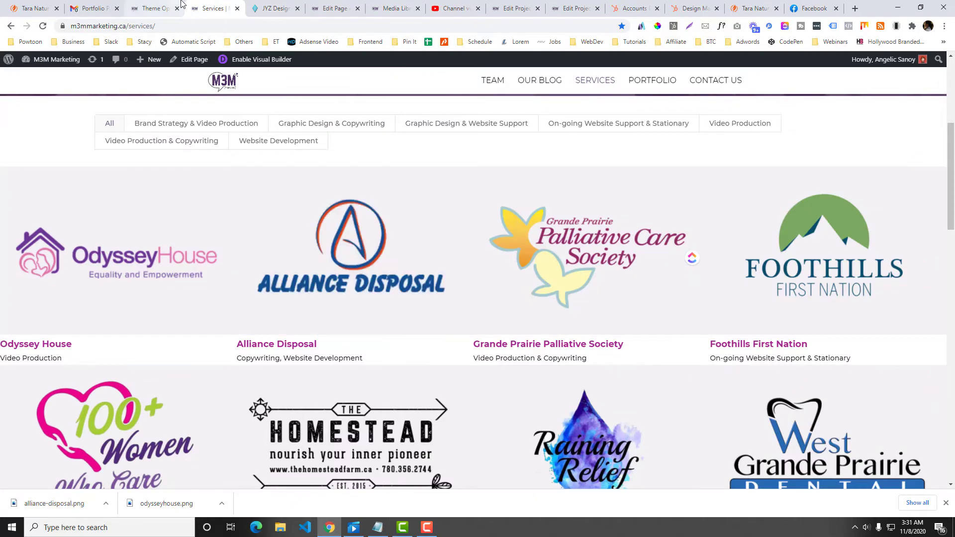
- Paste the 70%-wide borderless overlay rule back, fix the border indent, save, and reload Services
key(ctrl+shift+Tab)
text(#modified-portfolio span.et_overlay {   width: 70%;     border:none; })
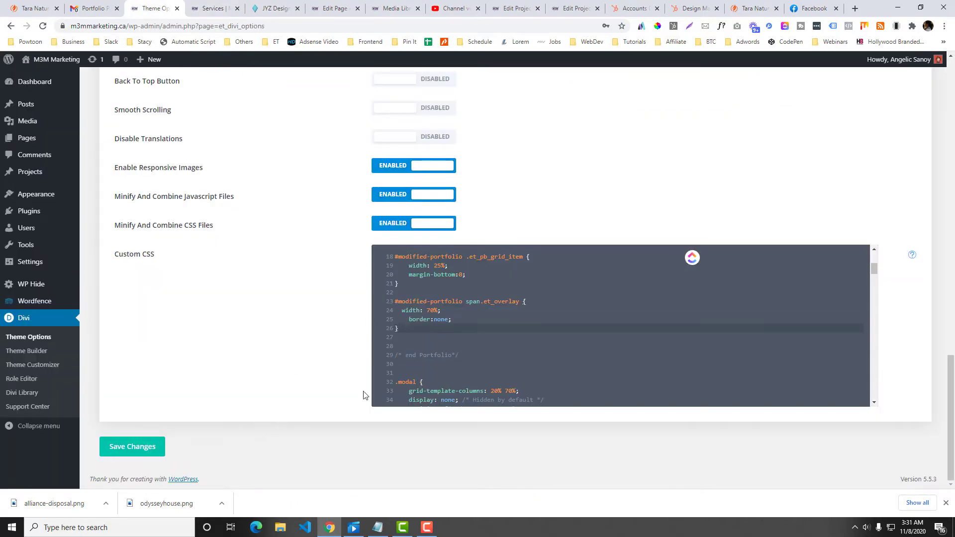
click(409, 319)
key(BackSpace)
key(BackSpace)
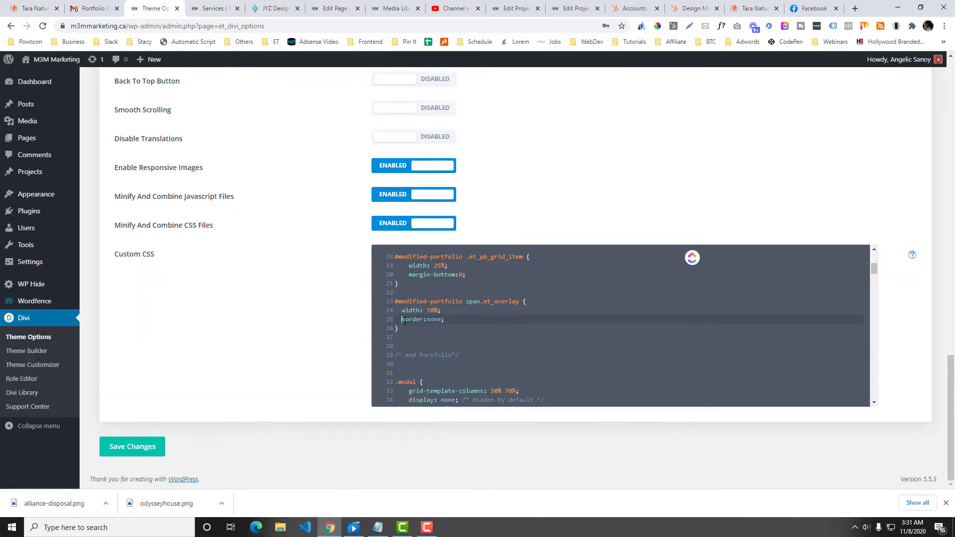
click(118, 461)
click(204, 8)
key(F5)
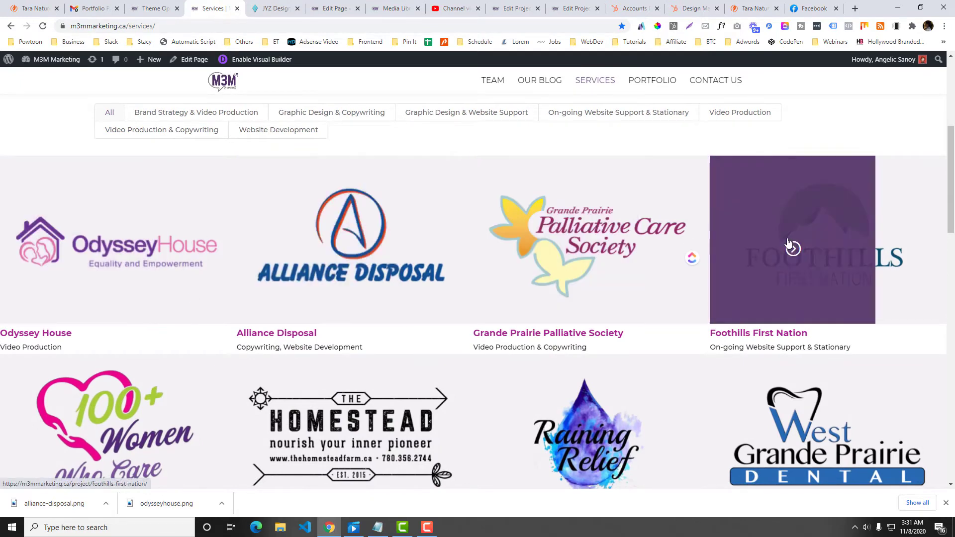
- Fix the indentation of the bottom:10% and z-index:999 lines in code2.txt
scroll(772, 304, down, 2)
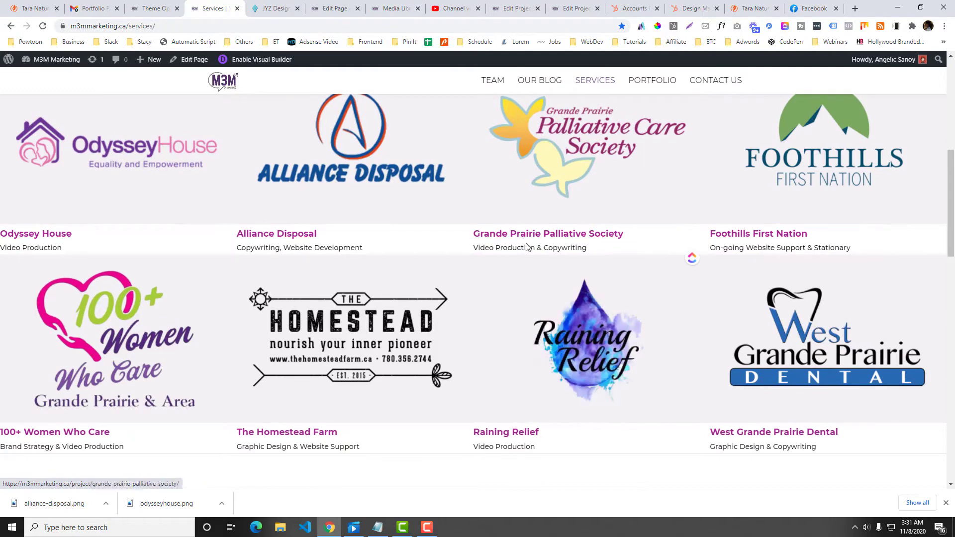
click(378, 528)
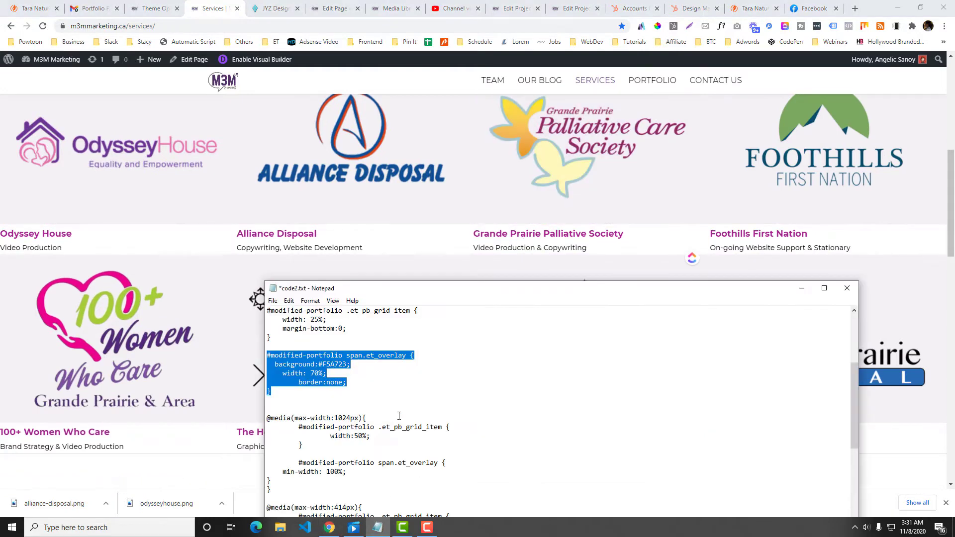
scroll(399, 415, down, 2)
scroll(399, 416, down, 4)
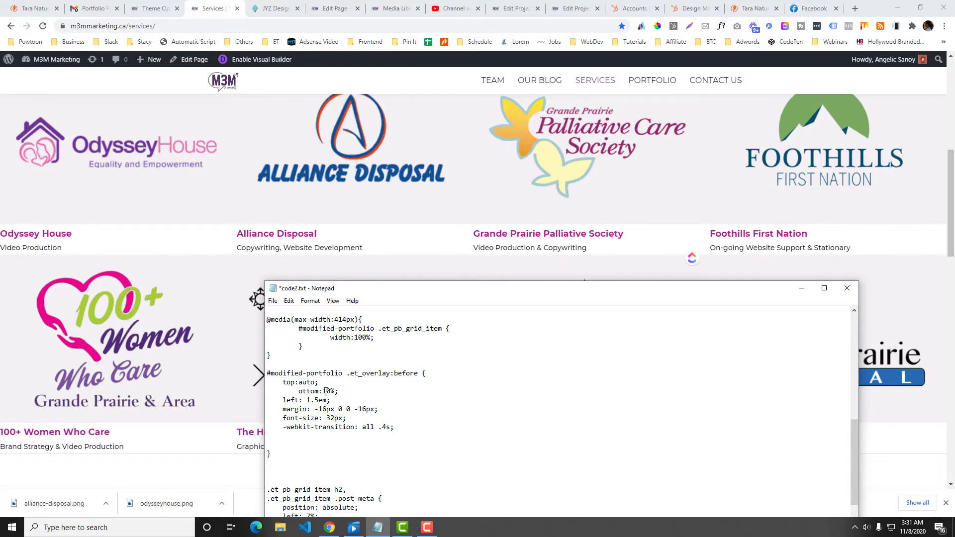
key(BackSpace)
key(Tab)
scroll(309, 392, down, 5)
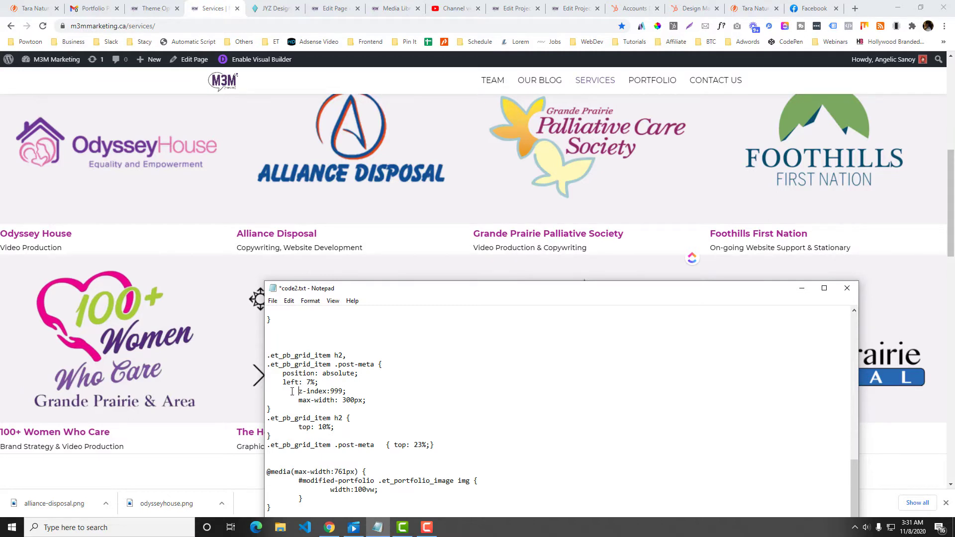
click(292, 391)
key(BackSpace)
key(BackSpace)
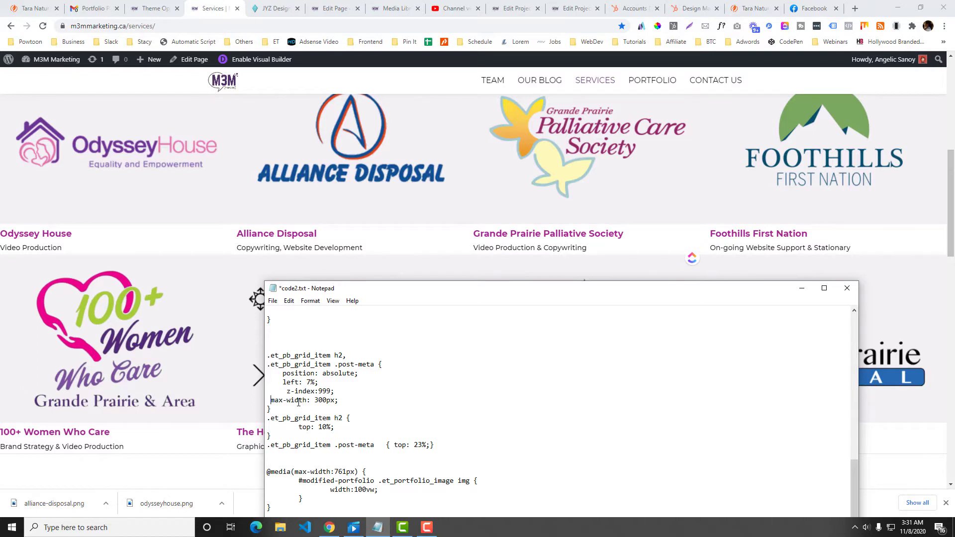
- Put top: 23% and the closing brace on their own lines, then cut the title/post-meta block
scroll(298, 412, down, 1)
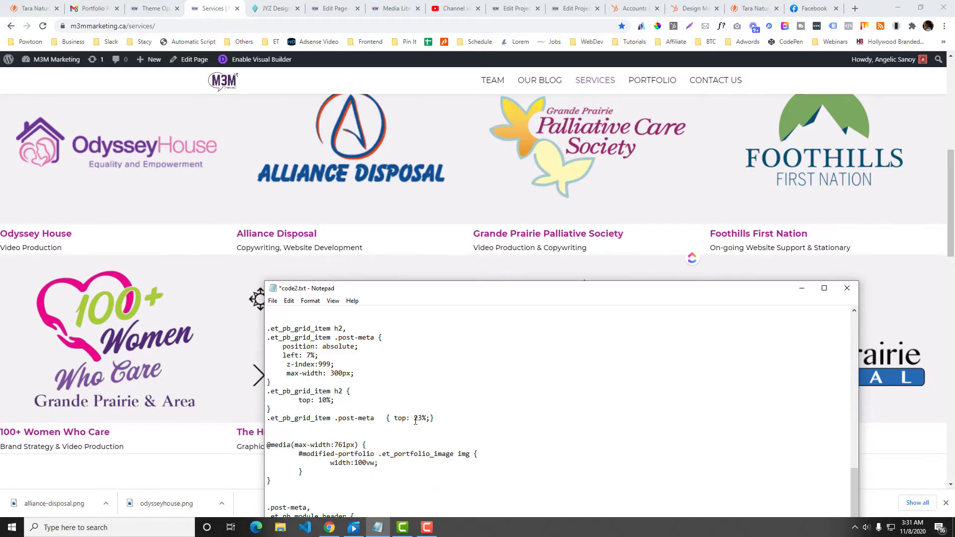
click(395, 418)
key(Return)
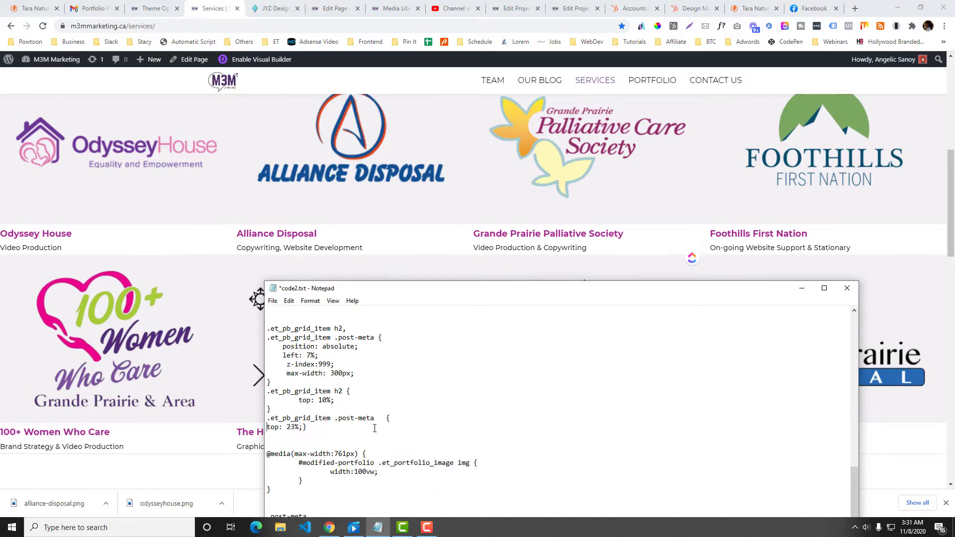
click(304, 427)
key(Return)
drag(271, 437, 268, 326)
scroll(333, 347, up, 3)
key(BackSpace)
- Paste the title and post-meta rules after the overlay rule in Divi Custom CSS
click(150, 8)
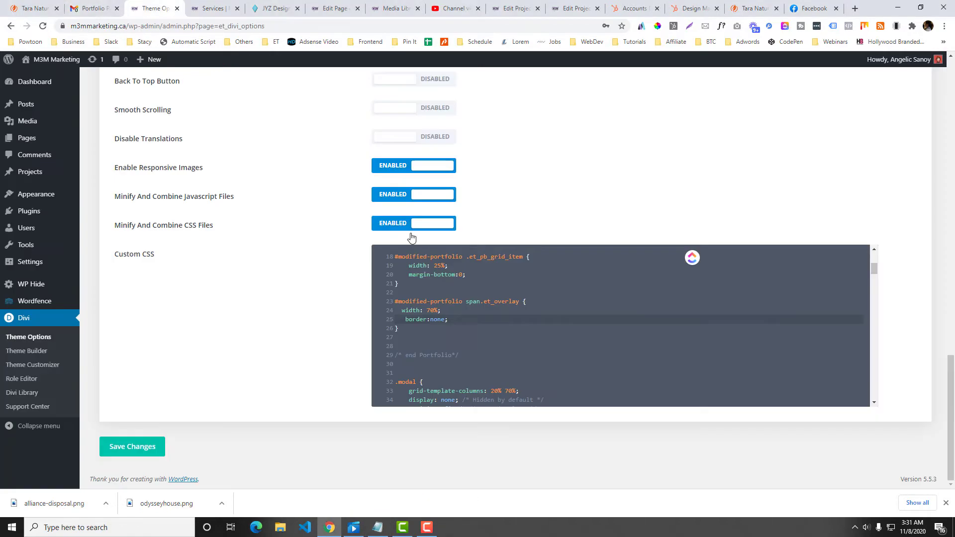
scroll(427, 298, down, 3)
click(427, 288)
key(Down)
key(ctrl+v)
scroll(438, 323, up, 3)
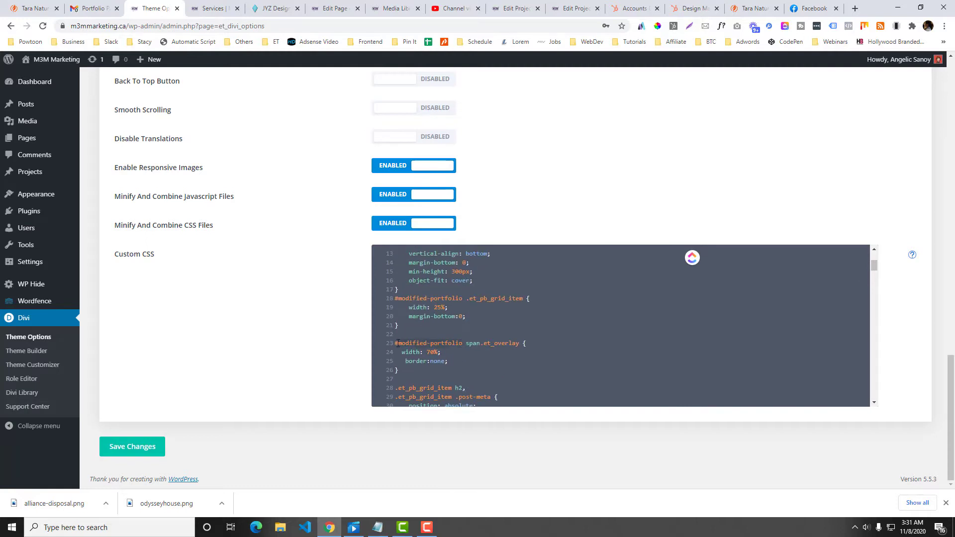
scroll(406, 363, down, 2)
- Prefix the four title and post-meta selectors with #modified-portfolio
click(396, 338)
text(#modified-portfolio)
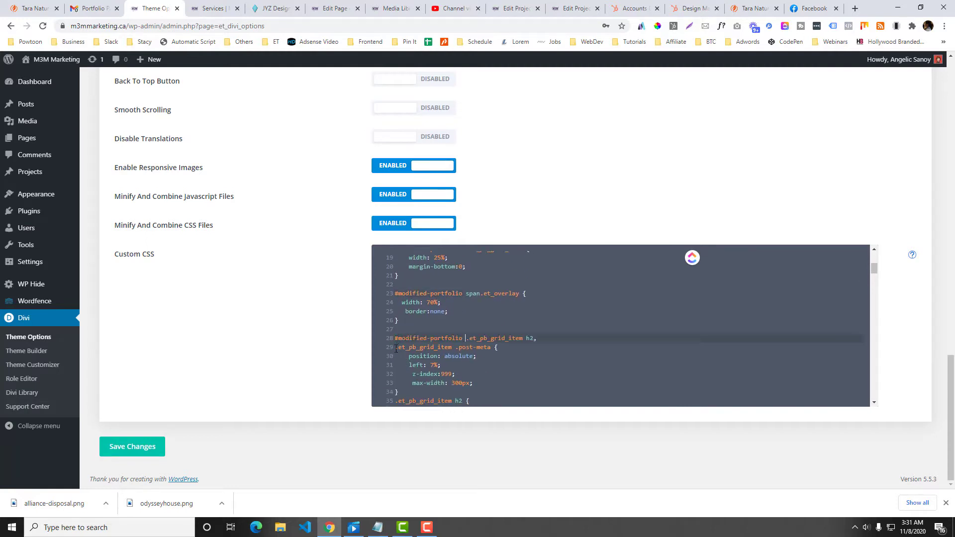
click(402, 349)
text(#modified-portfolio)
scroll(397, 356, down, 2)
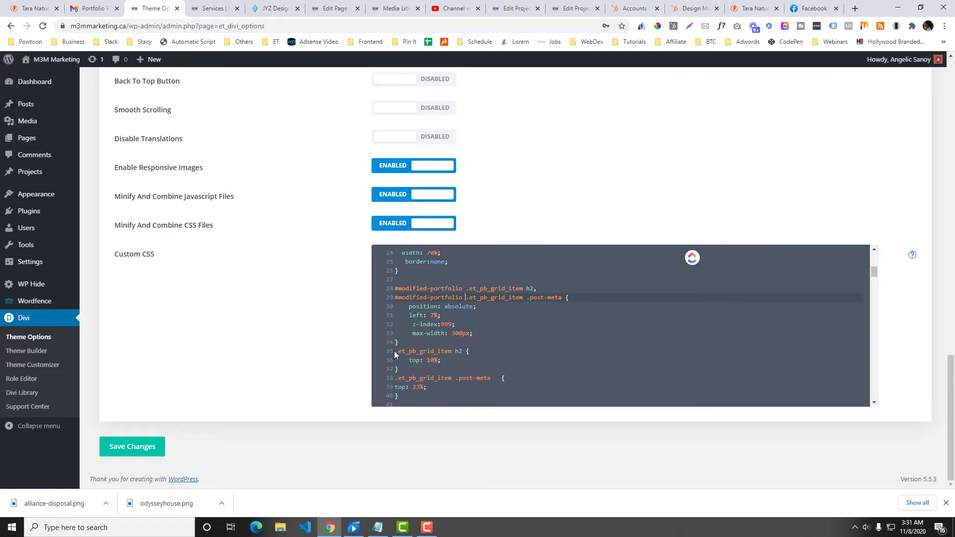
click(396, 351)
text(#modified-portfolio)
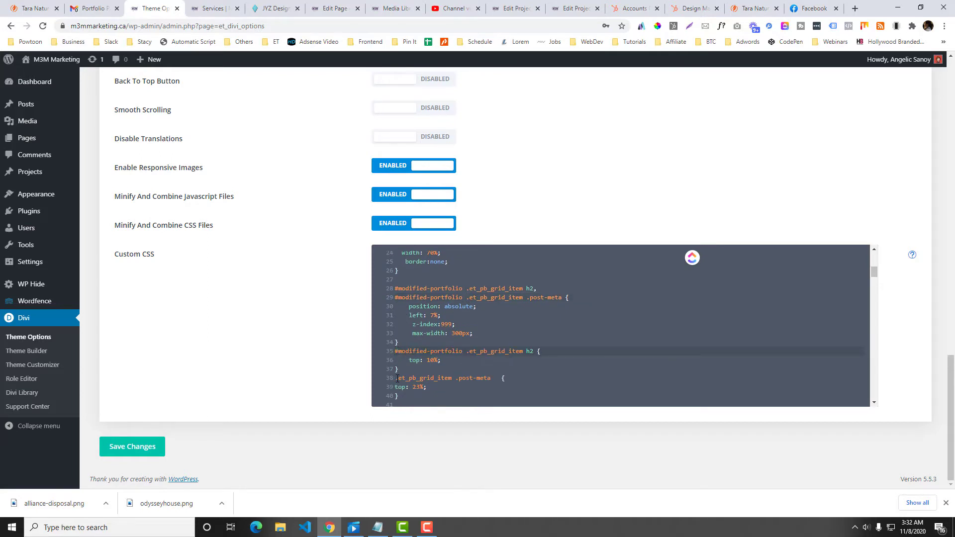
click(396, 378)
text(#modified-portfolio)
scroll(403, 348, down, 4)
- Save the custom CSS and reload Services to see titles and categories positioned over the logos
click(155, 446)
click(218, 8)
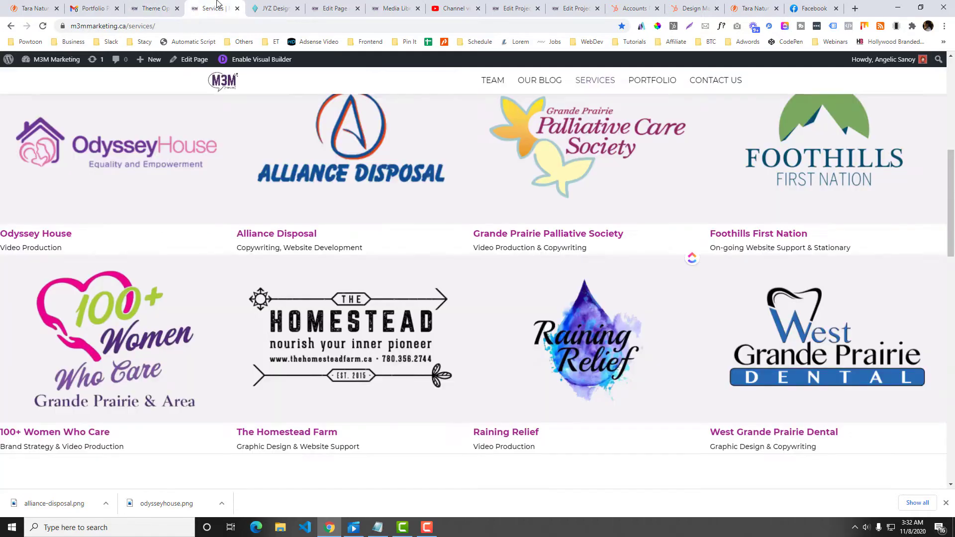
click(210, 29)
key(Return)
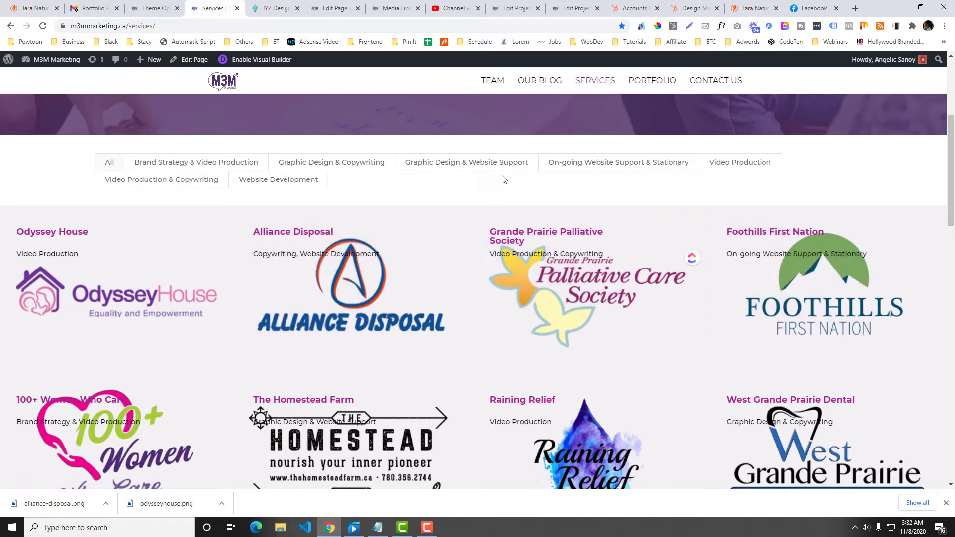
scroll(489, 199, down, 2)
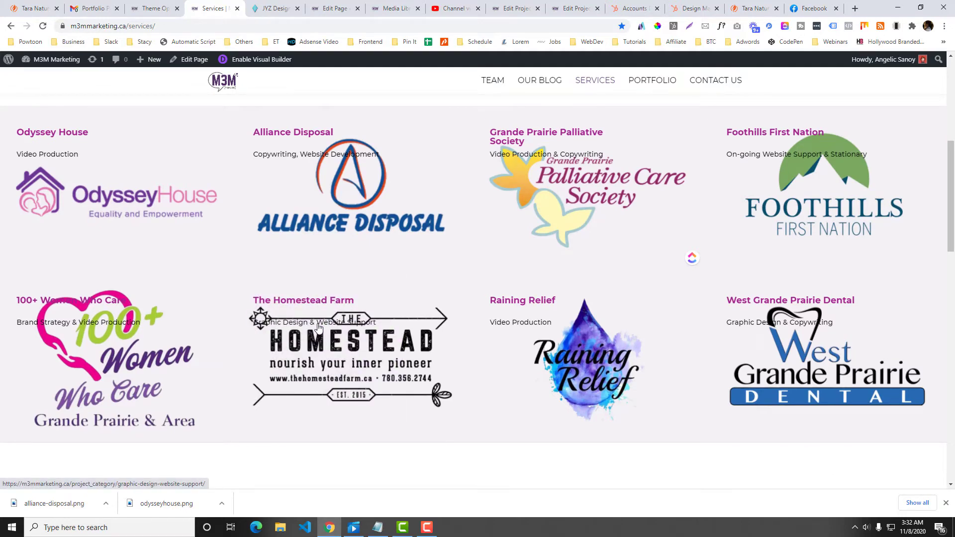
scroll(366, 239, up, 1)
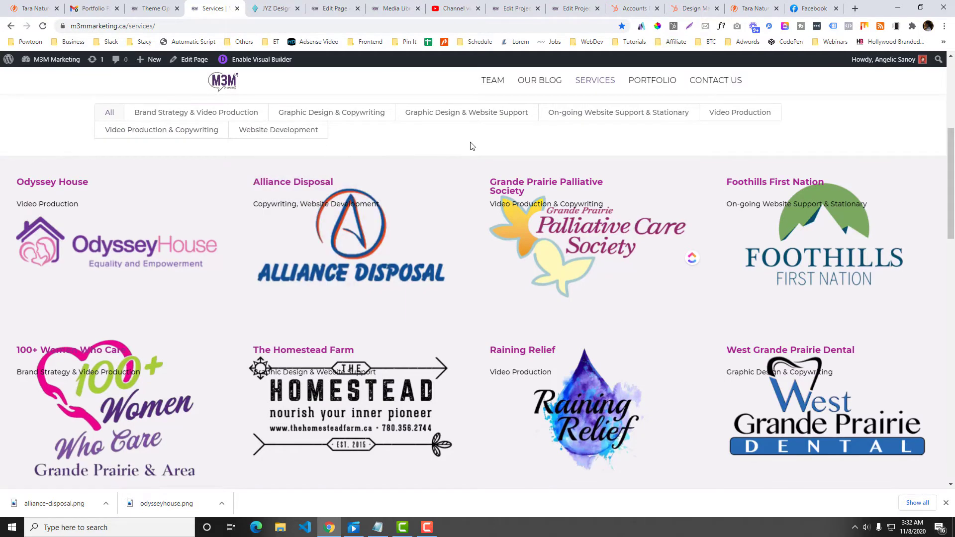
scroll(471, 142, up, 2)
scroll(471, 141, down, 2)
- Delete the blank lines above the 761px media rule in the code2.txt notes
key(ctrl+Page_Up)
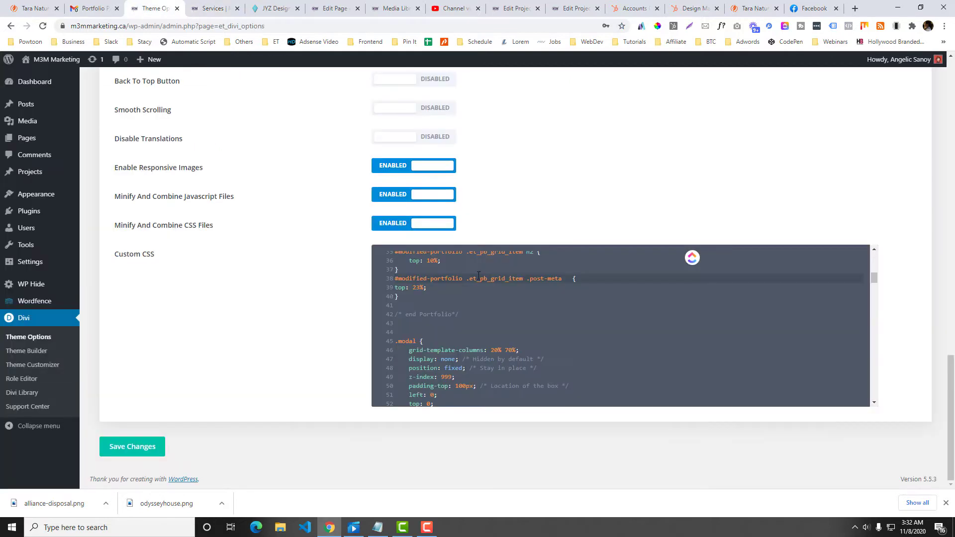
scroll(491, 329, down, 2)
scroll(491, 329, up, 4)
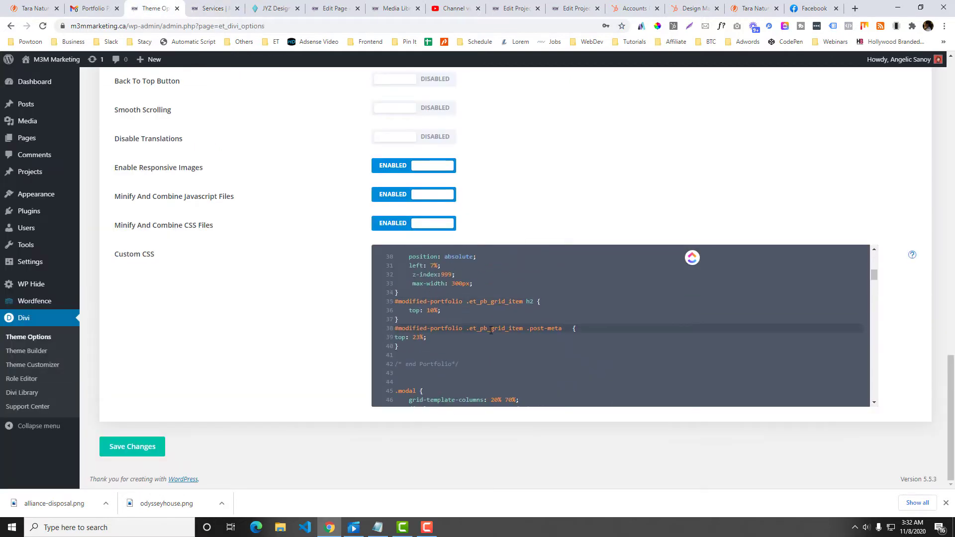
scroll(522, 321, up, 1)
click(573, 297)
click(378, 527)
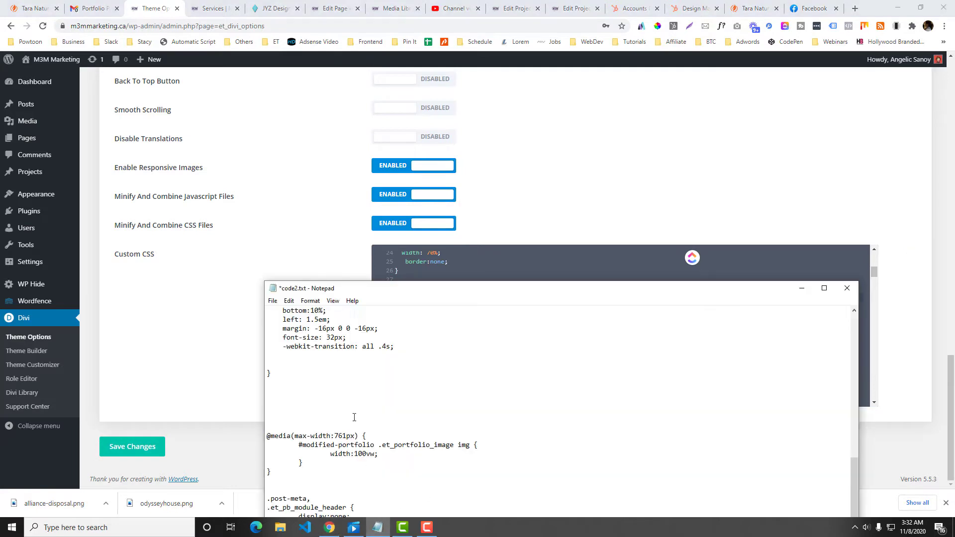
scroll(355, 417, down, 2)
scroll(354, 417, up, 5)
scroll(354, 418, up, 1)
scroll(354, 417, down, 4)
scroll(306, 365, down, 1)
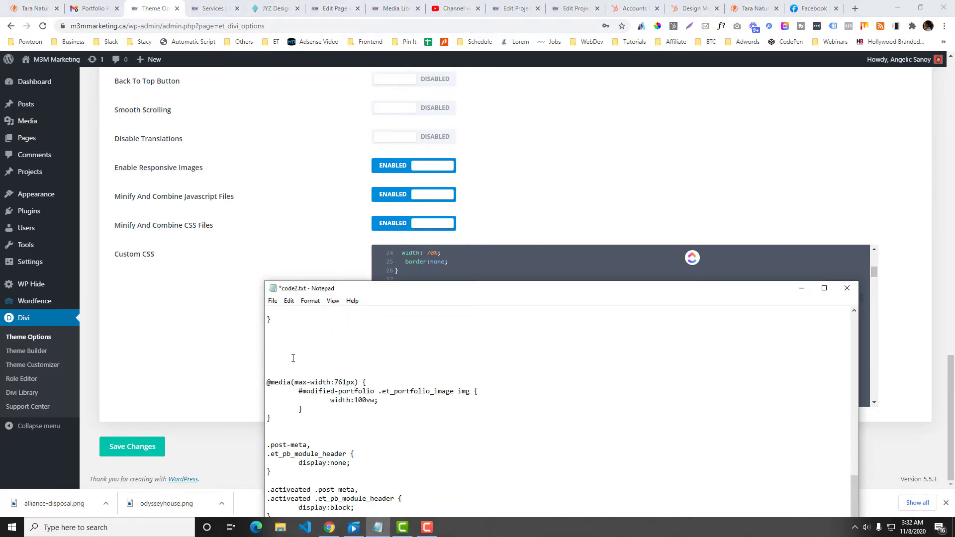
key(BackSpace)
key(BackSpace)
key(BackSpace)
- In the notes, select from the 1024px media query through the 761px media block
drag(271, 392, 260, 339)
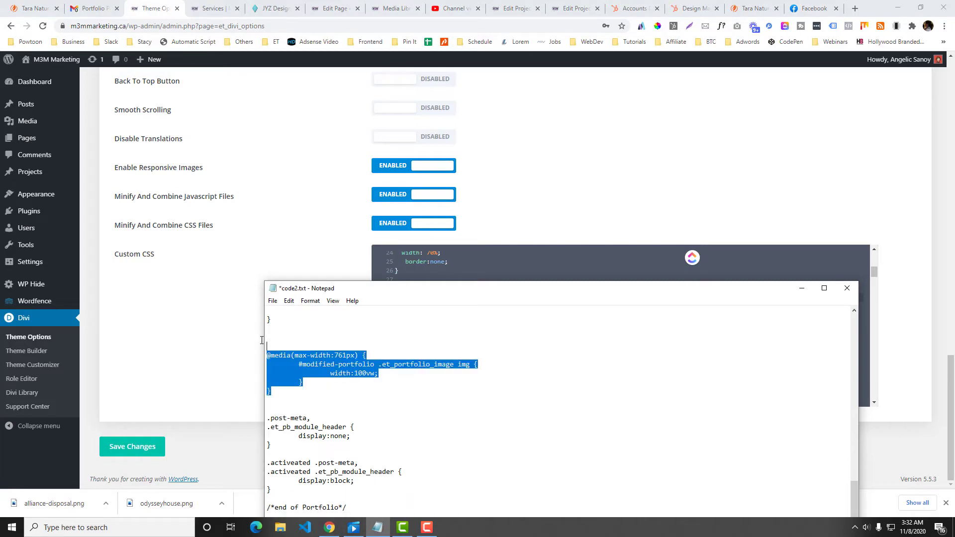
key(ctrl+z)
scroll(271, 364, down, 2)
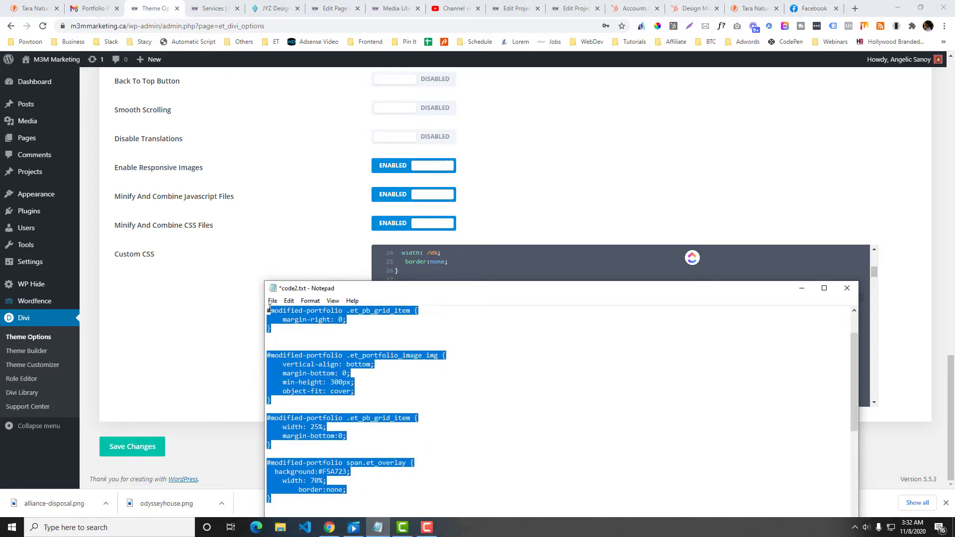
scroll(271, 363, up, 1)
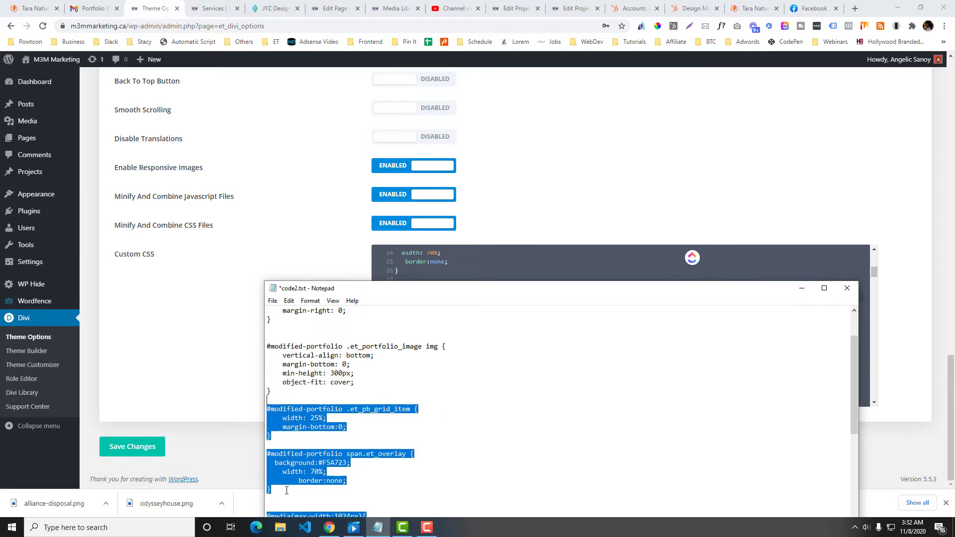
drag(271, 512, 218, 365)
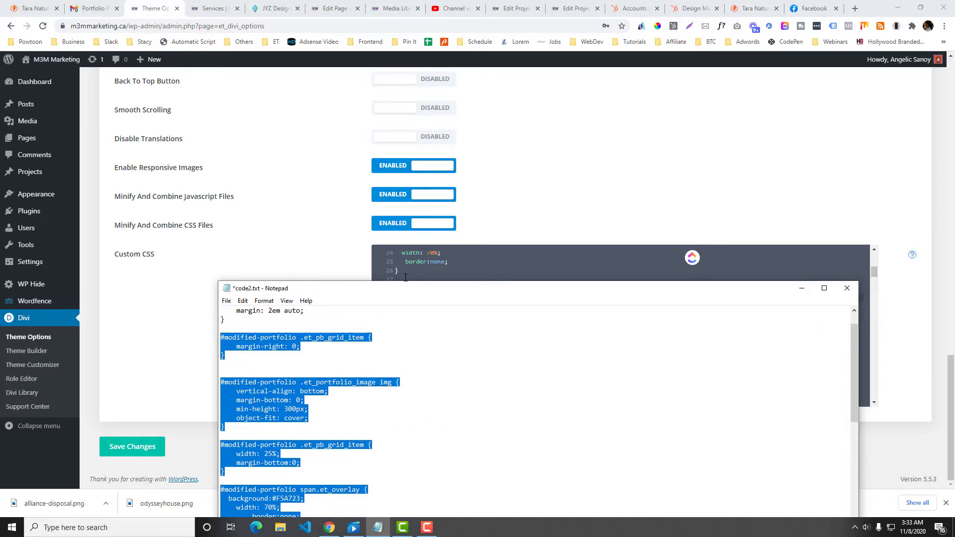
drag(422, 293, 427, 201)
scroll(348, 344, up, 1)
scroll(347, 344, down, 5)
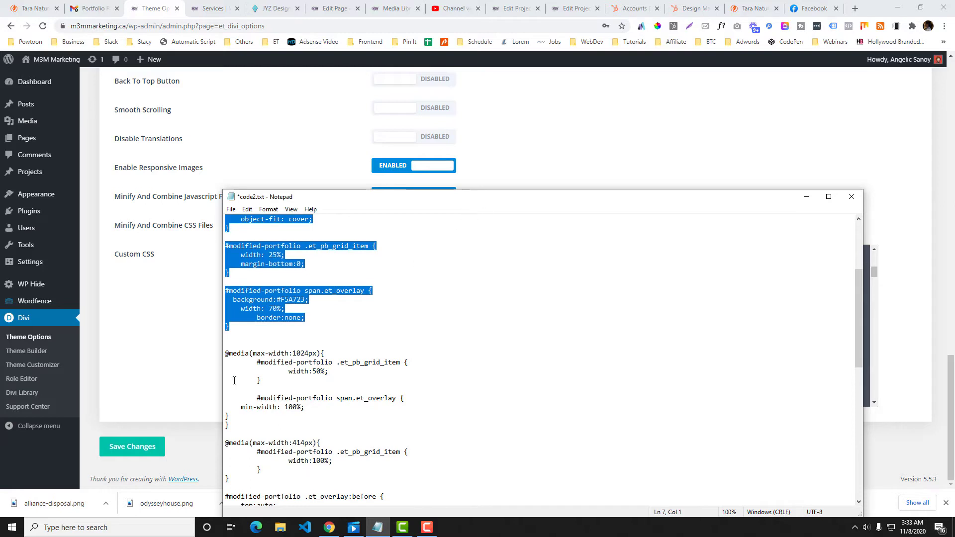
drag(226, 353, 258, 390)
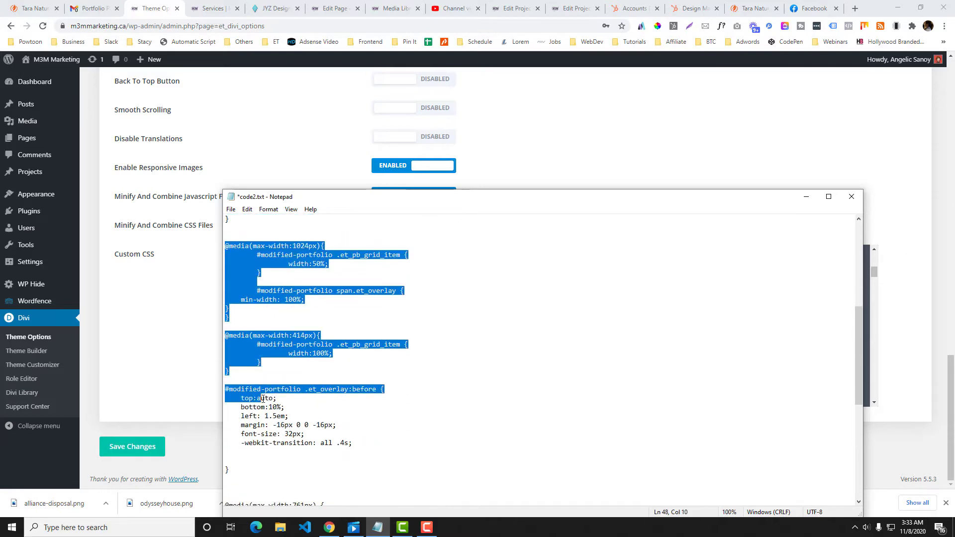
drag(264, 399, 275, 431)
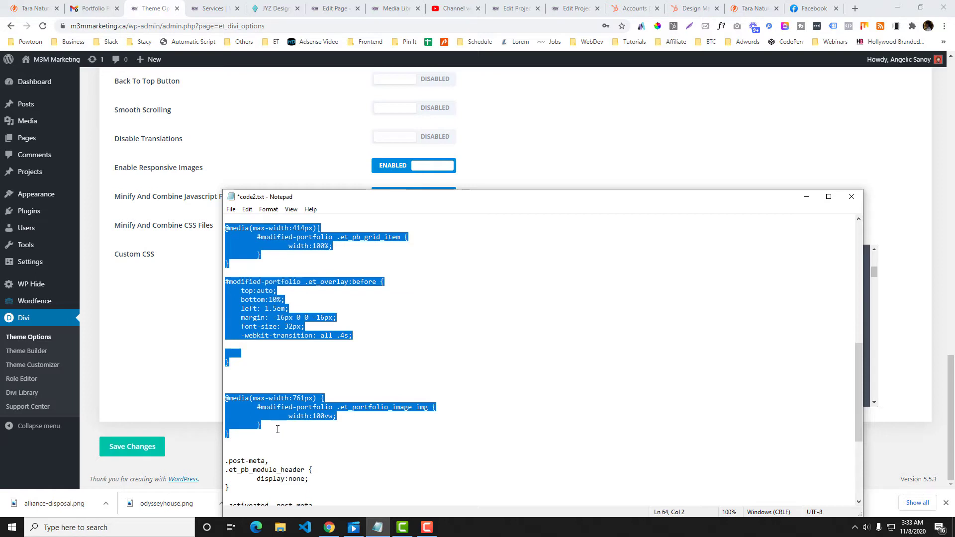
scroll(256, 390, down, 2)
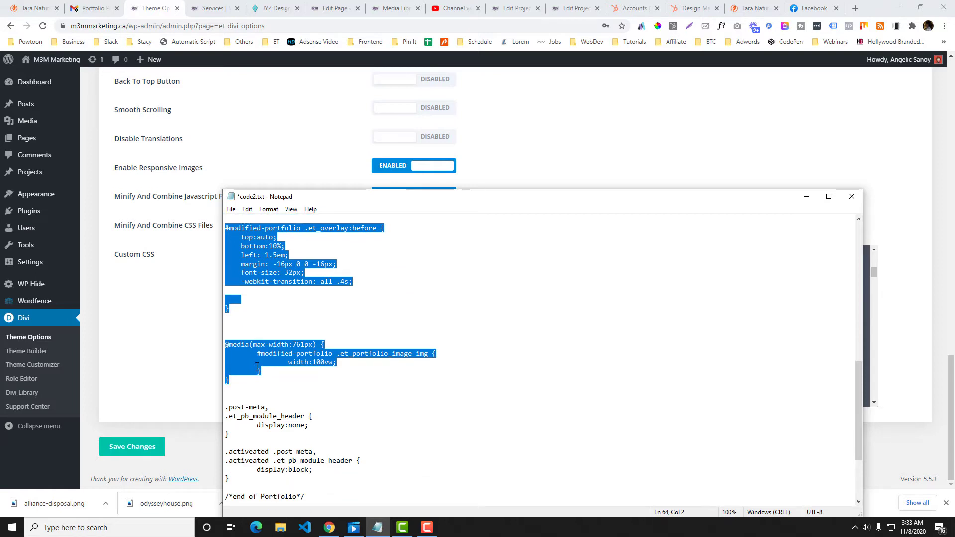
- Paste the media query and overlay rules at line 41 of the Custom CSS and save
click(184, 353)
scroll(409, 292, down, 2)
click(426, 305)
key(ctrl+v)
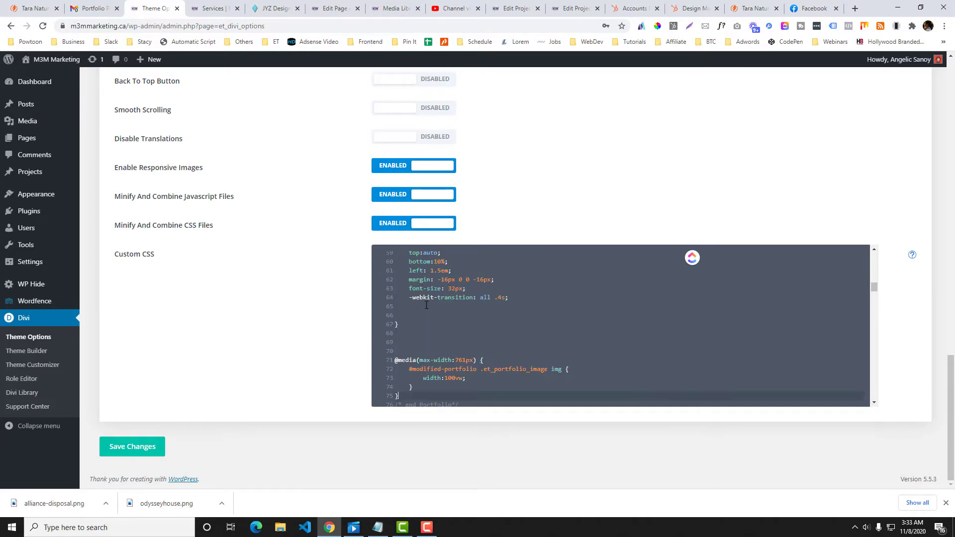
scroll(430, 351, down, 4)
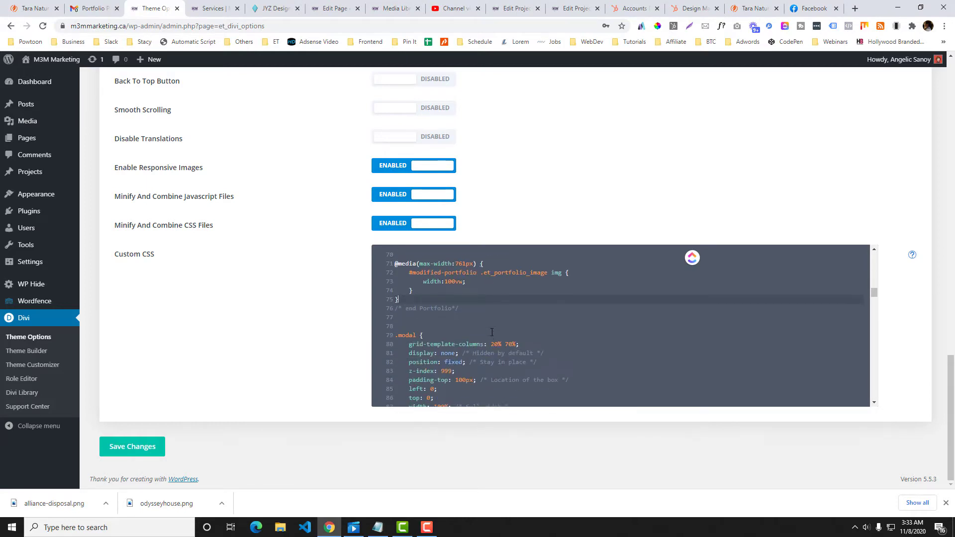
click(121, 450)
- Remove the extra empty line in the overlay rule, save again, and reload the Services page
scroll(448, 364, up, 3)
click(437, 375)
scroll(433, 368, down, 1)
key(Down)
key(Down)
key(Down)
key(BackSpace)
key(BackSpace)
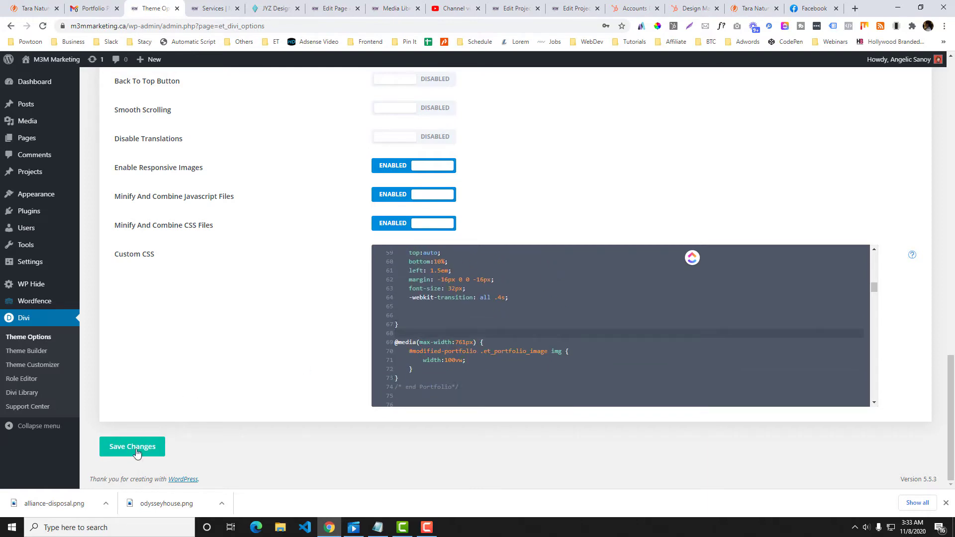
click(132, 451)
click(202, 6)
key(F5)
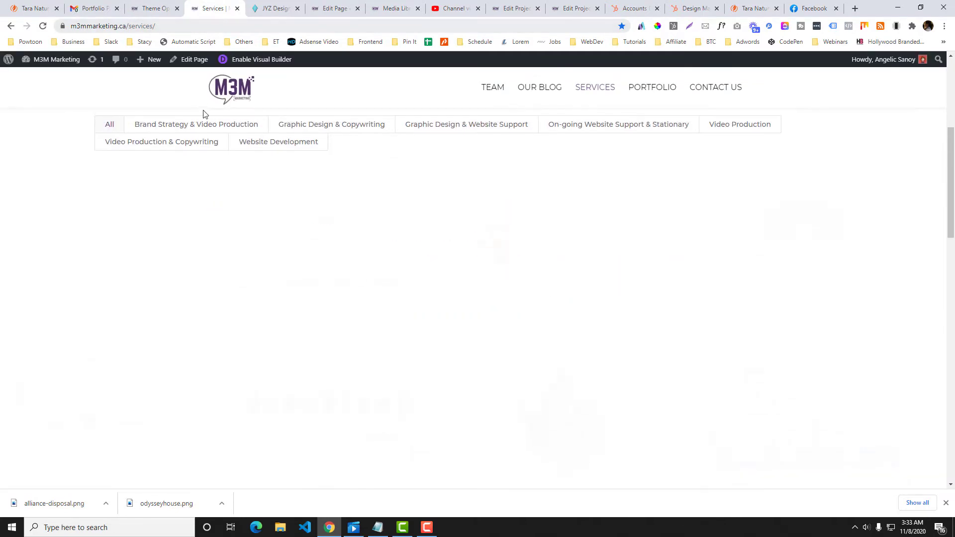
- Hover a Services portfolio tile and compare the result with the code notes
mouse_move(139, 246)
click(377, 528)
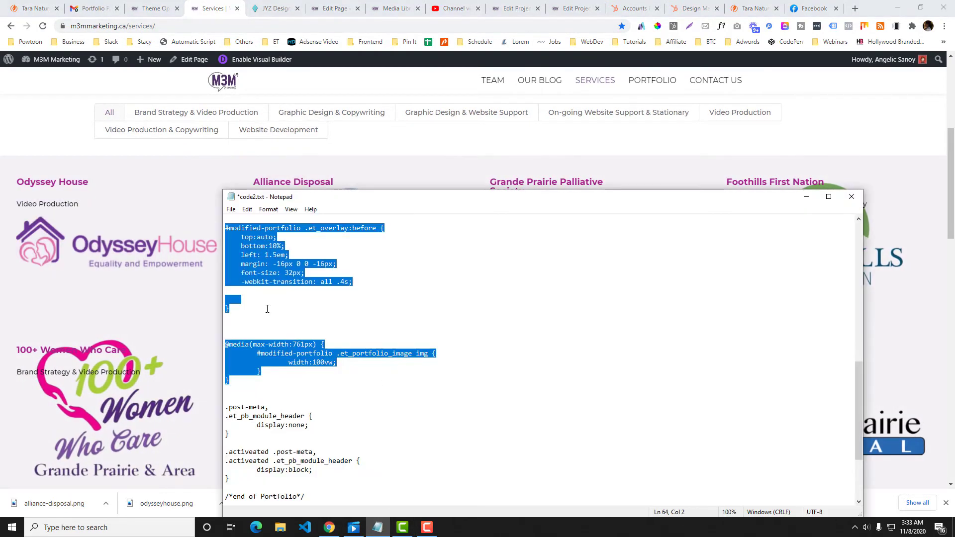
scroll(272, 370, up, 1)
scroll(271, 358, down, 2)
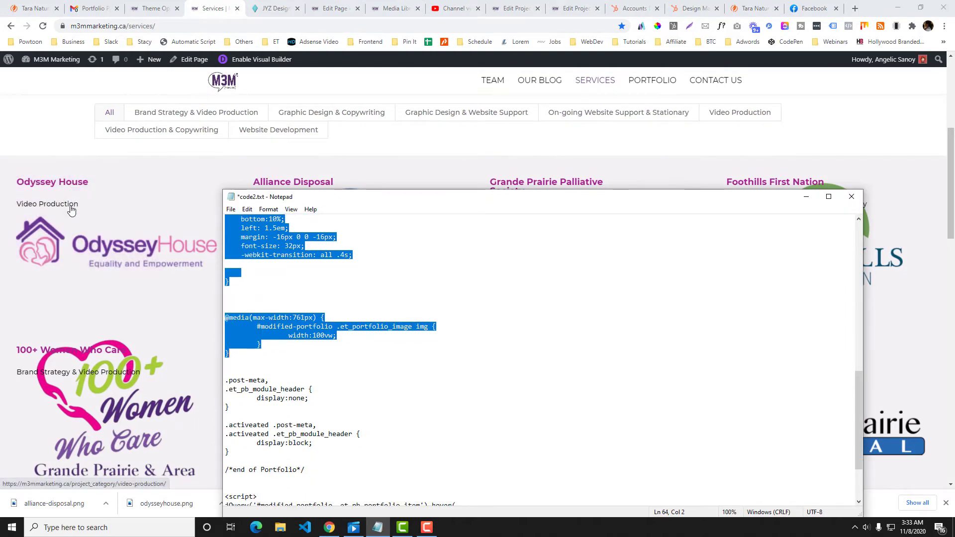
mouse_move(70, 212)
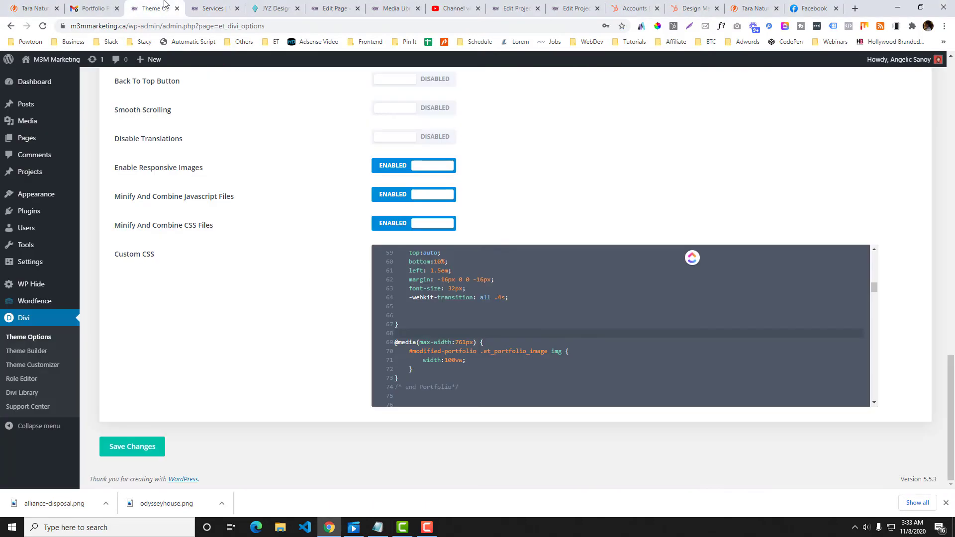
- Scroll the Theme Options Custom CSS up to the #modified-portfolio title and post-meta rules
click(155, 8)
scroll(448, 346, up, 2)
scroll(448, 346, down, 2)
scroll(449, 347, up, 4)
scroll(448, 346, up, 3)
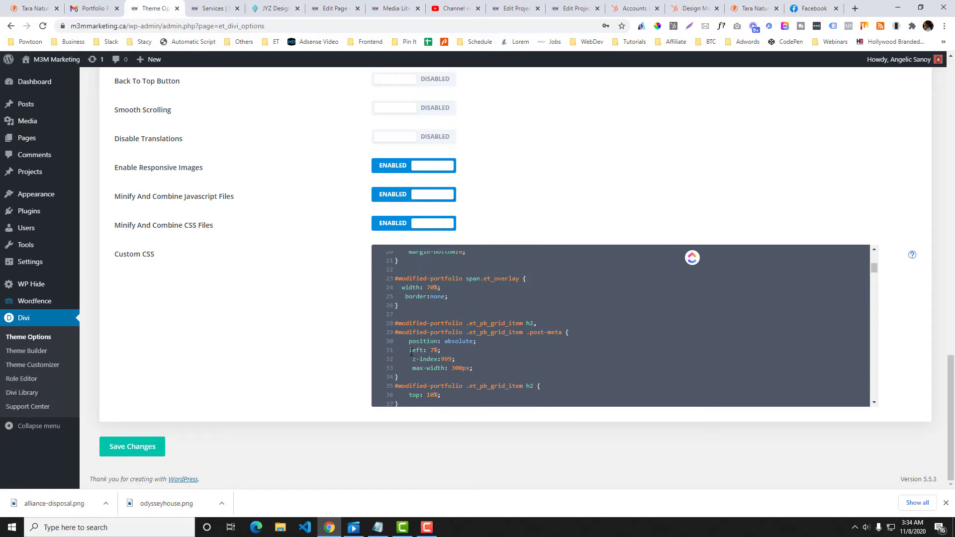
- Add display:none; to the .et_pb_grid_item h2 / .post-meta rule in Custom CSS
click(412, 359)
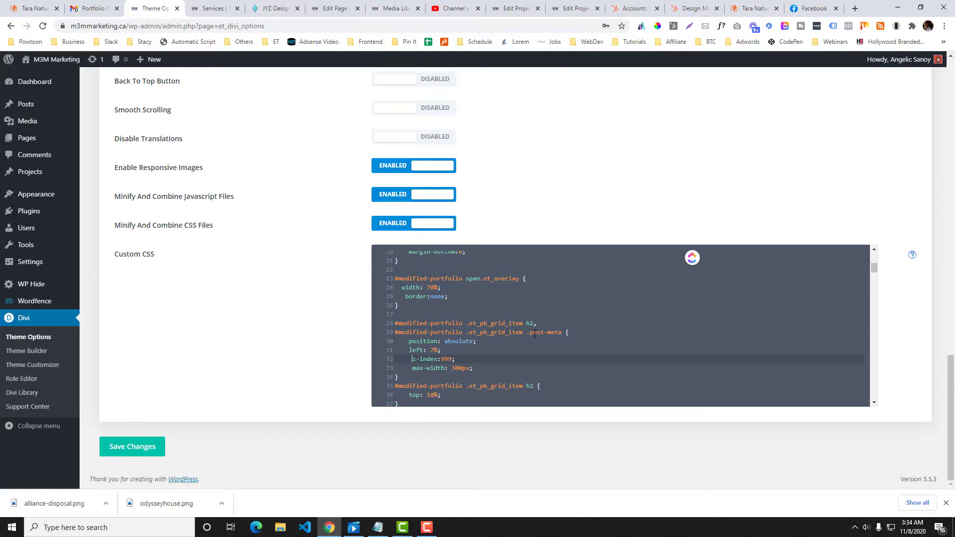
click(584, 333)
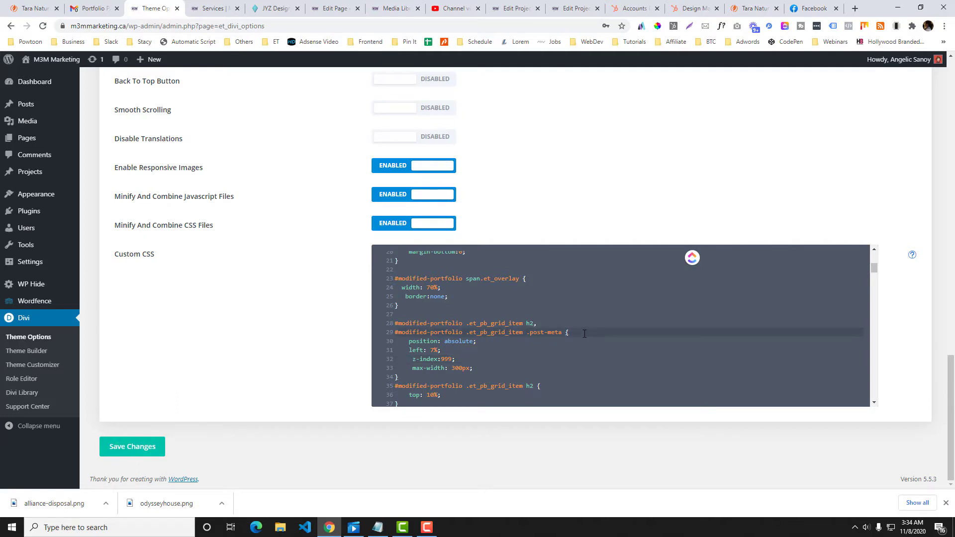
key(Return)
text(display:none;)
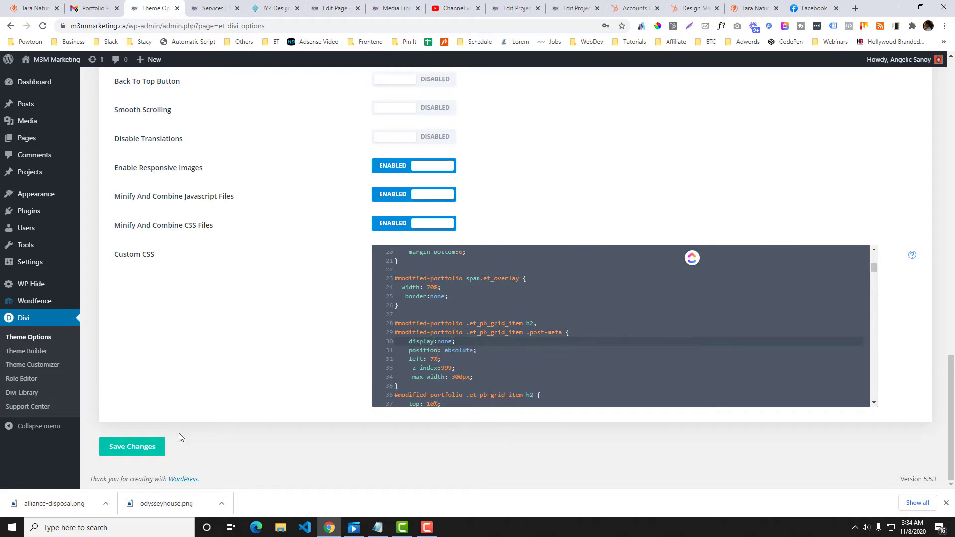
- Save the theme options and reload the Services page to see bare logo tiles
click(149, 446)
click(214, 8)
click(231, 23)
key(Return)
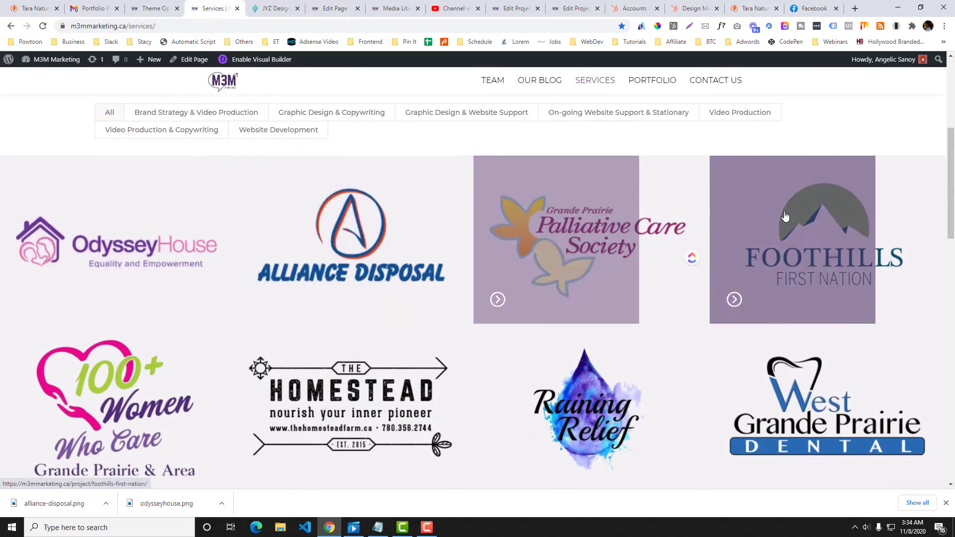
- In the code notes, rename .activeated to .hoveractivated on both selectors and select the rule
click(378, 528)
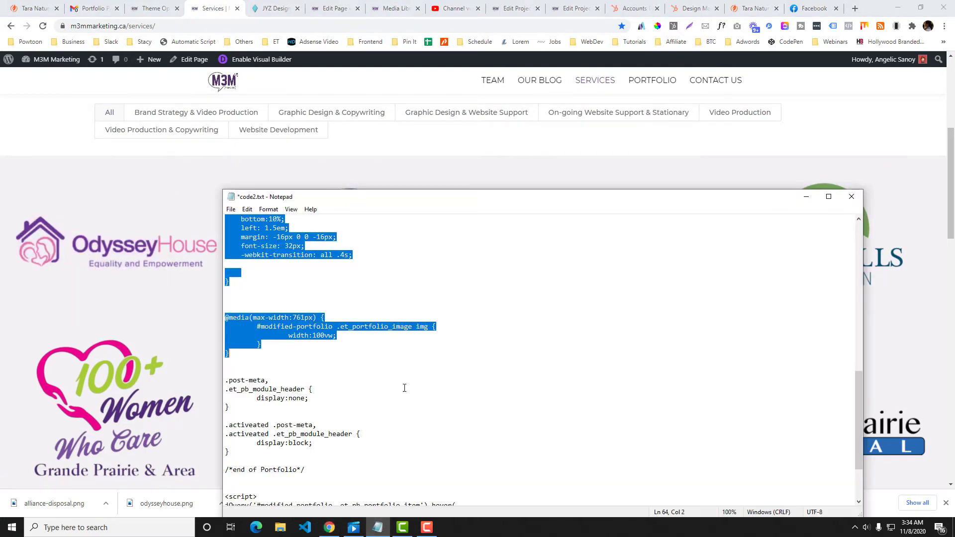
drag(237, 371, 251, 353)
click(249, 344)
key(Delete)
key(Delete)
click(231, 344)
text(hover)
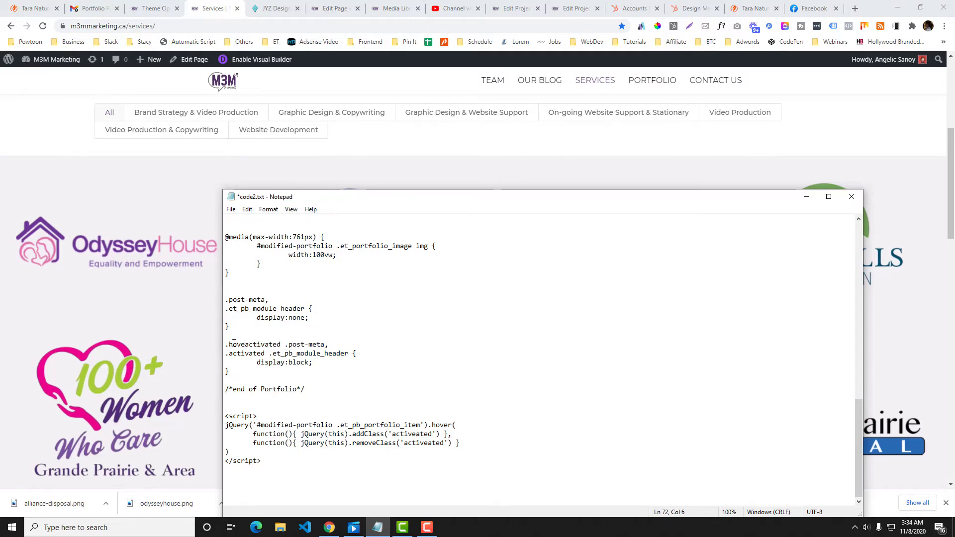
key(shift+Left)
key(shift+Left)
key(shift+Left)
key(shift+Left)
key(shift+Left)
key(ctrl+c)
key(Down)
key(ctrl+v)
drag(235, 374, 225, 340)
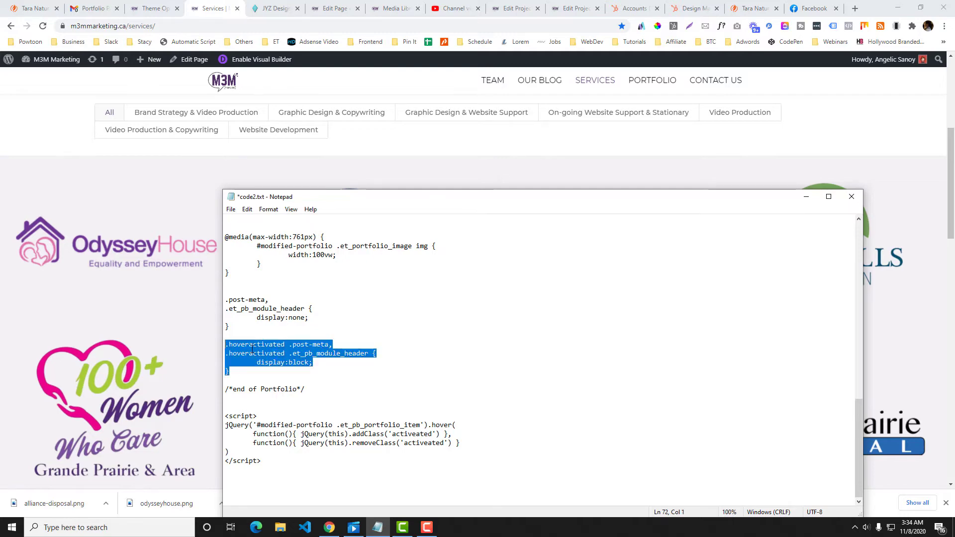
- Paste the .hoveractivated rule after line 35 in Custom CSS and save
click(154, 8)
scroll(455, 308, down, 2)
scroll(456, 309, down, 4)
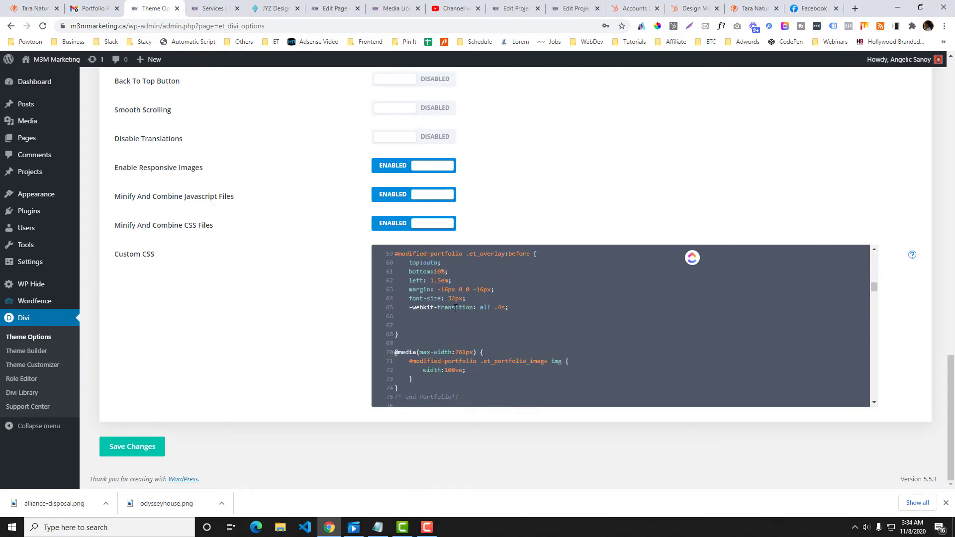
scroll(456, 309, up, 5)
scroll(427, 343, up, 1)
click(416, 336)
key(Return)
key(Return)
key(ctrl+v)
key(Return)
scroll(422, 337, down, 1)
click(144, 447)
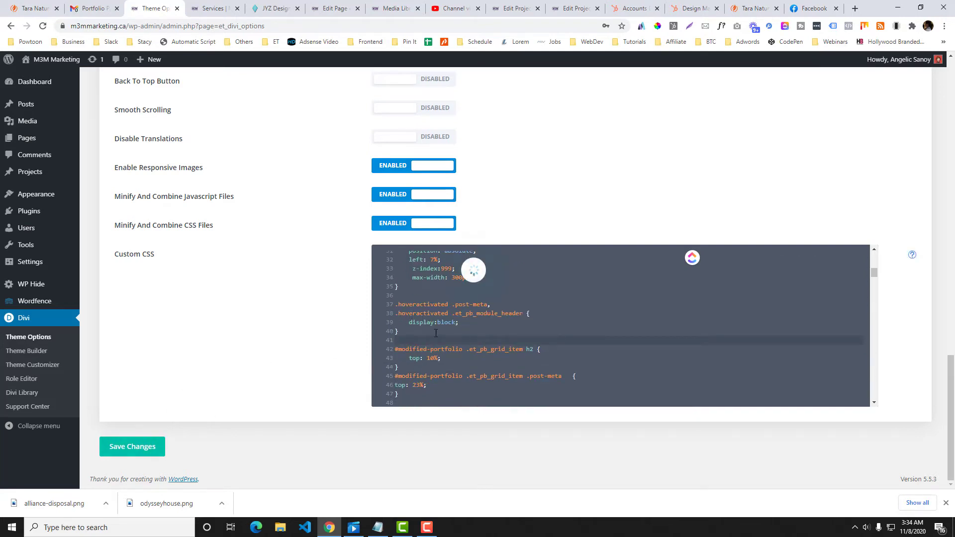
- Reload the Services page, check the purple hover overlays, and return to Theme Options
click(214, 8)
click(209, 26)
key(Return)
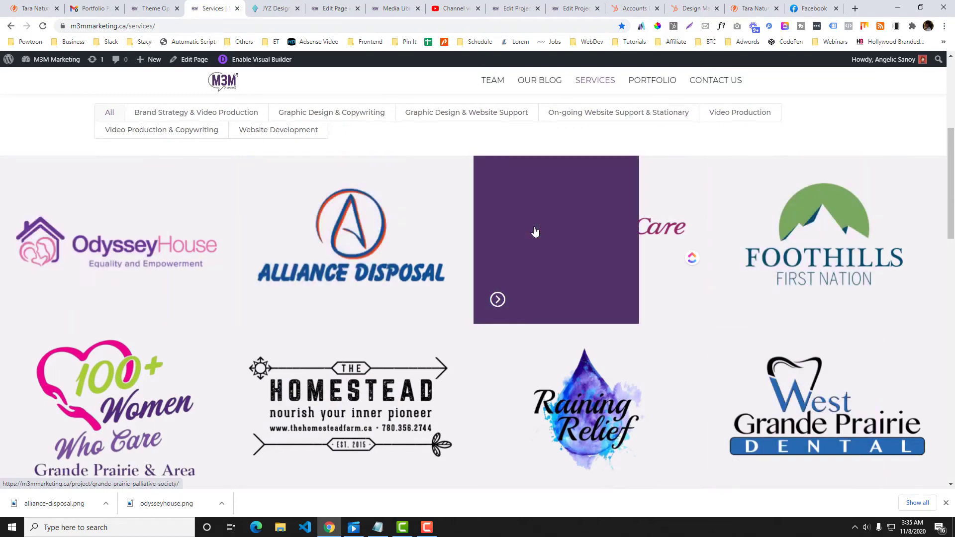
scroll(597, 349, down, 2)
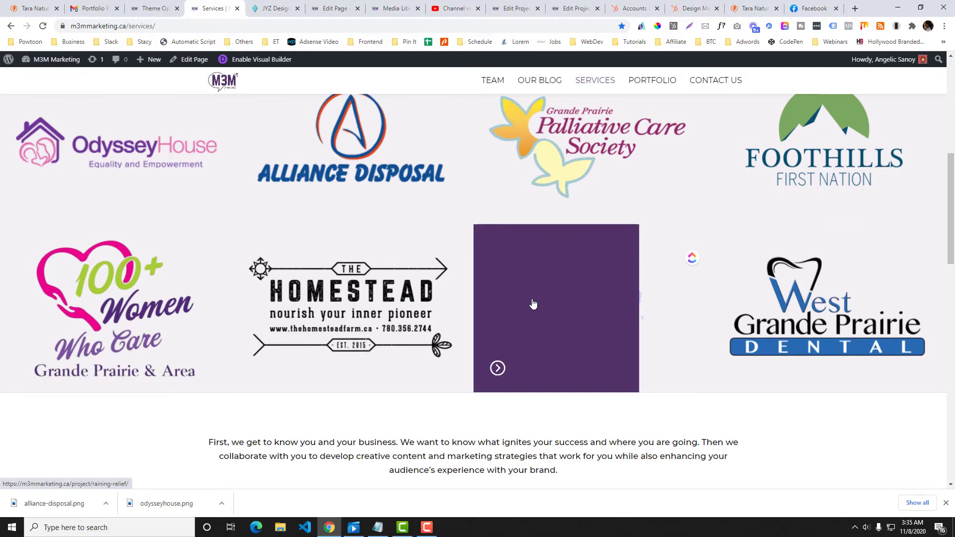
scroll(637, 204, up, 2)
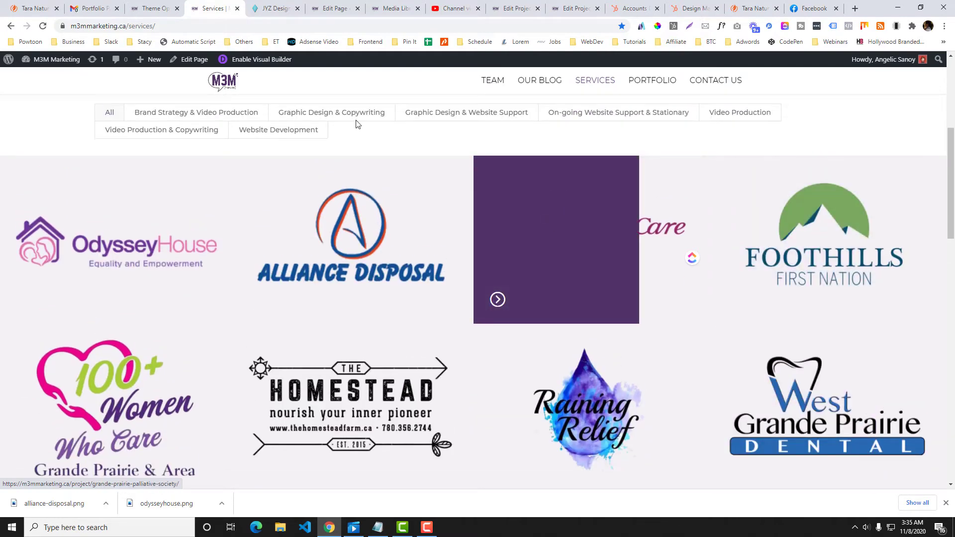
key(ctrl+shift+Tab)
scroll(230, 253, up, 15)
- In the Integration settings, replace the body code with the jQuery hover script from the notes
scroll(232, 256, up, 6)
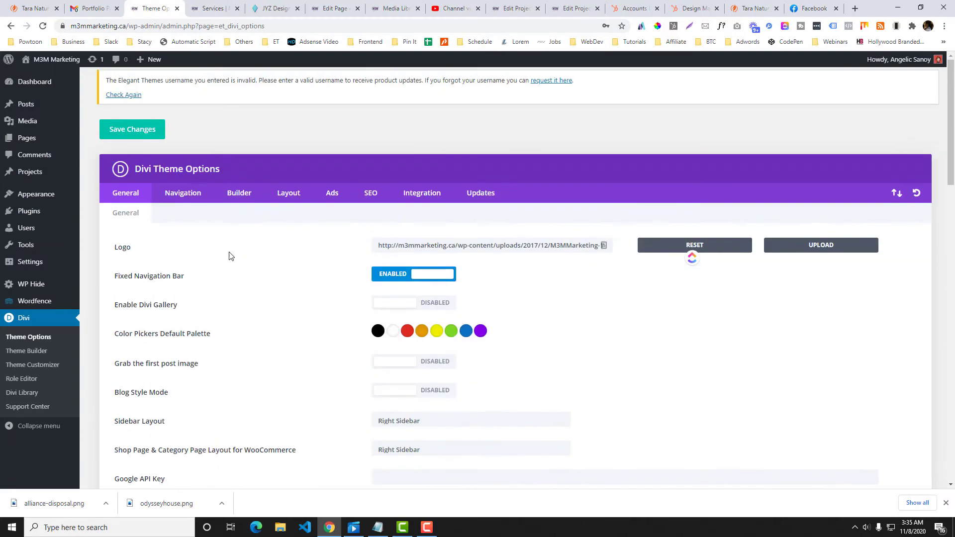
click(431, 198)
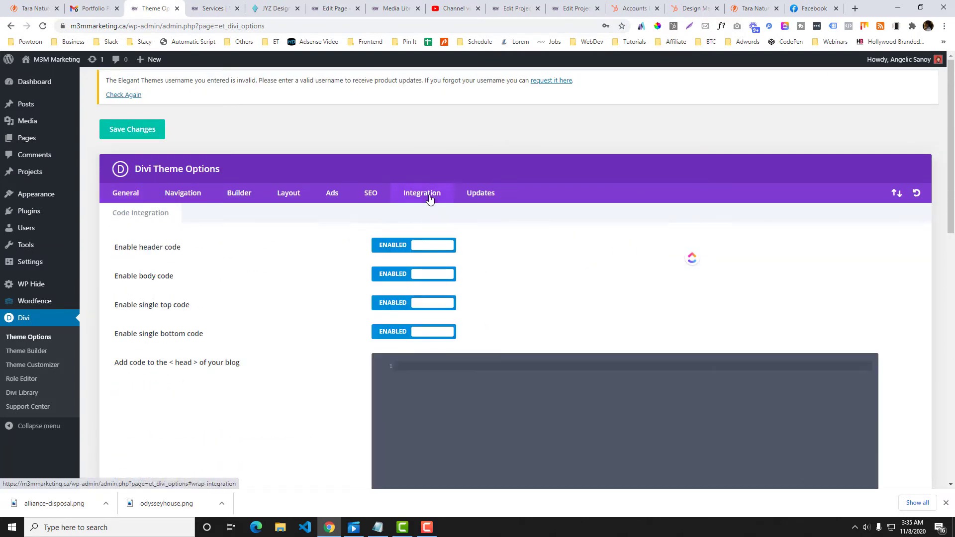
click(377, 527)
drag(279, 465, 225, 416)
key(alt+Tab)
scroll(425, 398, down, 5)
click(428, 348)
key(ctrl+a)
key(ctrl+v)
- Change activeated to hoveractivated in the script's addClass call and reload the Services page
key(alt+Tab)
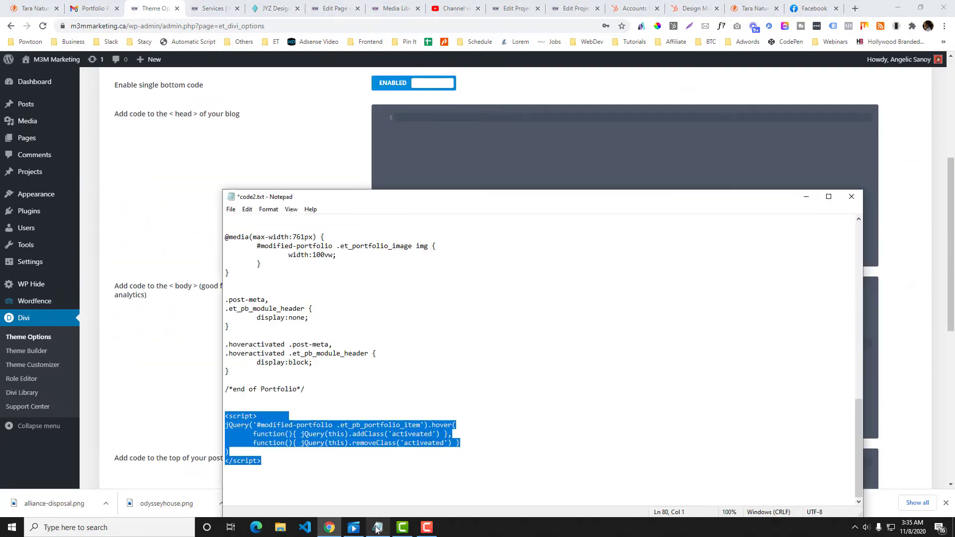
drag(285, 345, 228, 344)
key(alt+Tab)
drag(546, 308, 592, 317)
key(ctrl+v)
key(ctrl+v)
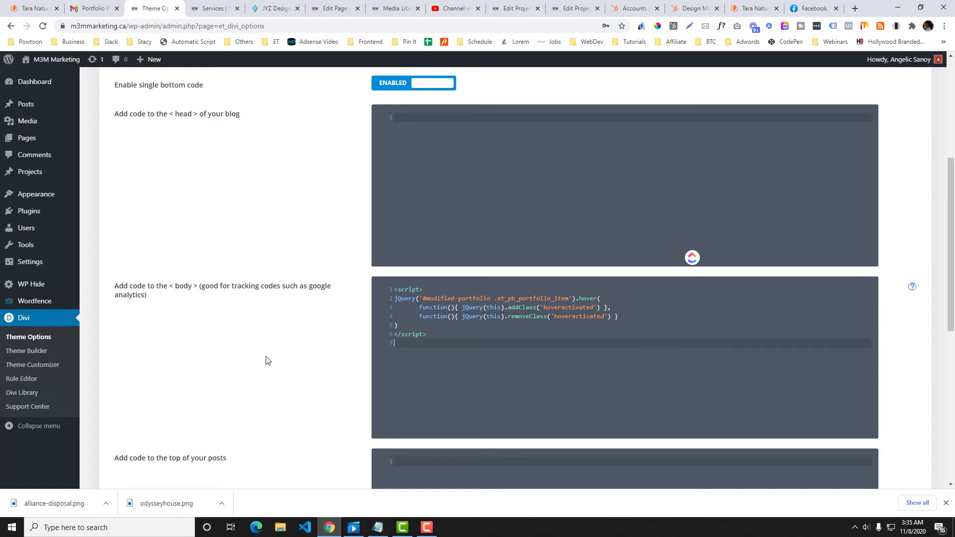
scroll(234, 375, down, 5)
scroll(423, 268, up, 3)
drag(422, 267, 396, 193)
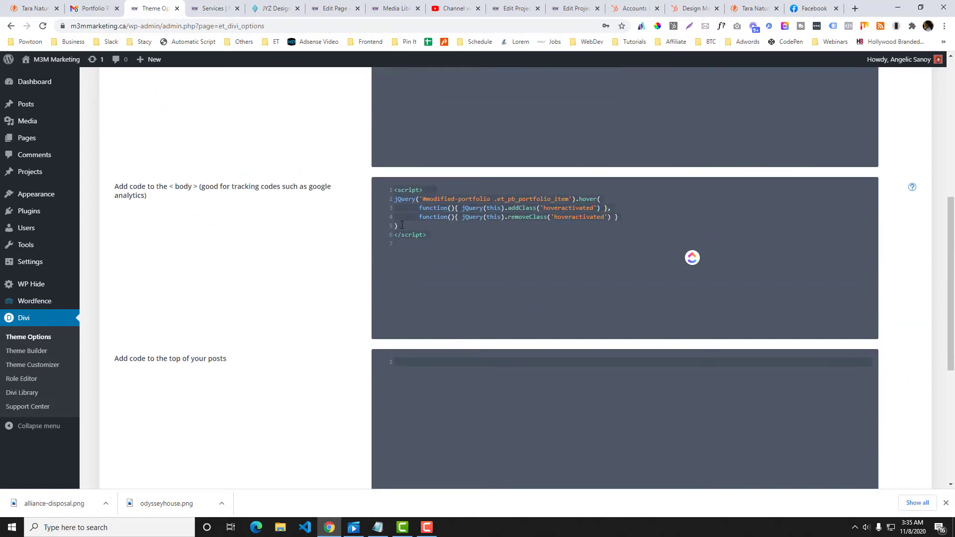
scroll(171, 427, down, 5)
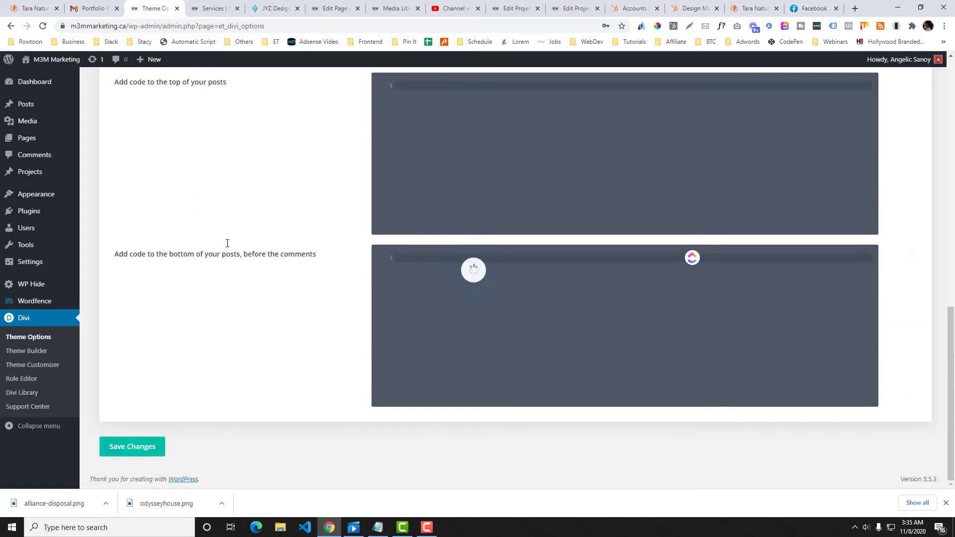
click(227, 8)
click(234, 26)
key(Return)
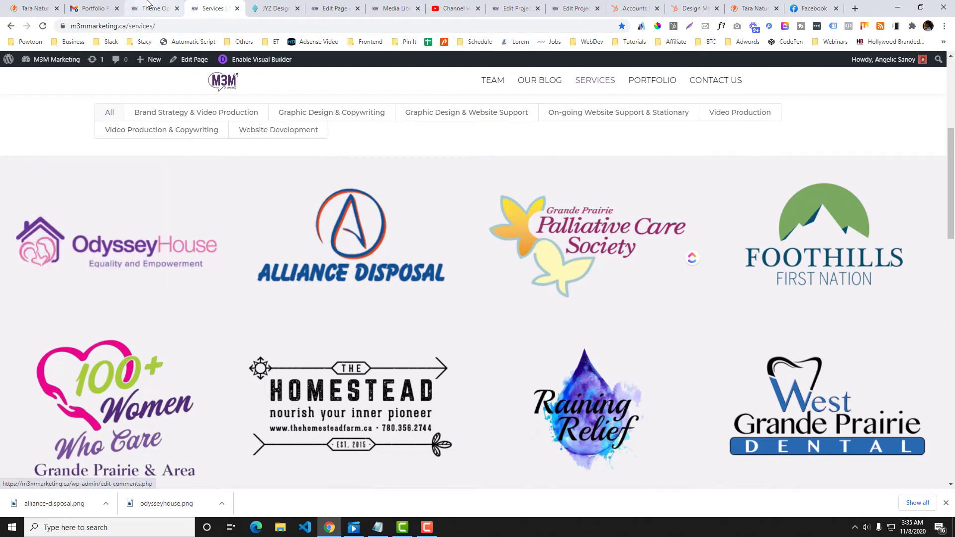
- Locate the .hoveractivated hover rule in the Theme Options Custom CSS
click(152, 9)
scroll(390, 205, up, 4)
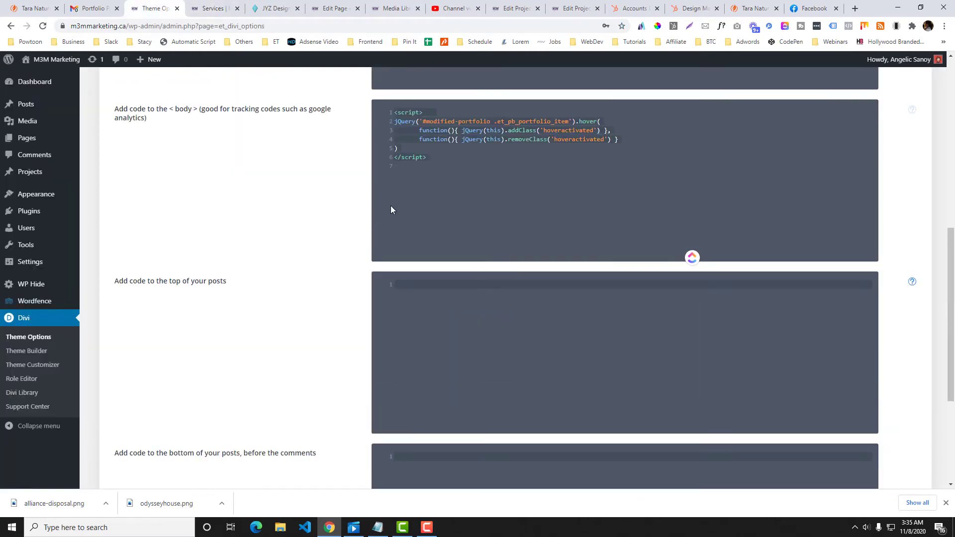
click(544, 130)
scroll(325, 194, up, 9)
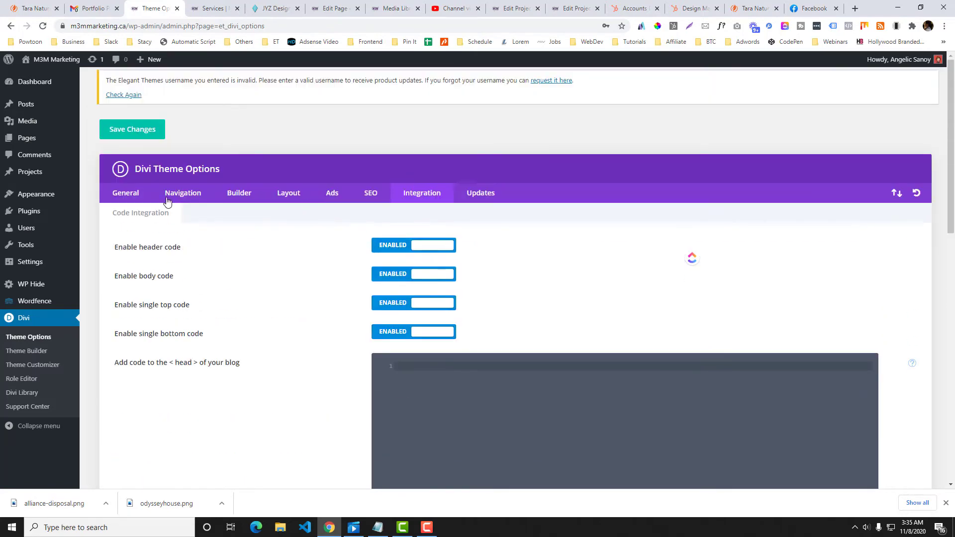
click(127, 194)
scroll(328, 272, down, 15)
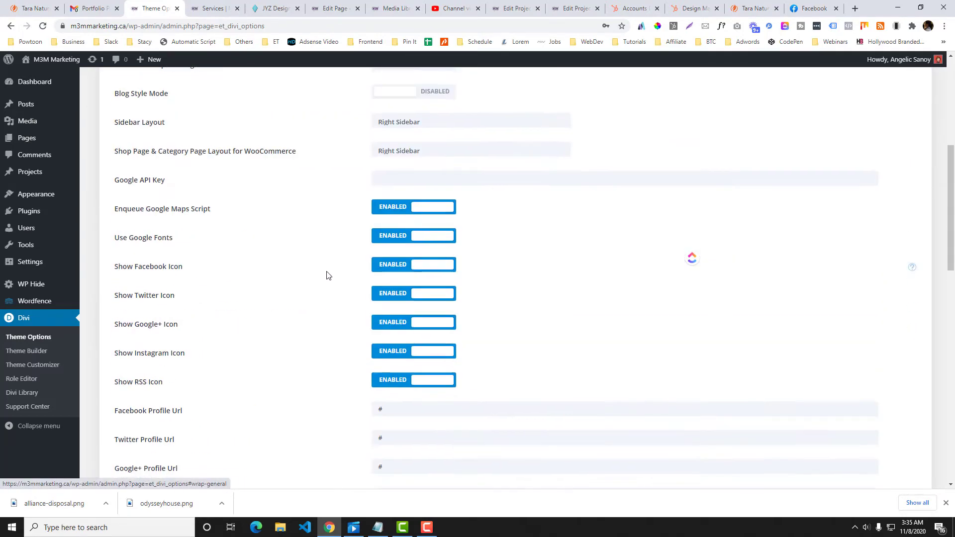
click(442, 342)
double_click(412, 342)
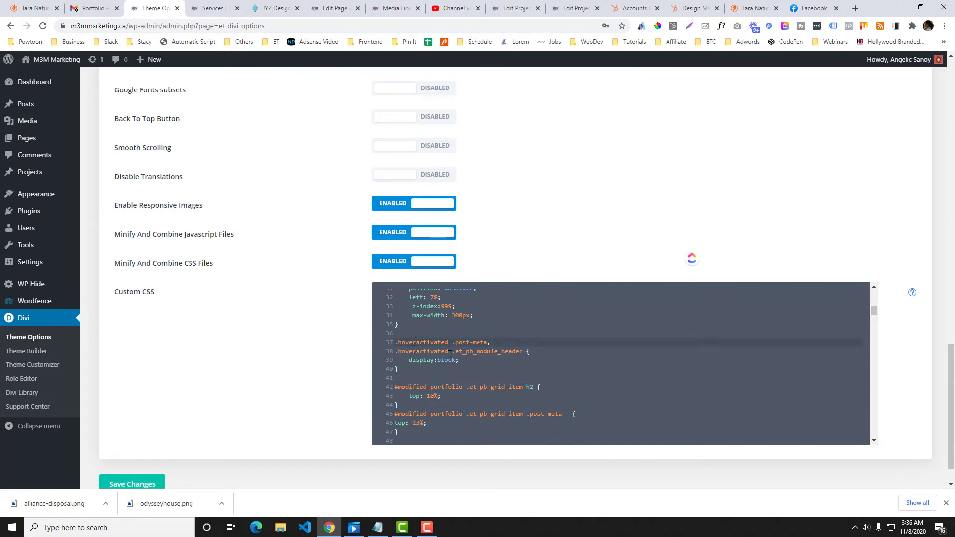
click(428, 352)
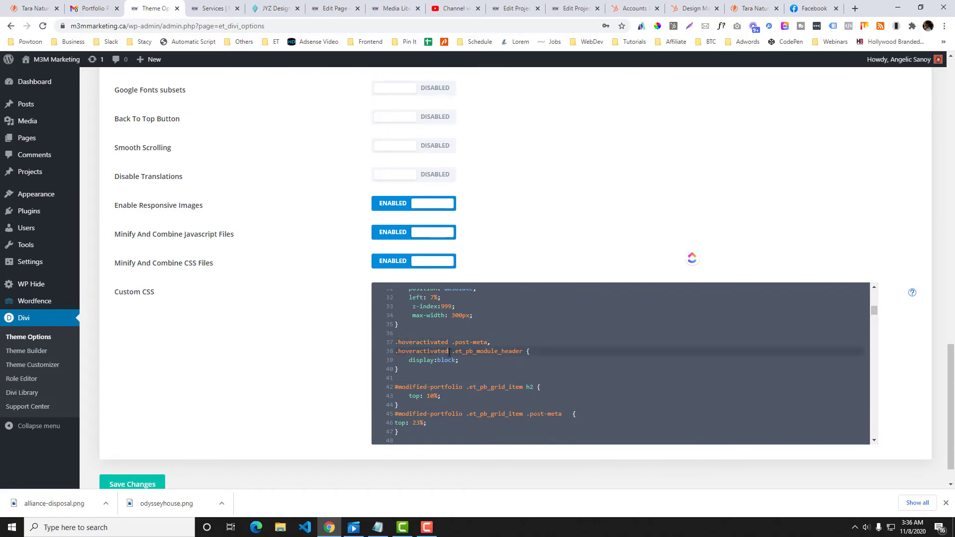
- Copy the line 28 .et_pb_grid_item selector into the line 37 hover rule, undoing mistaken pastes
scroll(498, 348, up, 1)
click(527, 311)
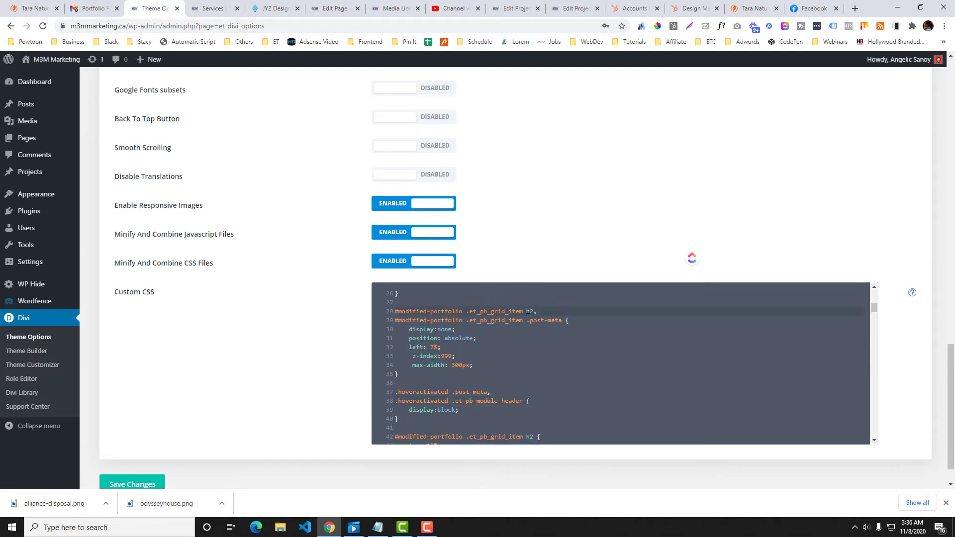
click(501, 391)
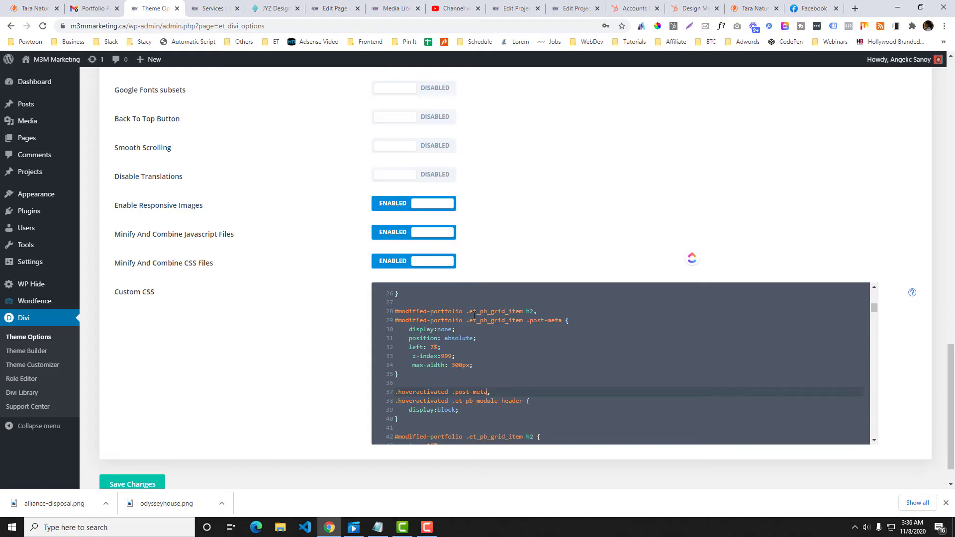
click(542, 311)
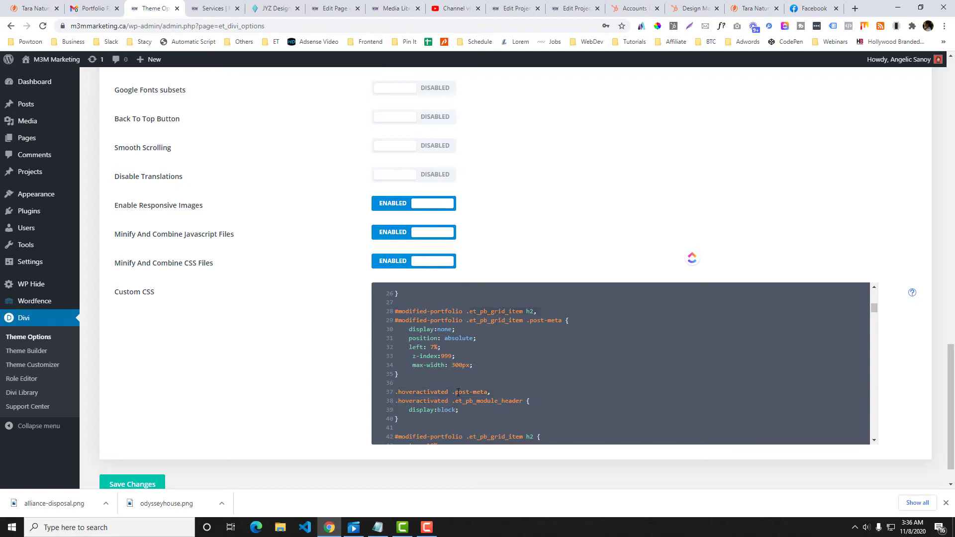
click(495, 392)
text(et_pb_grid_item h2,)
key(ctrl+z)
click(542, 311)
click(453, 392)
text(#modified-portfolio .et_pb_grid_item h2)
key(ctrl+z)
text(#modified-portfolio)
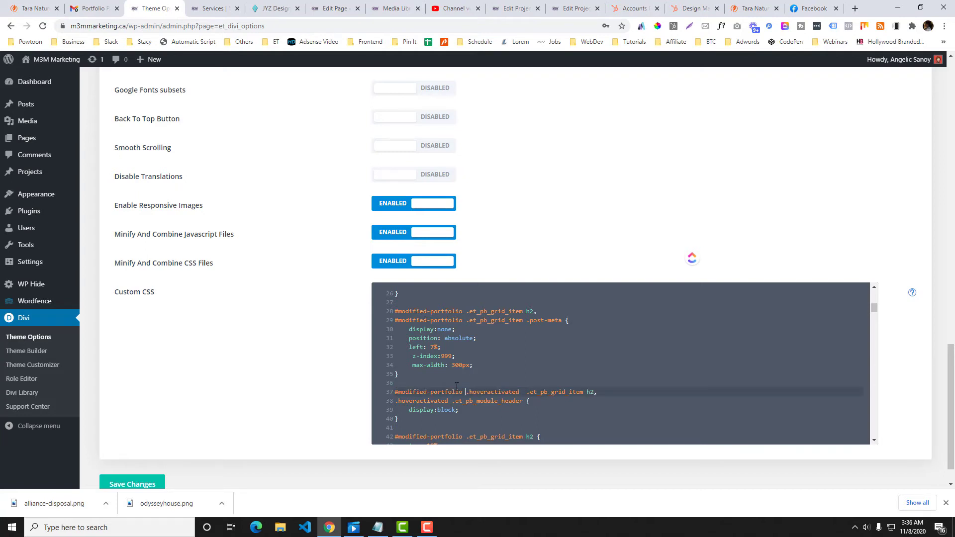
click(528, 392)
key(BackSpace)
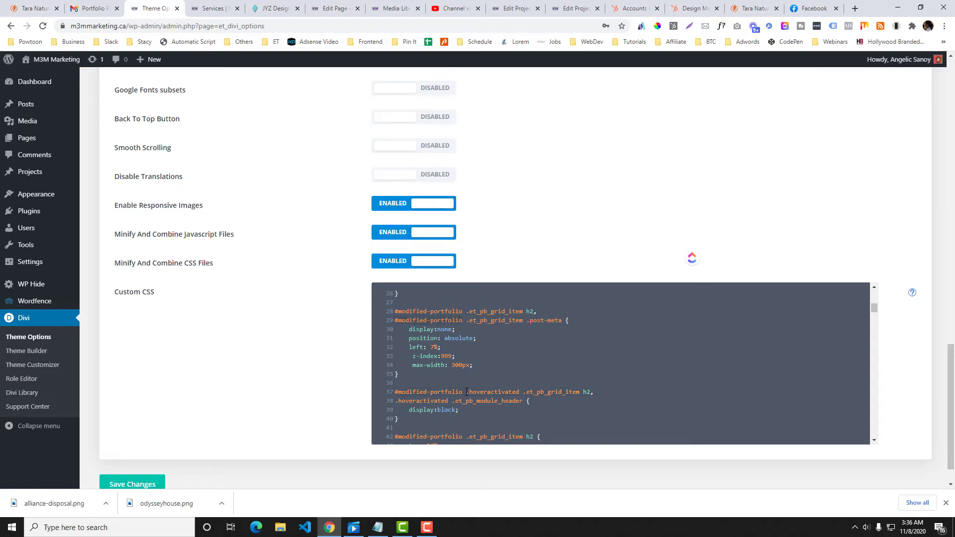
key(ctrl+z)
key(Return)
- Prefix the .hoveractivated h2 and .post-meta selectors with #modified-portfolio and save the CSS
drag(522, 401, 456, 401)
key(BackSpace)
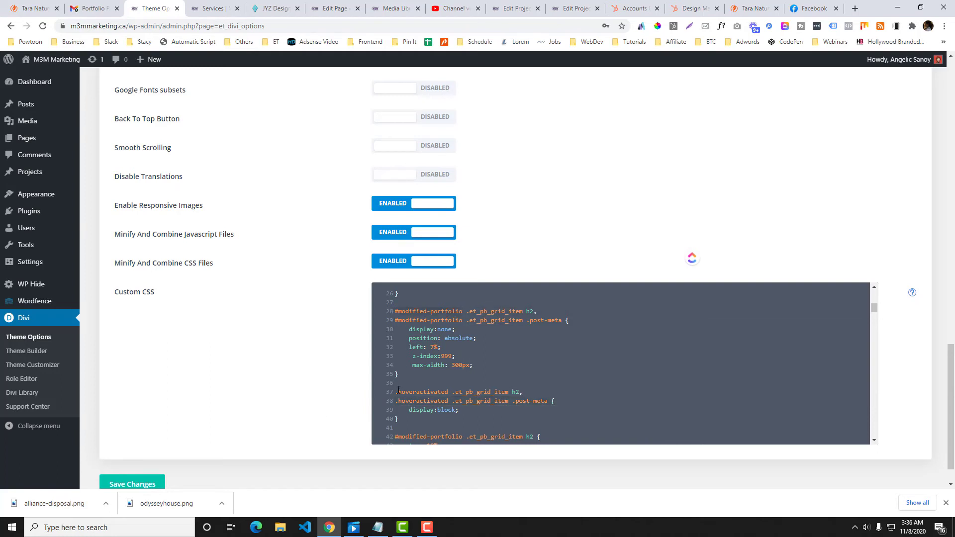
text(#modified-portfolio)
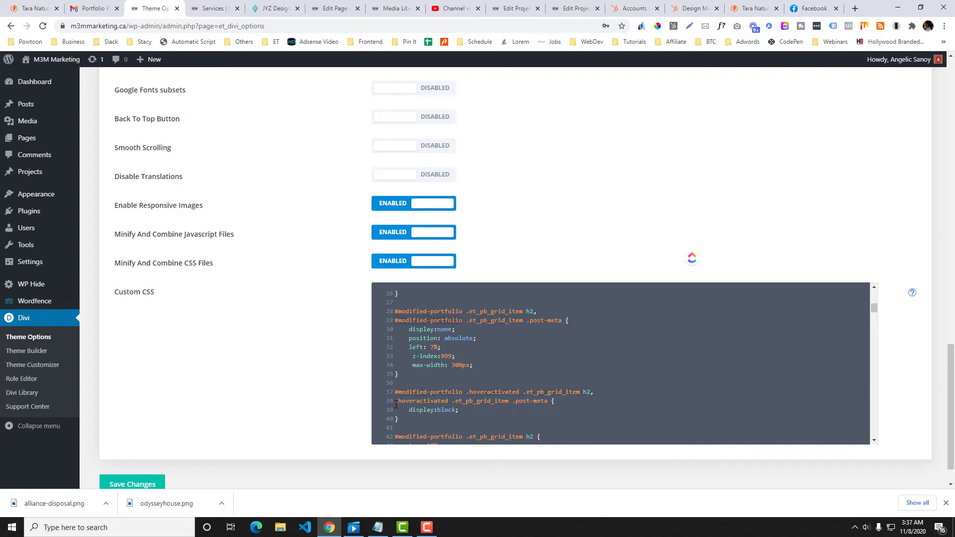
click(396, 401)
text(#modified-portfolio)
click(138, 483)
- Reload the Services page and inspect the Odyssey House tile in DevTools
click(213, 9)
click(239, 26)
key(Return)
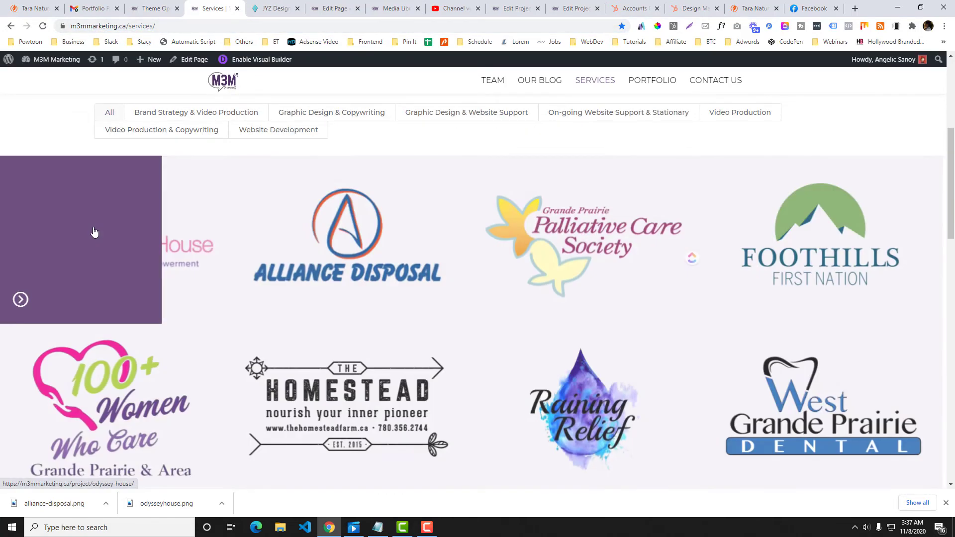
right_click(114, 216)
click(200, 404)
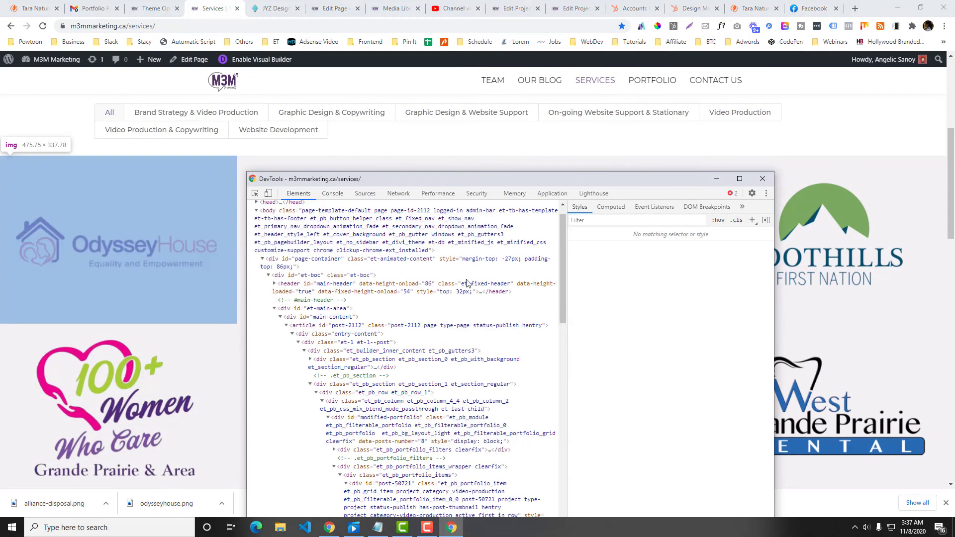
- Close DevTools and cut display:none out of the #modified-portfolio positioning rule
click(761, 179)
key(ctrl+shift+Tab)
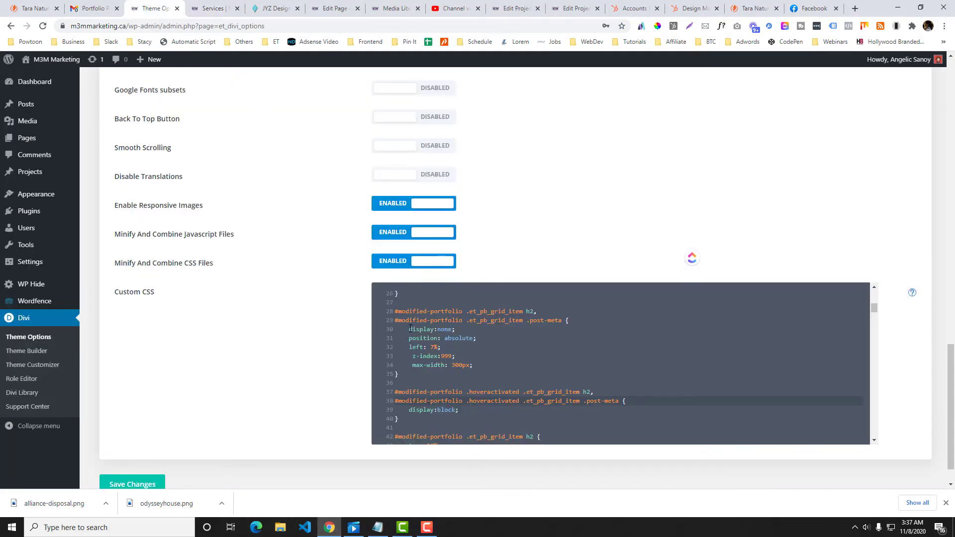
click(488, 329)
key(shift+Home)
key(BackSpace)
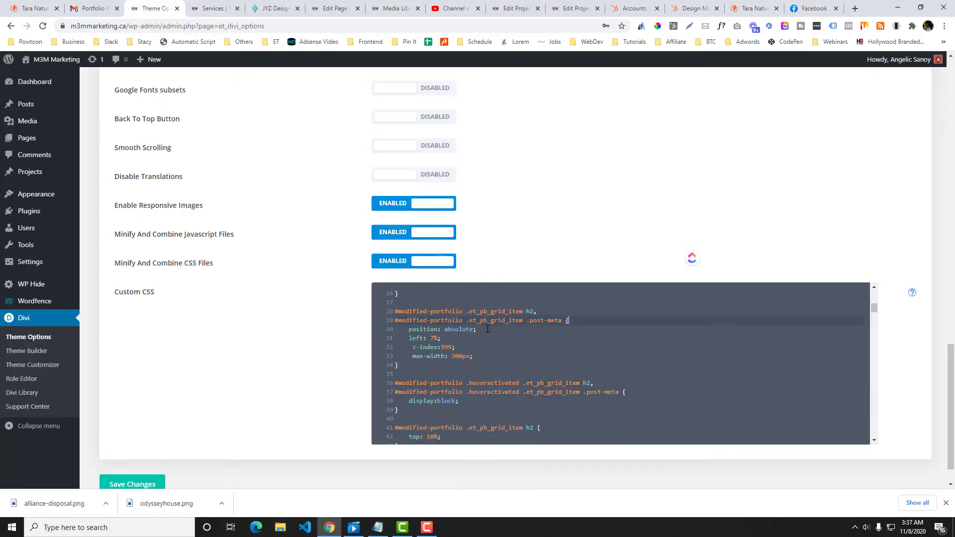
click(405, 369)
key(Return)
key(Return)
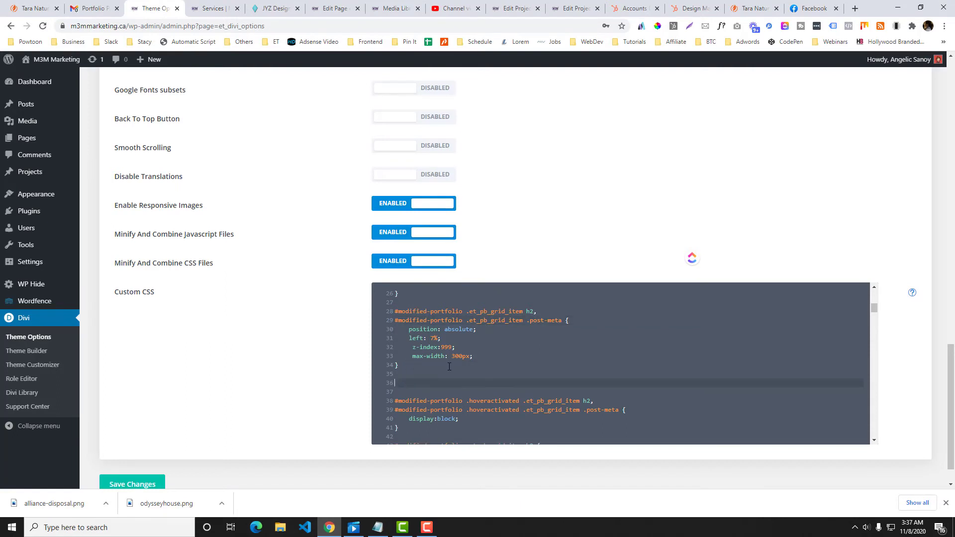
- Strip the #modified-portfolio prefix from the hover selectors on lines 38–39
click(464, 402)
key(shift+Home)
key(BackSpace)
drag(469, 410, 460, 411)
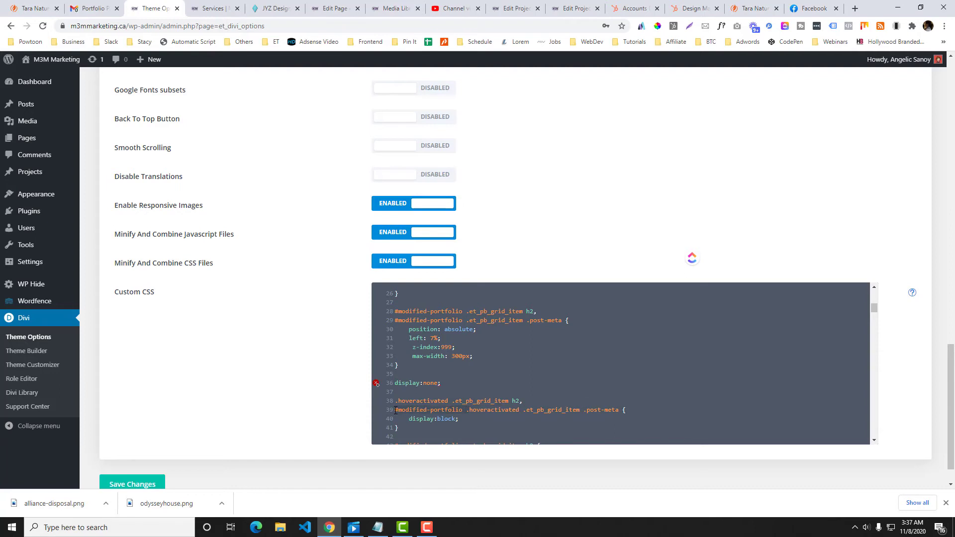
key(BackSpace)
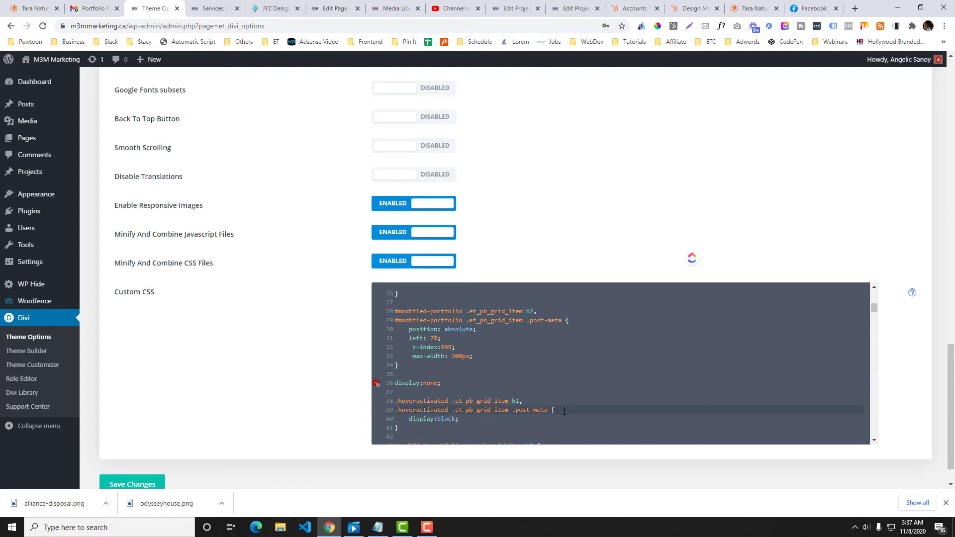
- Add a new rule hiding .et_pb_grid_item h2 and .et_pb_grid_item .post-meta
click(404, 372)
key(Return)
text(.hoveractivated .et_pb_grid_item h2, .hoveractivated .et_pb_grid_item .post-meta {)
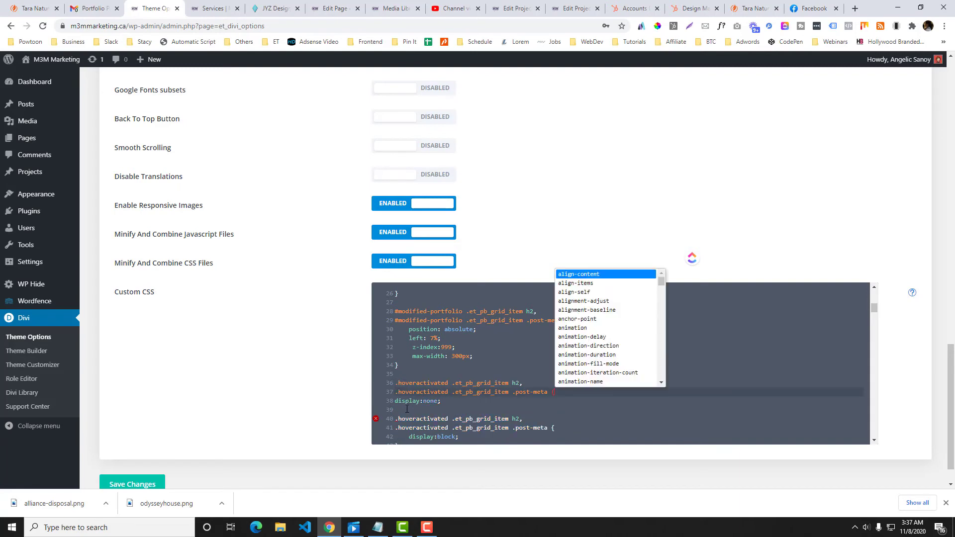
click(407, 409)
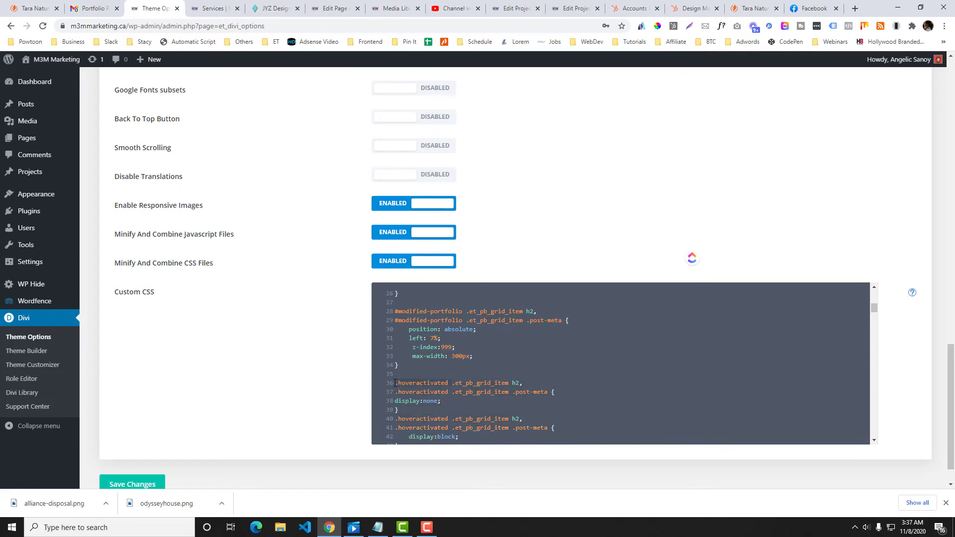
key(Delete)
drag(399, 383, 452, 392)
key(Delete)
scroll(407, 392, down, 1)
click(419, 360)
key(Return)
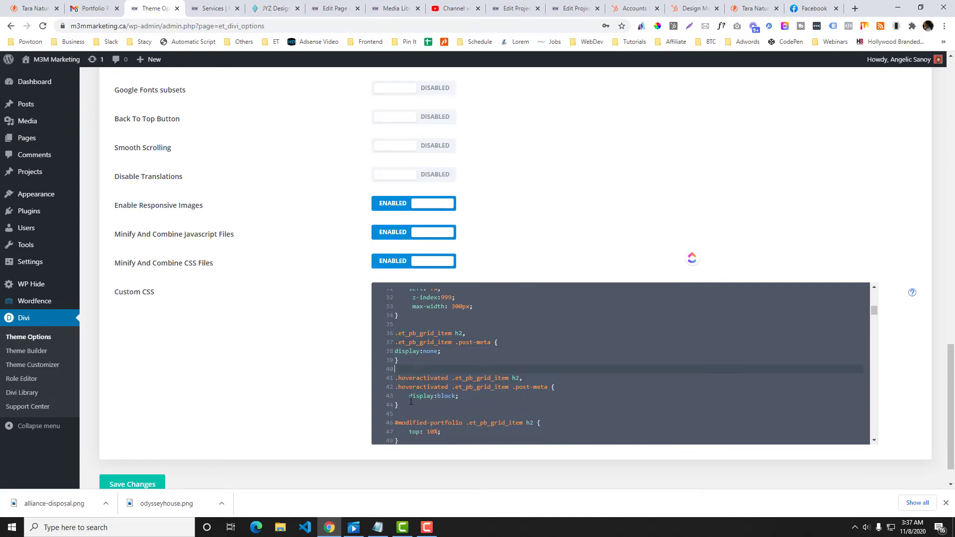
- Fix the display:block indentation in the .hoveractivated rule and select both rules
click(413, 325)
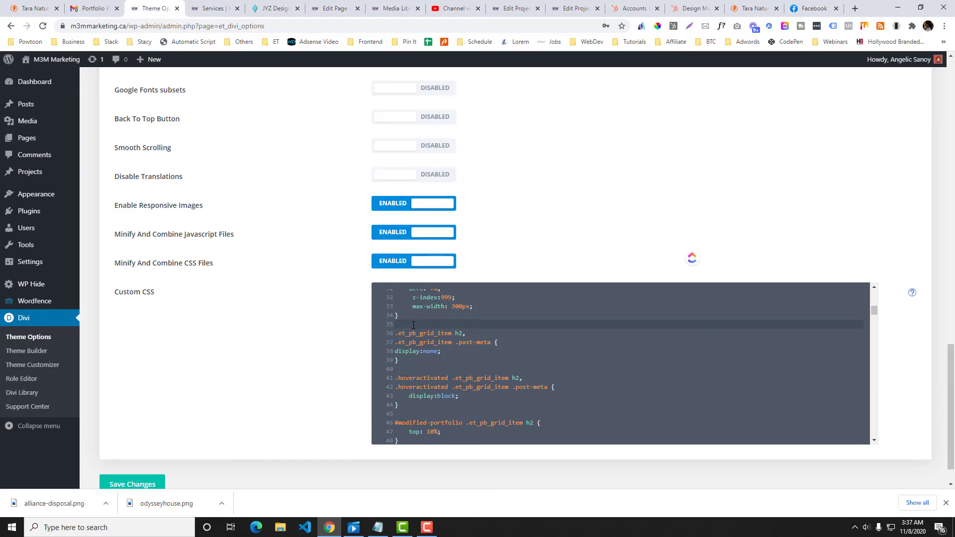
click(414, 365)
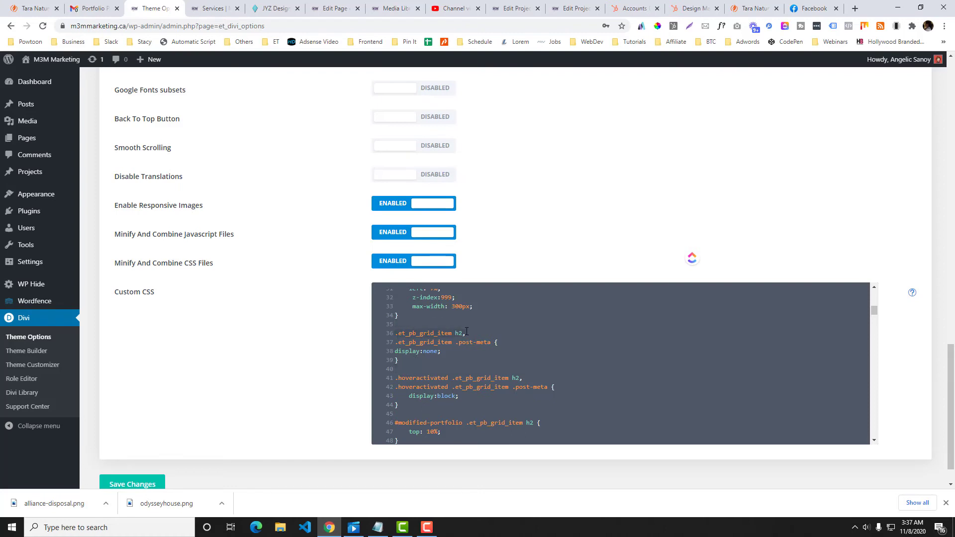
click(470, 347)
click(459, 378)
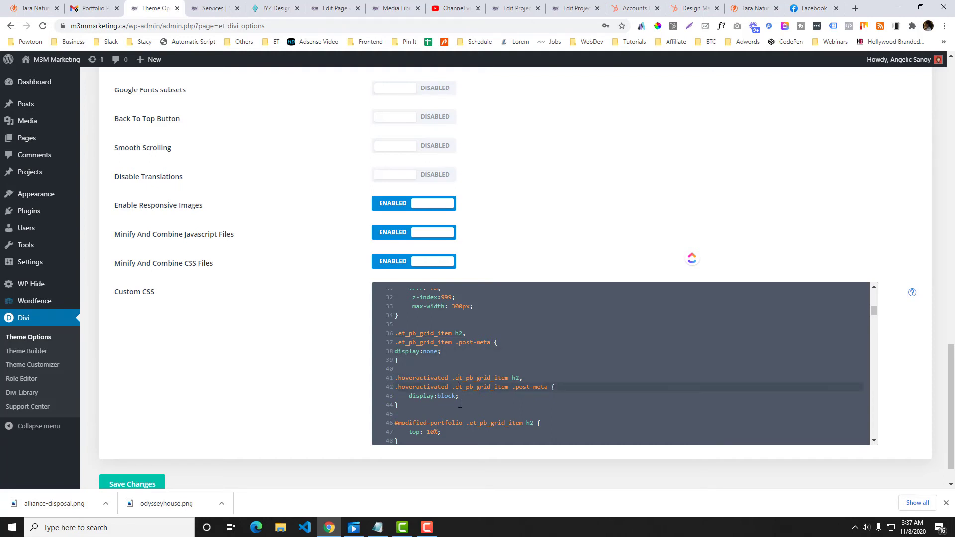
click(397, 396)
key(shift+Tab)
drag(399, 405, 395, 337)
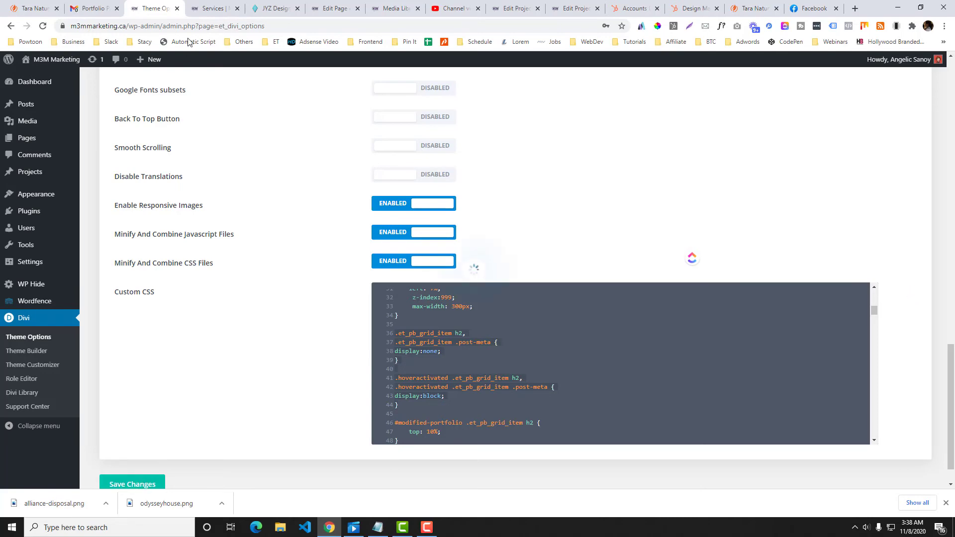
click(208, 9)
click(207, 28)
key(Return)
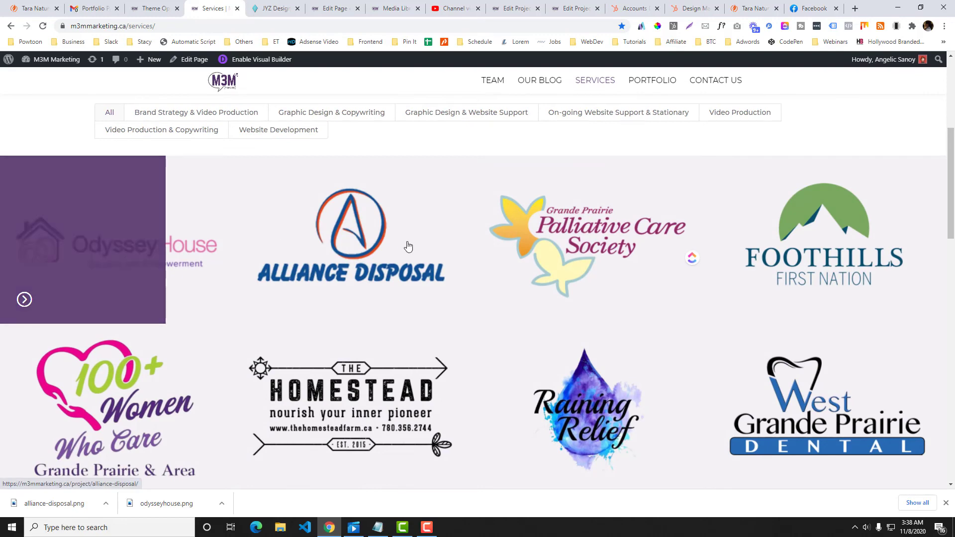
right_click(356, 230)
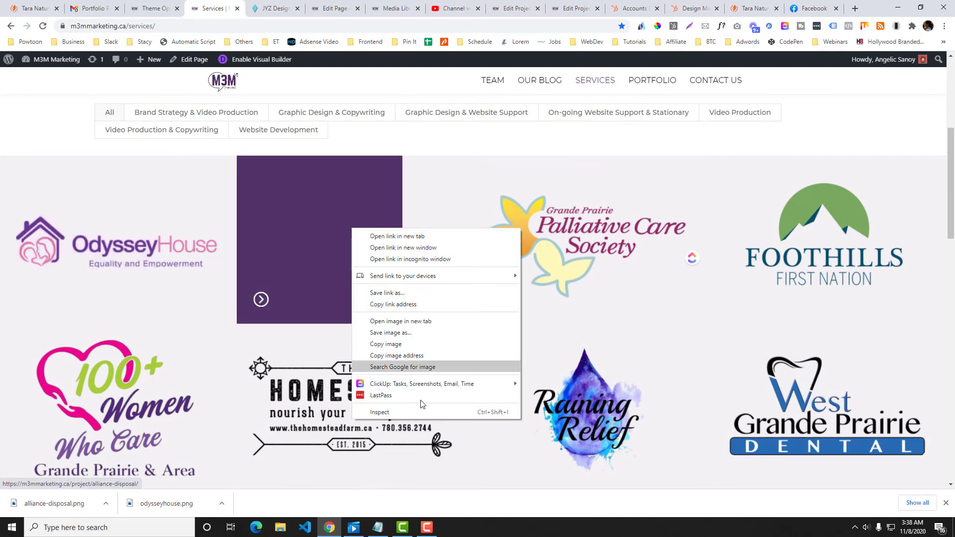
click(428, 413)
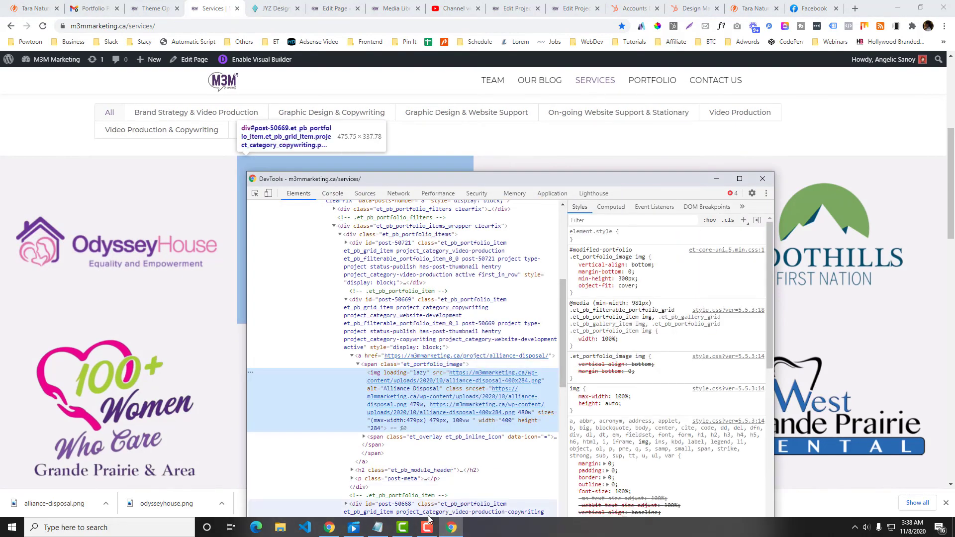
mouse_move(429, 522)
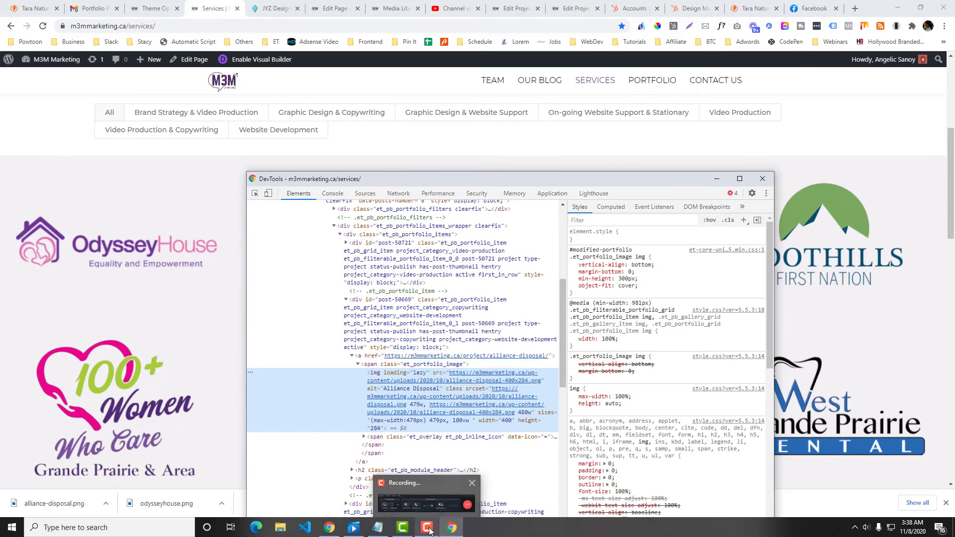
click(430, 532)
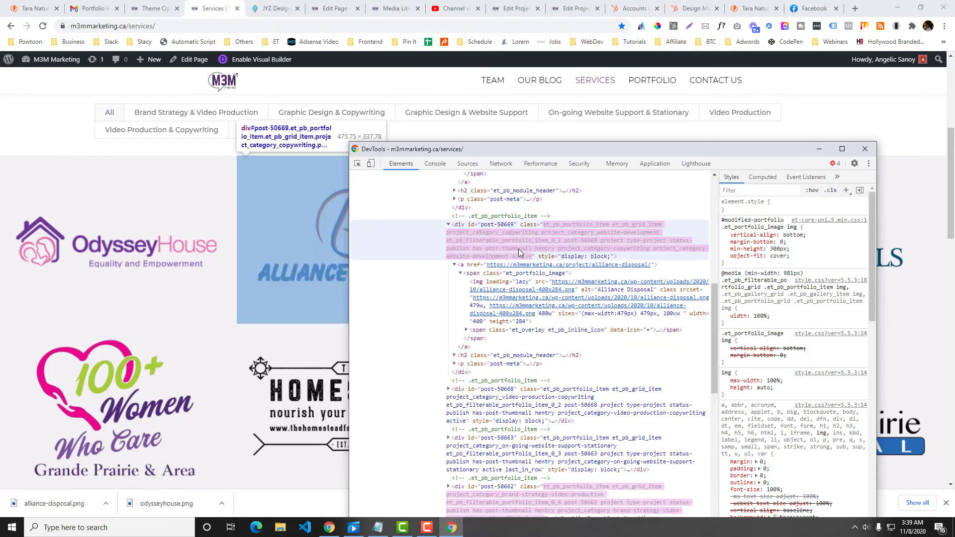
click(152, 9)
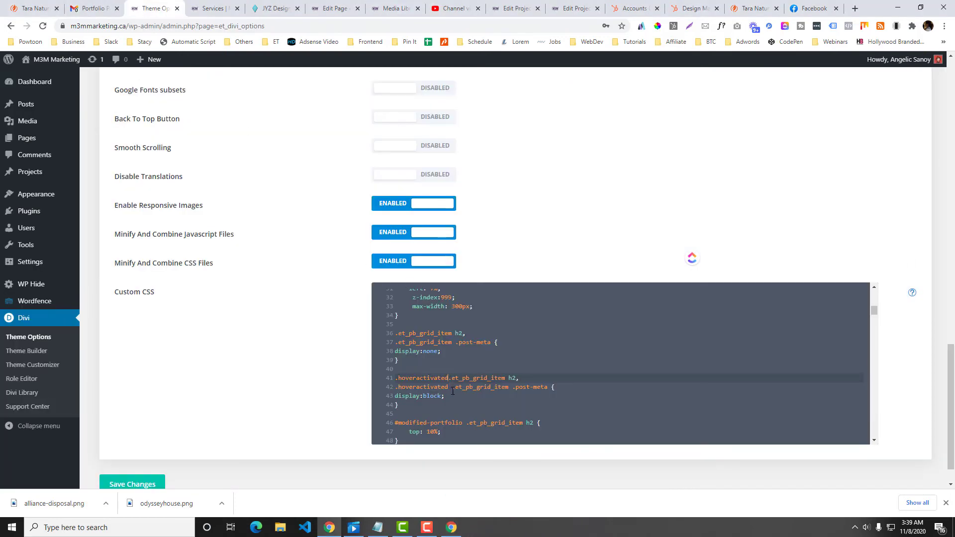
- Reload the live Services page to load the saved hide and hover CSS
click(453, 391)
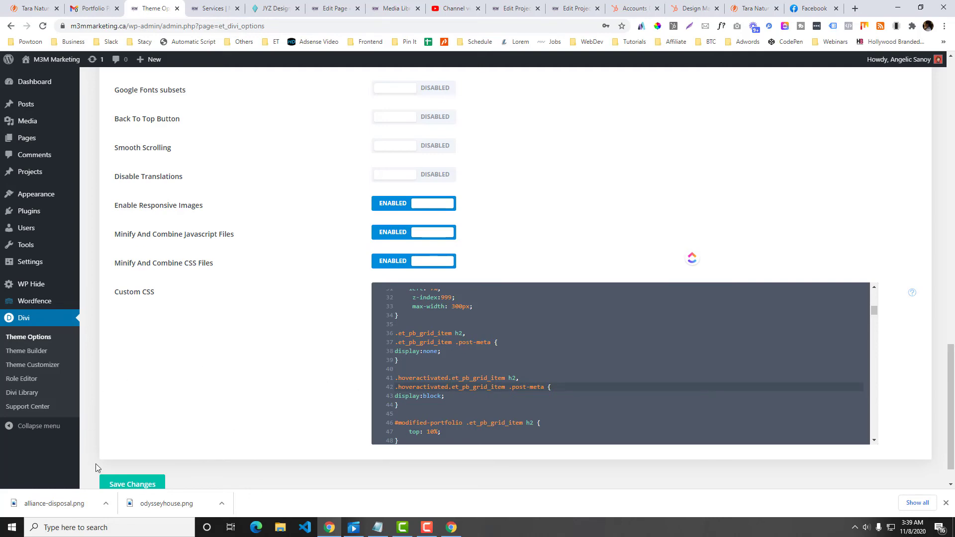
click(213, 8)
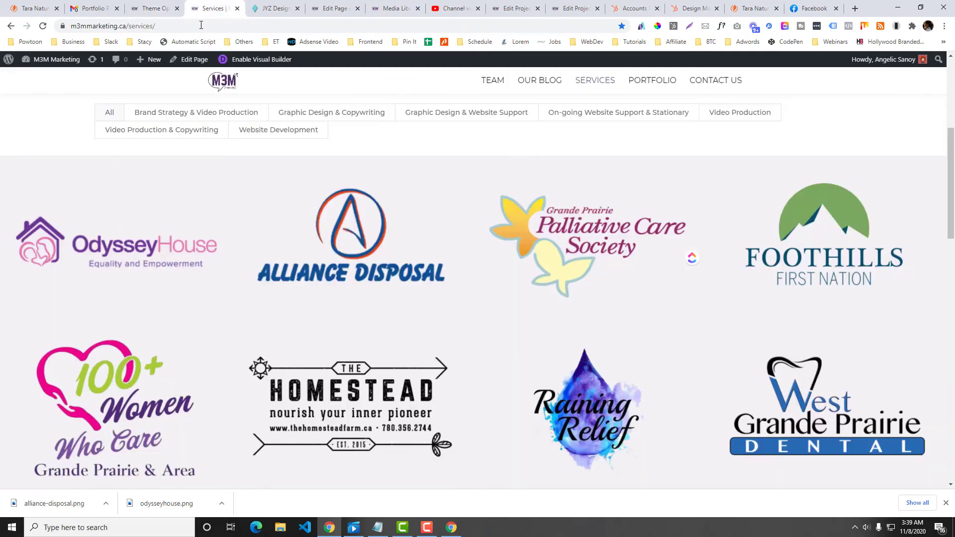
click(201, 26)
key(Return)
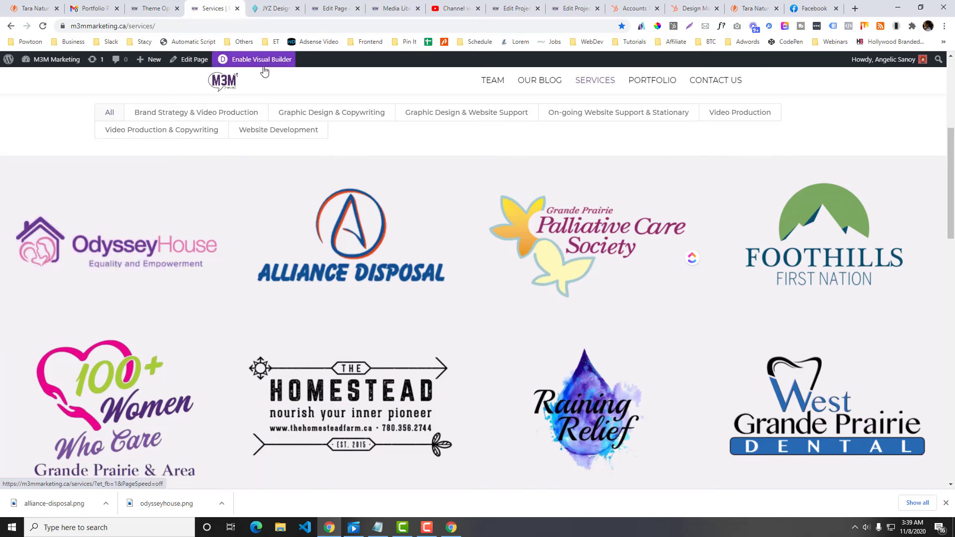
- Launch the Visual Builder on the Services page and scroll to the portfolio module
click(234, 63)
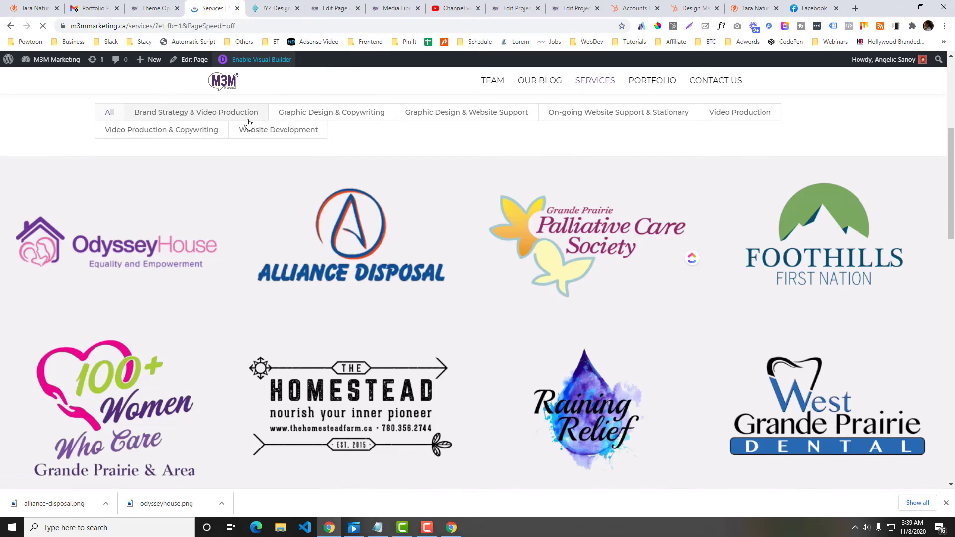
key(ctrl+Page_Up)
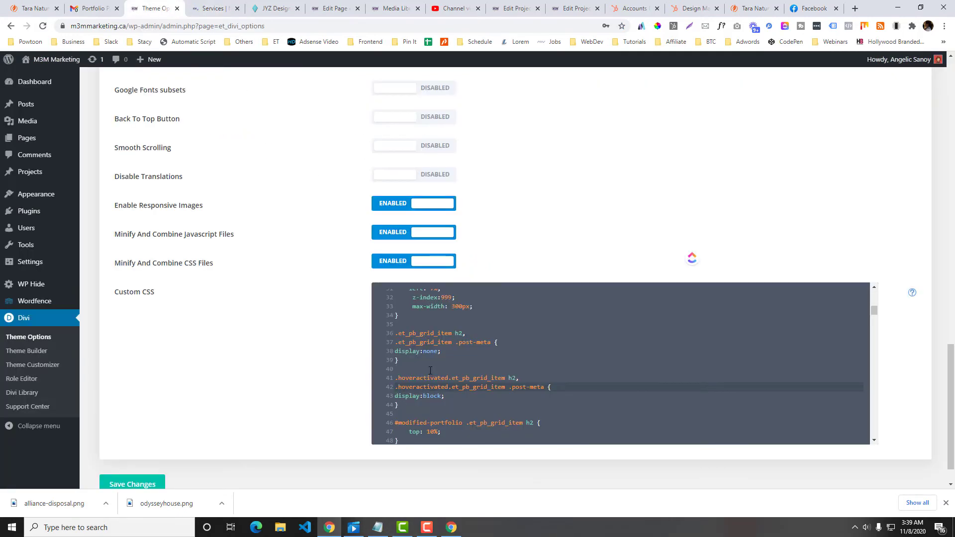
scroll(430, 371, up, 3)
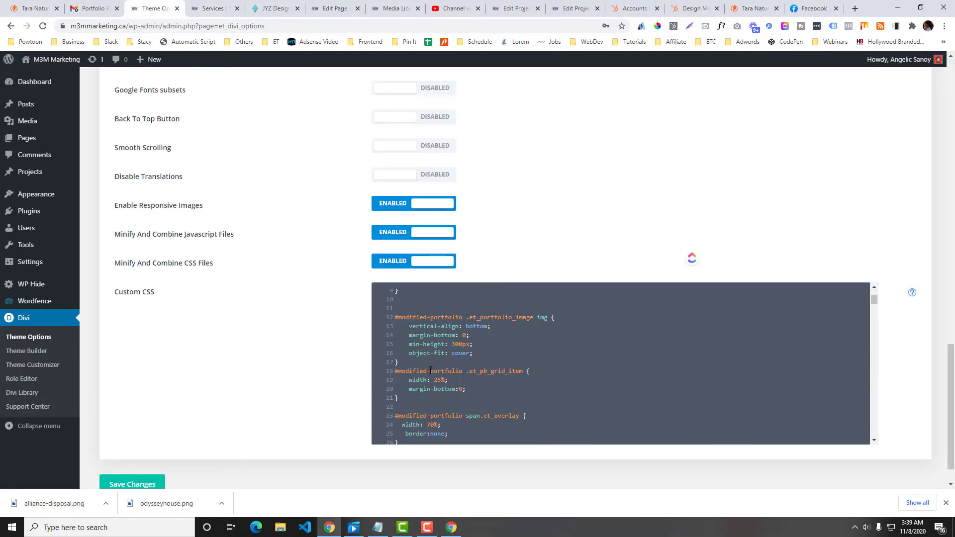
click(212, 8)
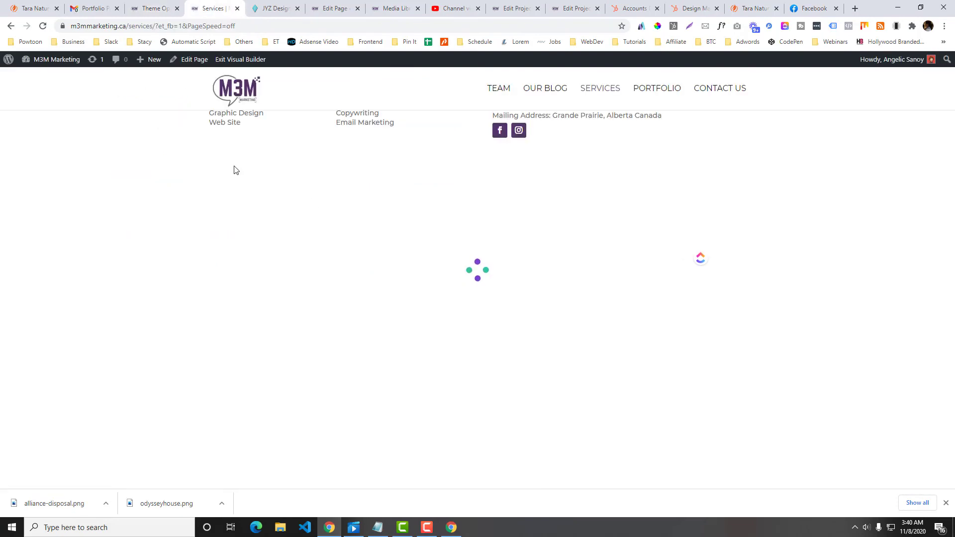
scroll(185, 282, down, 3)
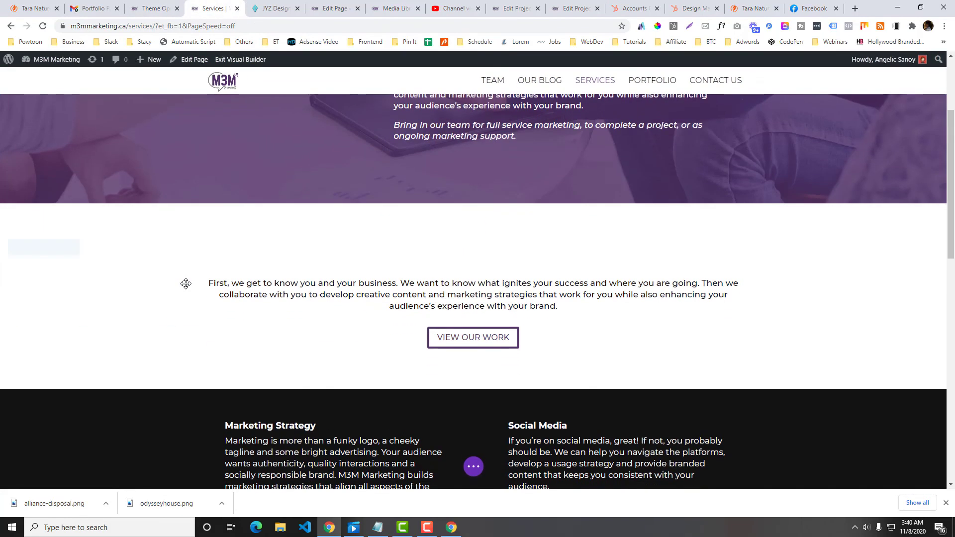
scroll(186, 286, down, 2)
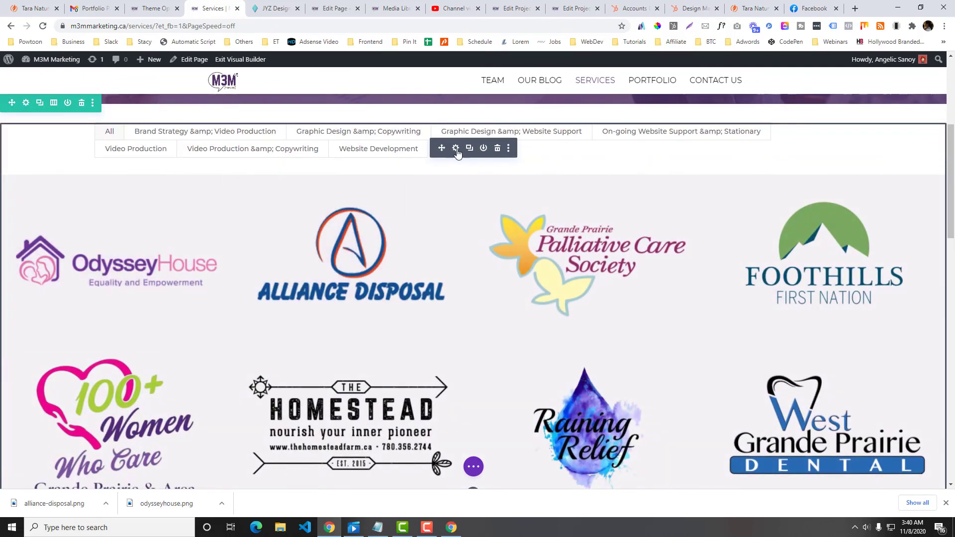
- Make the Filterable Portfolio's Title Text and Meta Text white, save, and exit the builder
click(456, 148)
click(568, 136)
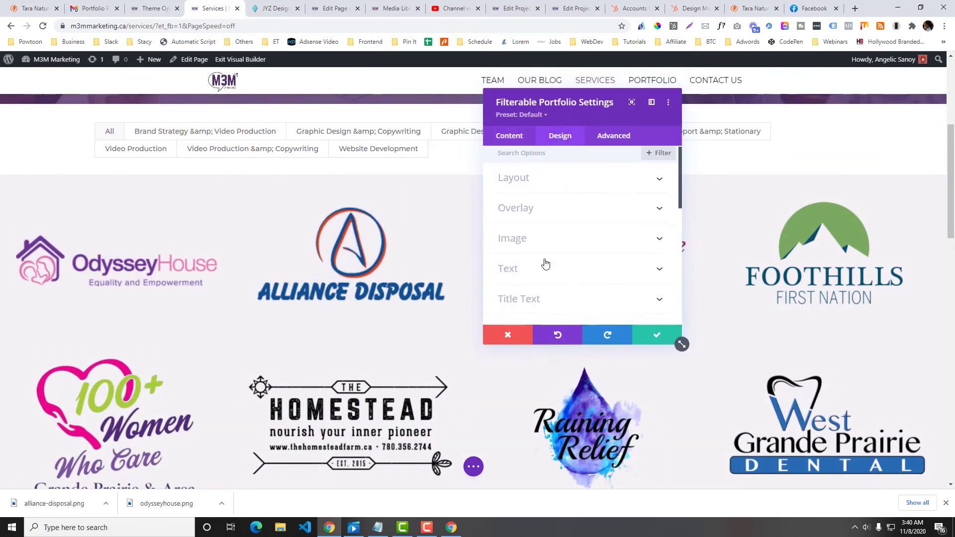
scroll(546, 261, down, 1)
click(564, 247)
scroll(589, 235, down, 4)
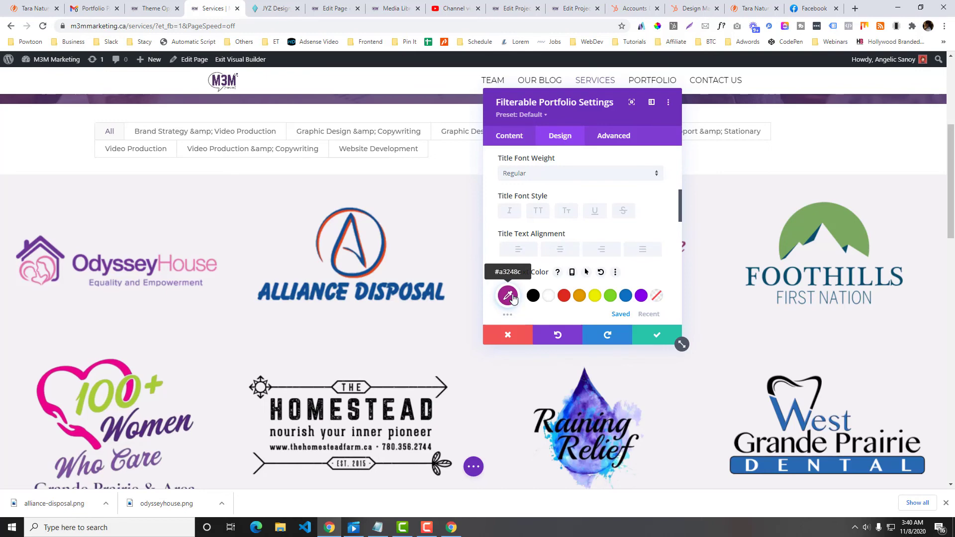
scroll(517, 284, down, 1)
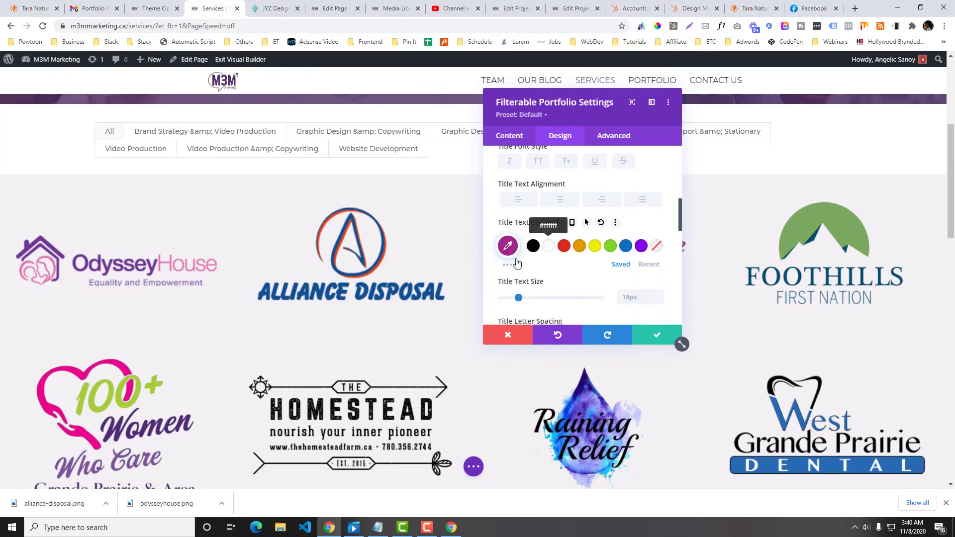
scroll(500, 274, down, 3)
scroll(500, 276, down, 5)
click(544, 251)
scroll(528, 241, up, 2)
scroll(518, 293, down, 2)
click(663, 343)
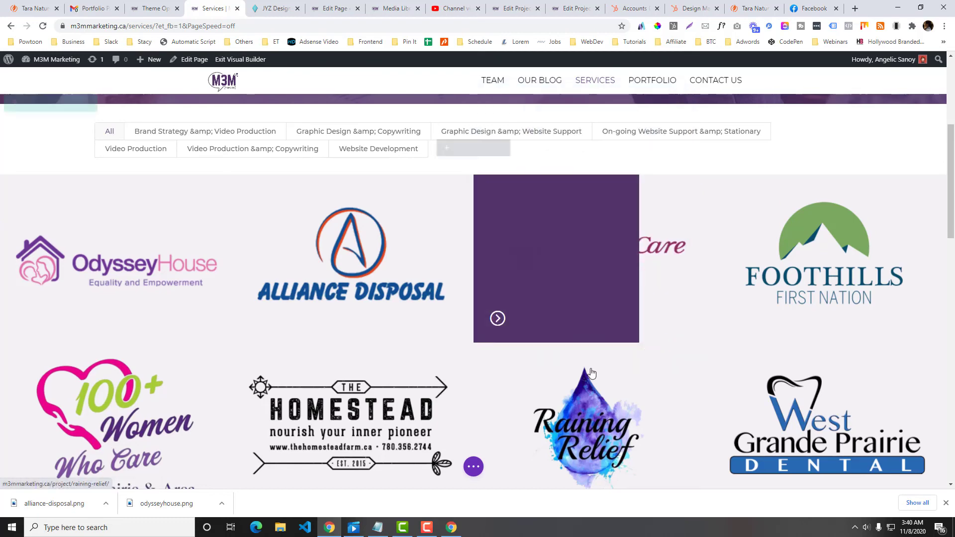
click(916, 466)
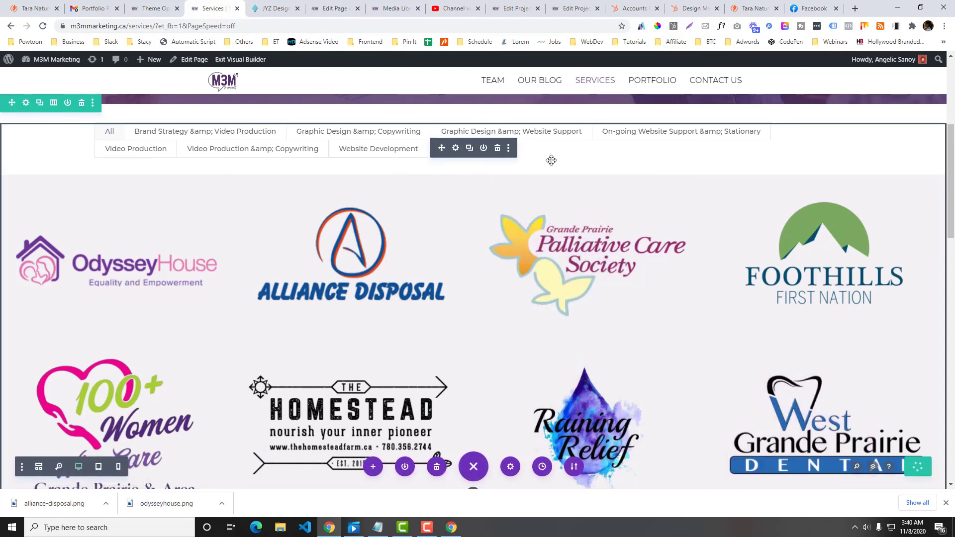
click(240, 59)
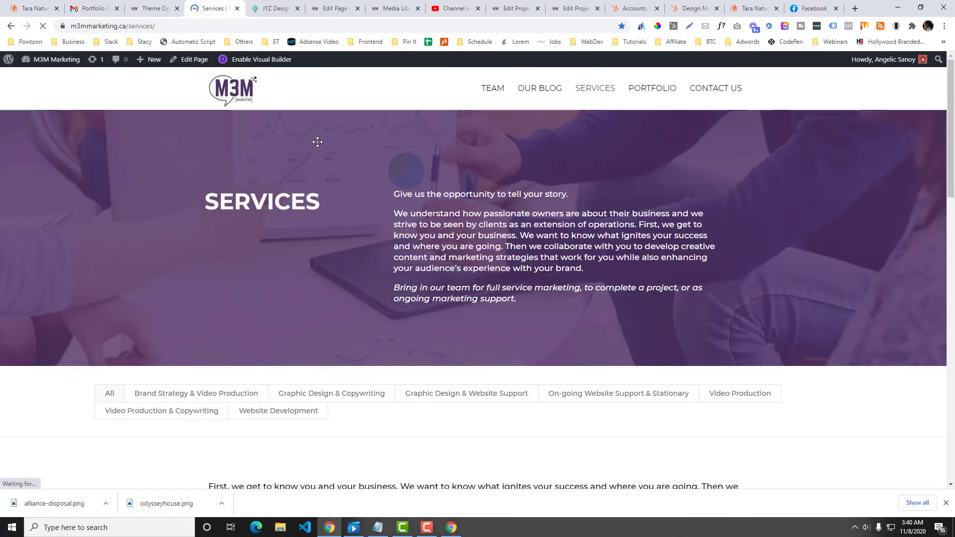
- Check the Services tiles show white titles on purple hover, then open Team and JYZ Design
scroll(317, 144, down, 4)
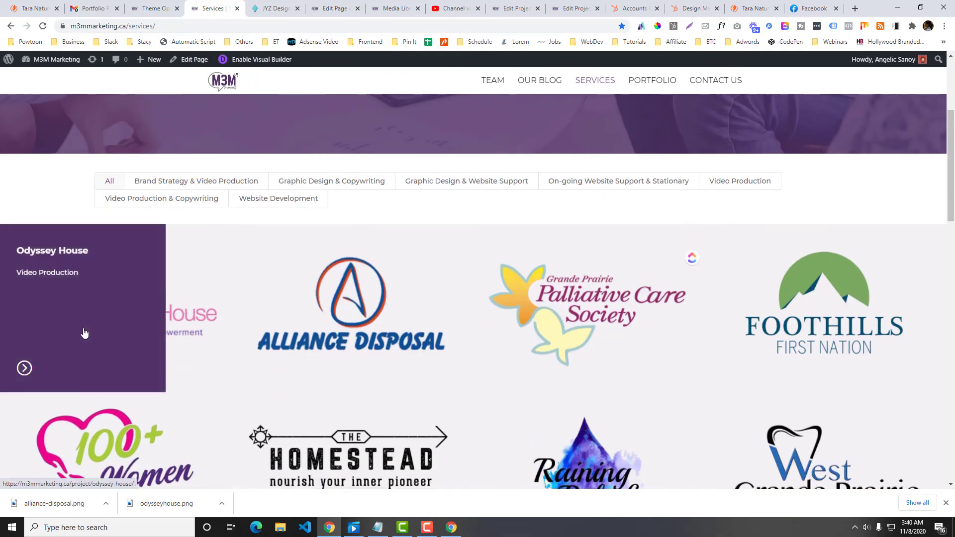
scroll(778, 352, down, 3)
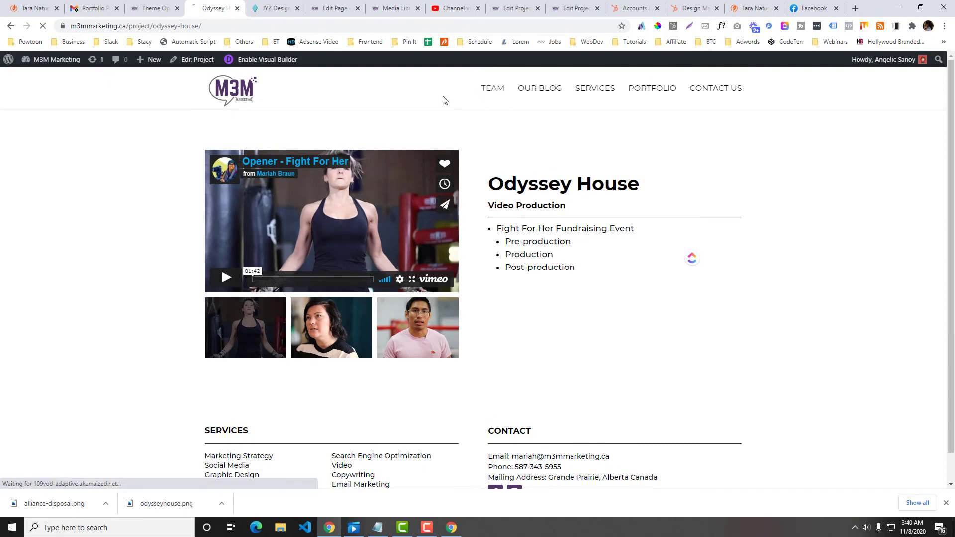
click(352, 96)
key(ctrl+Tab)
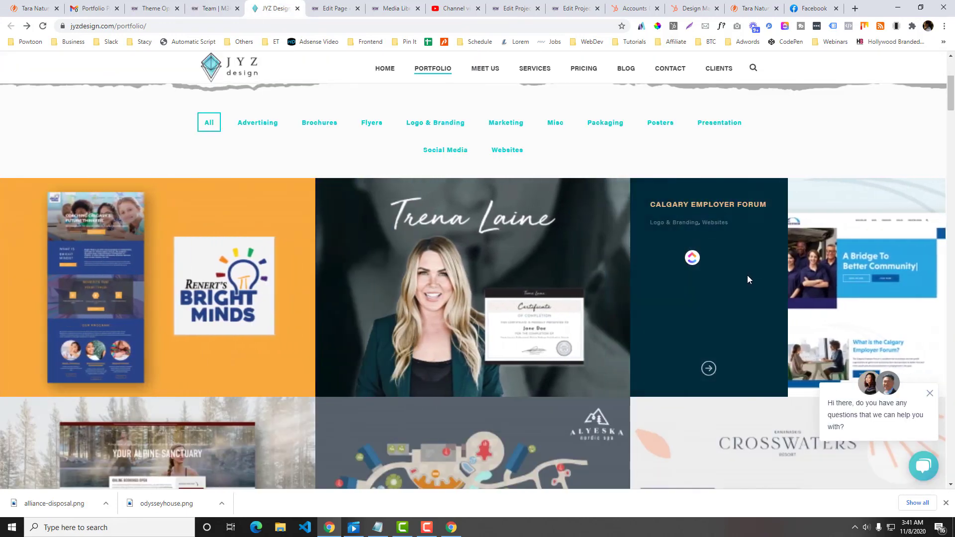
- Scroll through the JYZ Design portfolio's hover overlays, then return to the M3M Team page
scroll(696, 281, down, 3)
scroll(524, 288, down, 4)
click(427, 528)
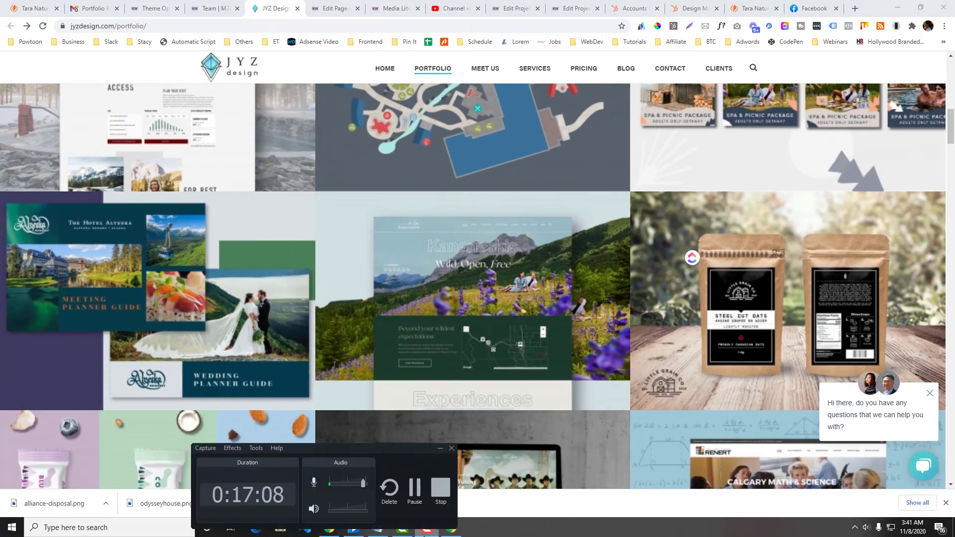
click(425, 529)
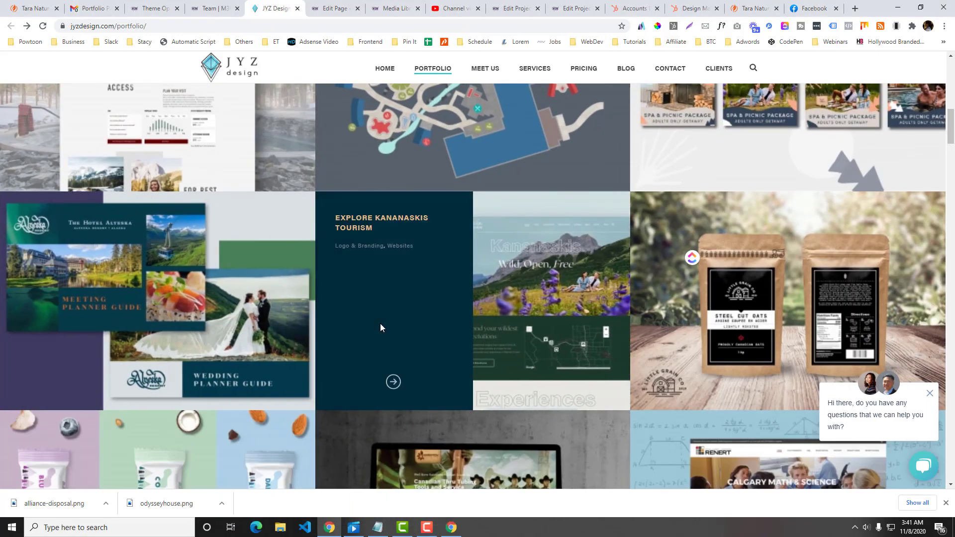
scroll(380, 323, down, 3)
scroll(223, 292, down, 3)
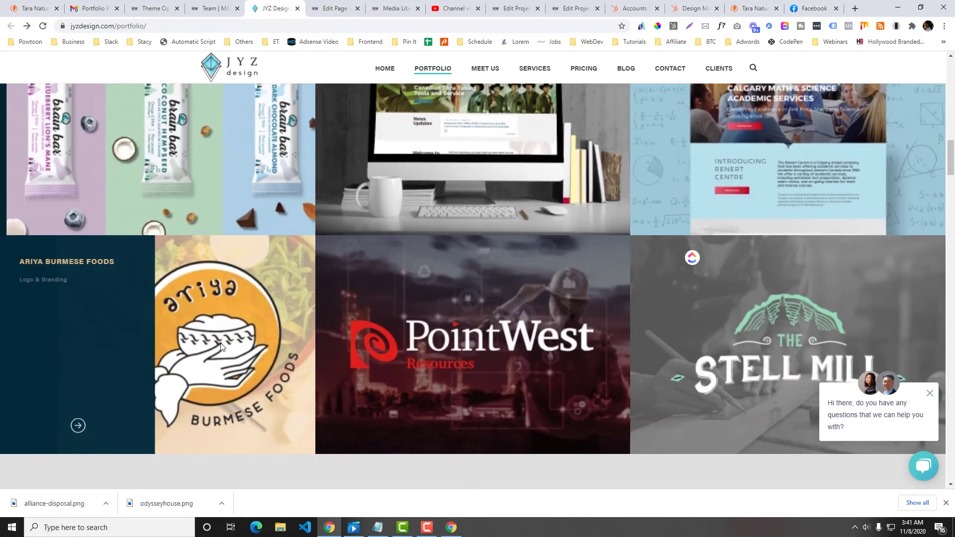
key(ctrl+shift+Tab)
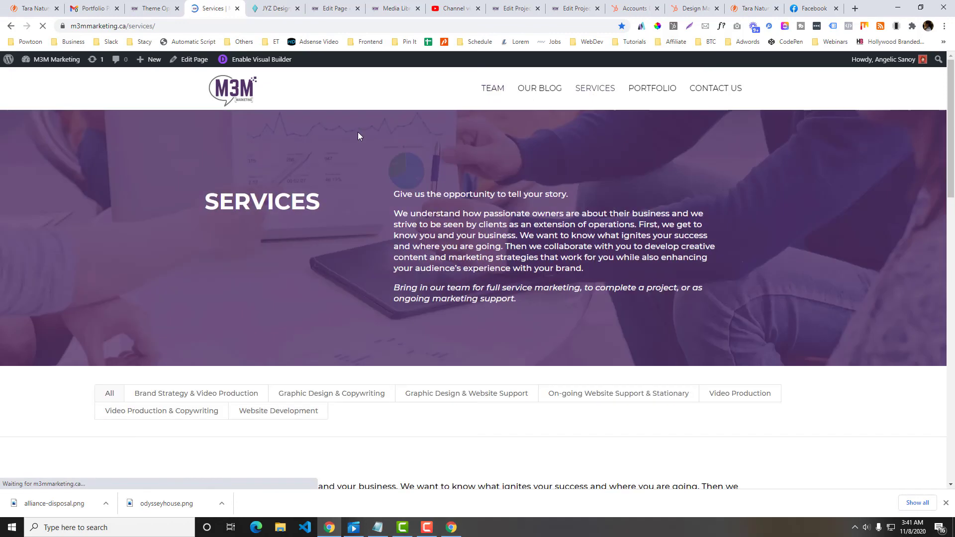
- Scroll down to the Services logo grid to review its purple hover overlays with white titles
scroll(359, 135, down, 2)
scroll(358, 136, down, 2)
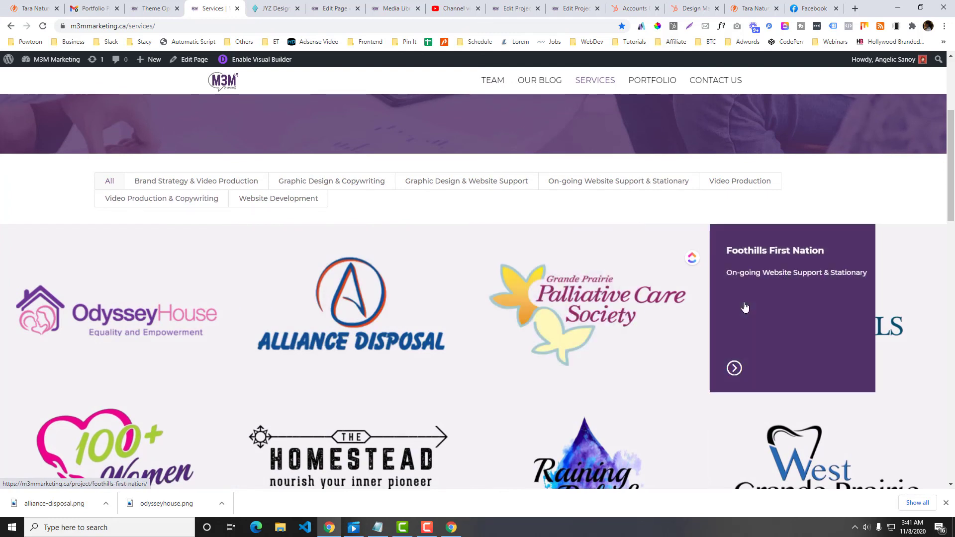
scroll(744, 307, down, 2)
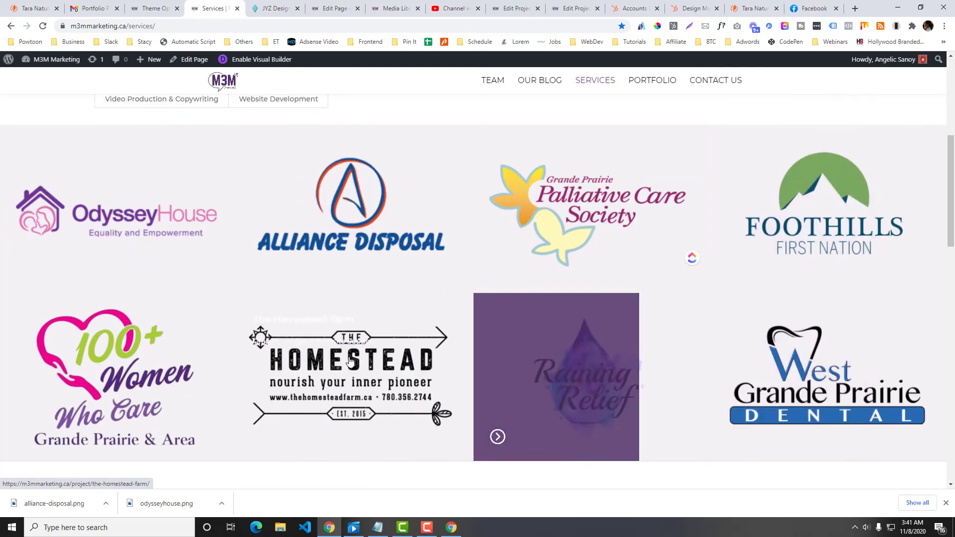